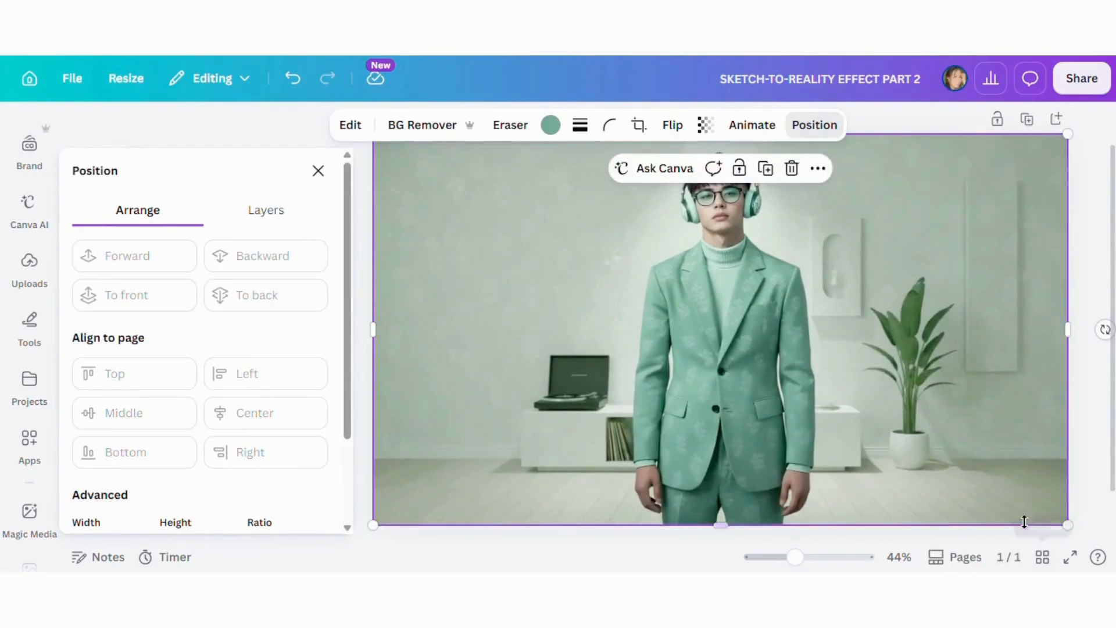
# Find the Sketchify app among the image editing apps and open it for the selected photo.
pyautogui.click(349, 126)
pyautogui.scroll(-5, 295, 232)
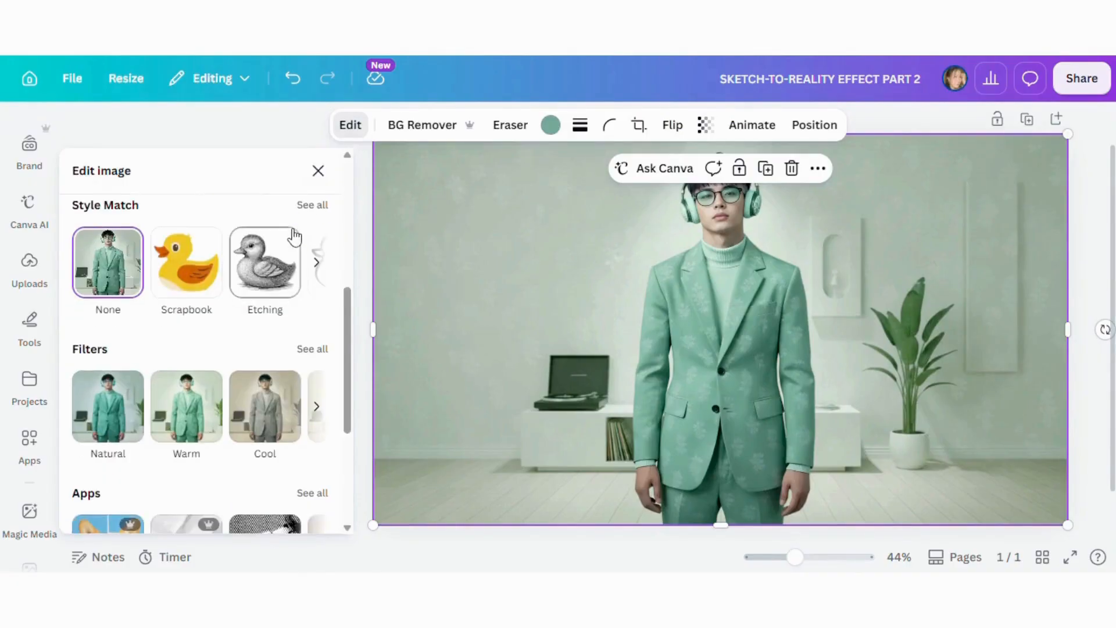
pyautogui.scroll(-4, 294, 239)
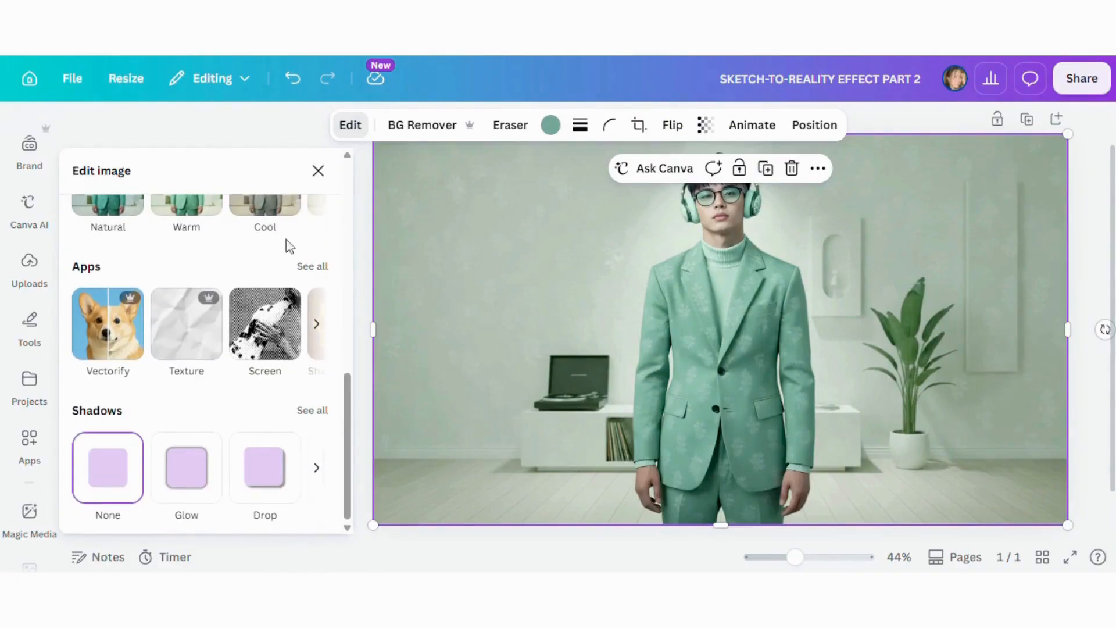
pyautogui.click(310, 267)
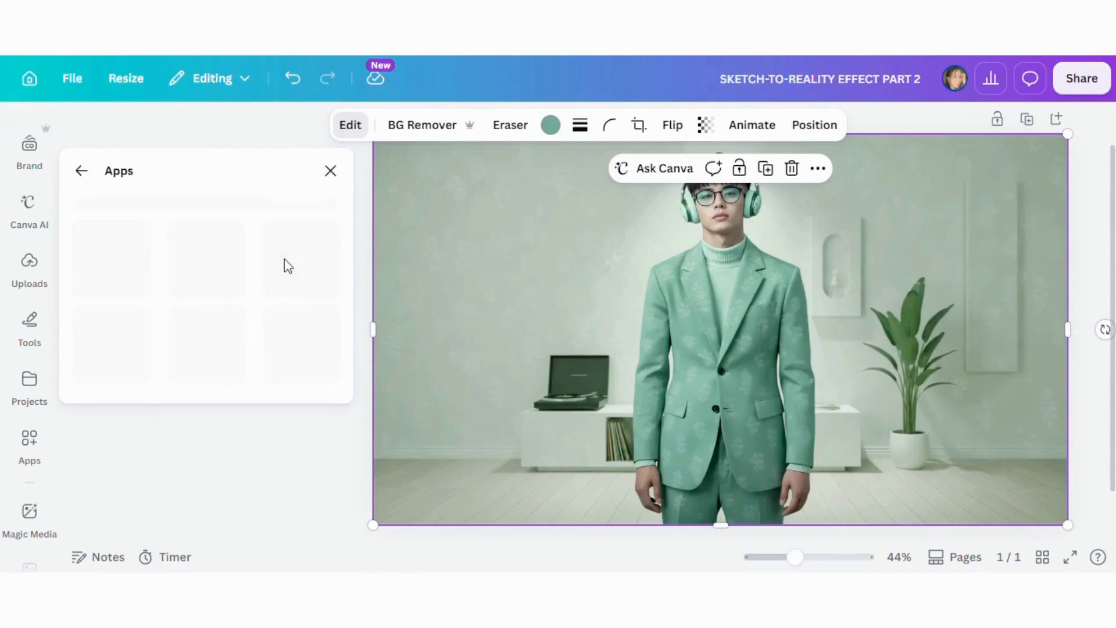
pyautogui.click(199, 221)
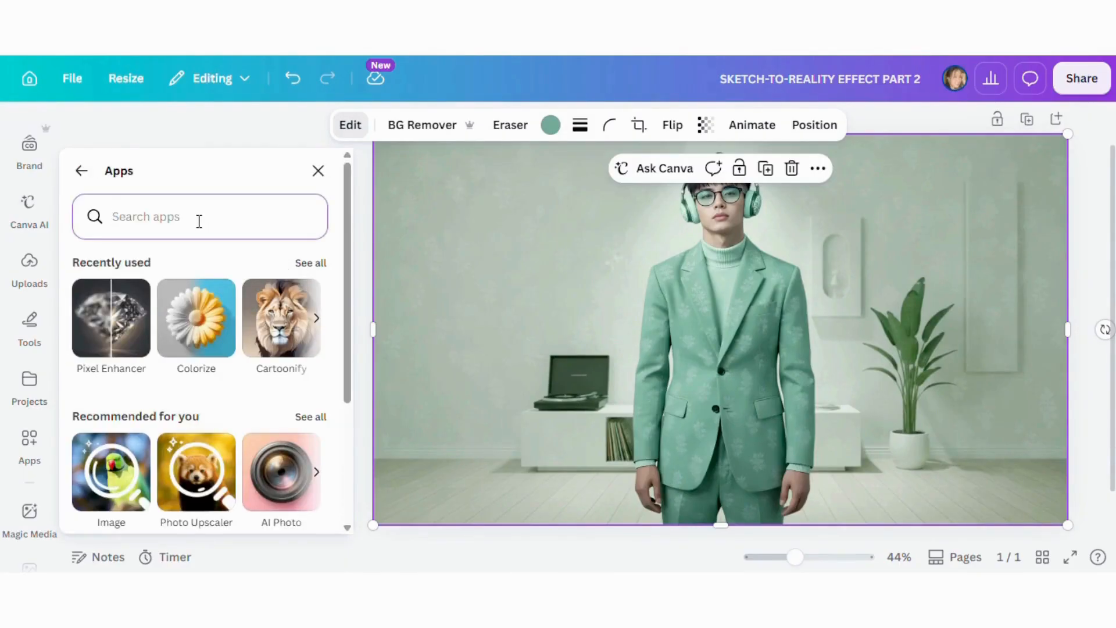
pyautogui.write('SKETCHIFY')
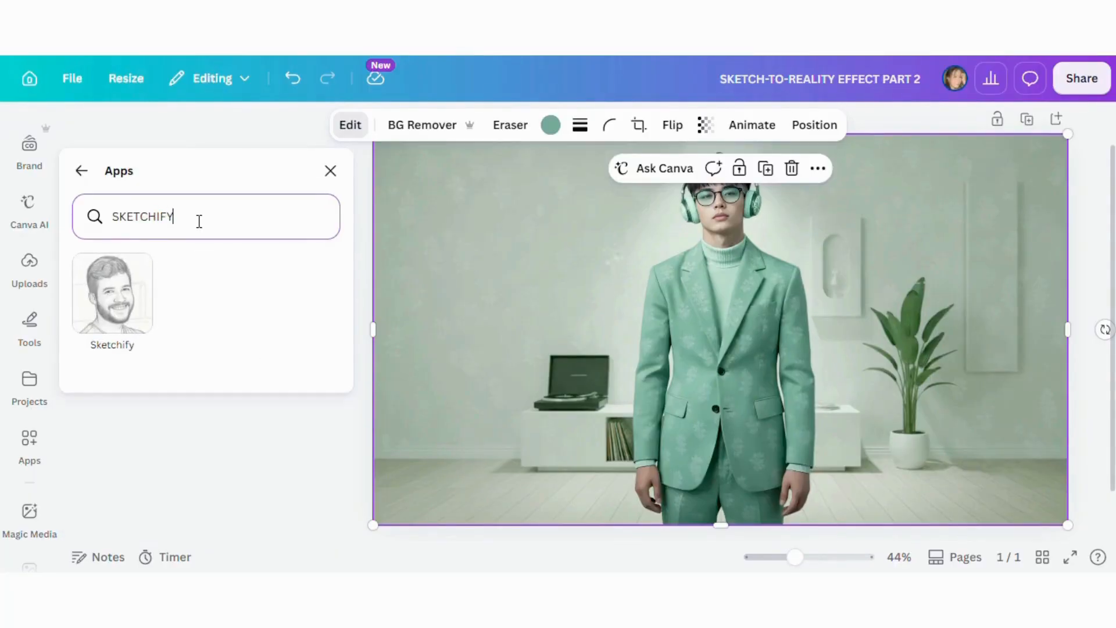
pyautogui.click(120, 314)
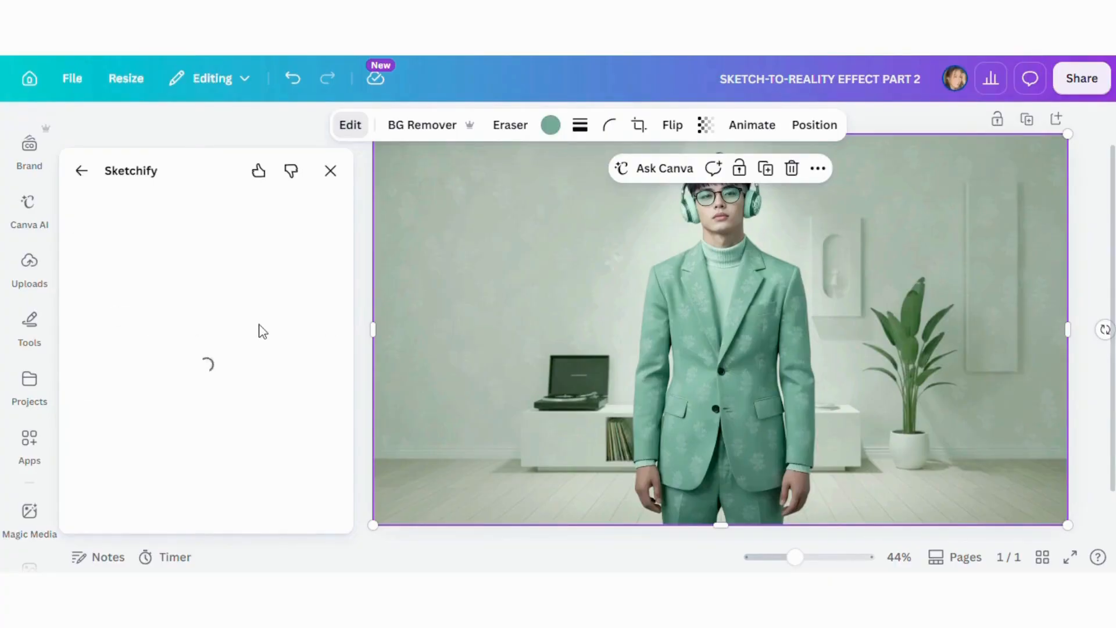
# Generate a sketch version of the selected photo with Sketchify in the Charcoal style.
pyautogui.scroll(-5, 260, 326)
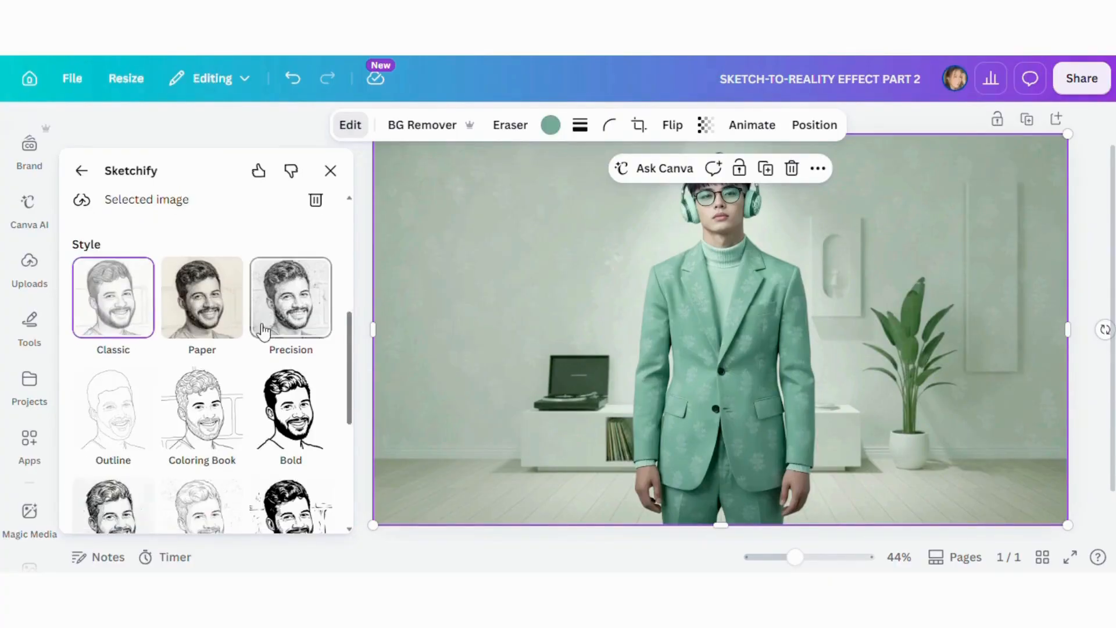
pyautogui.scroll(-3, 263, 326)
pyautogui.click(265, 328)
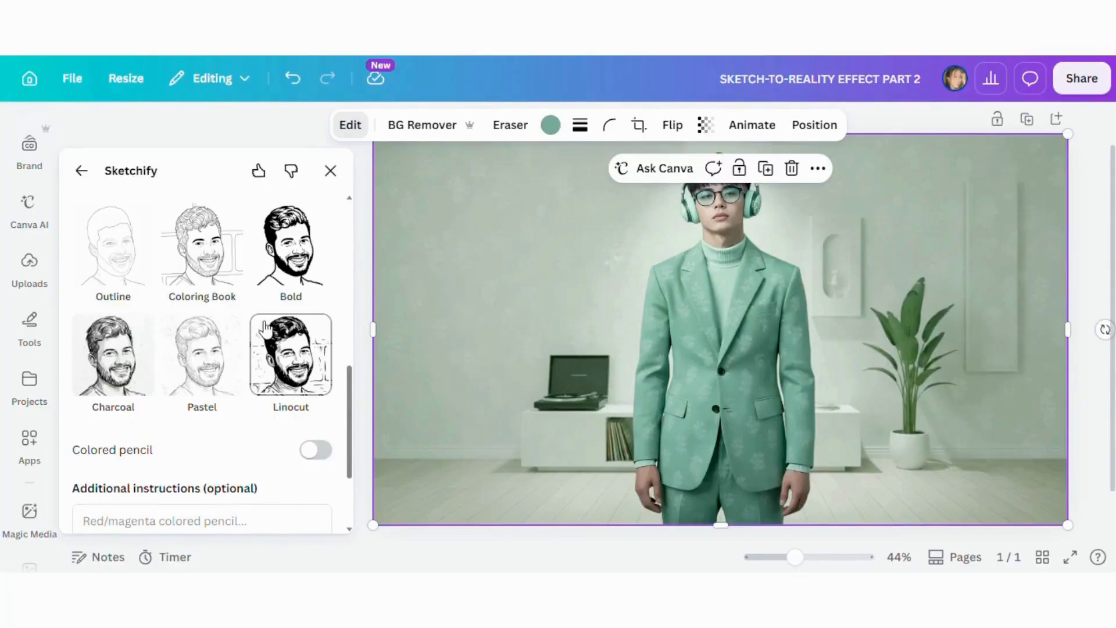
pyautogui.scroll(3, 265, 328)
pyautogui.scroll(-3, 264, 328)
pyautogui.click(128, 365)
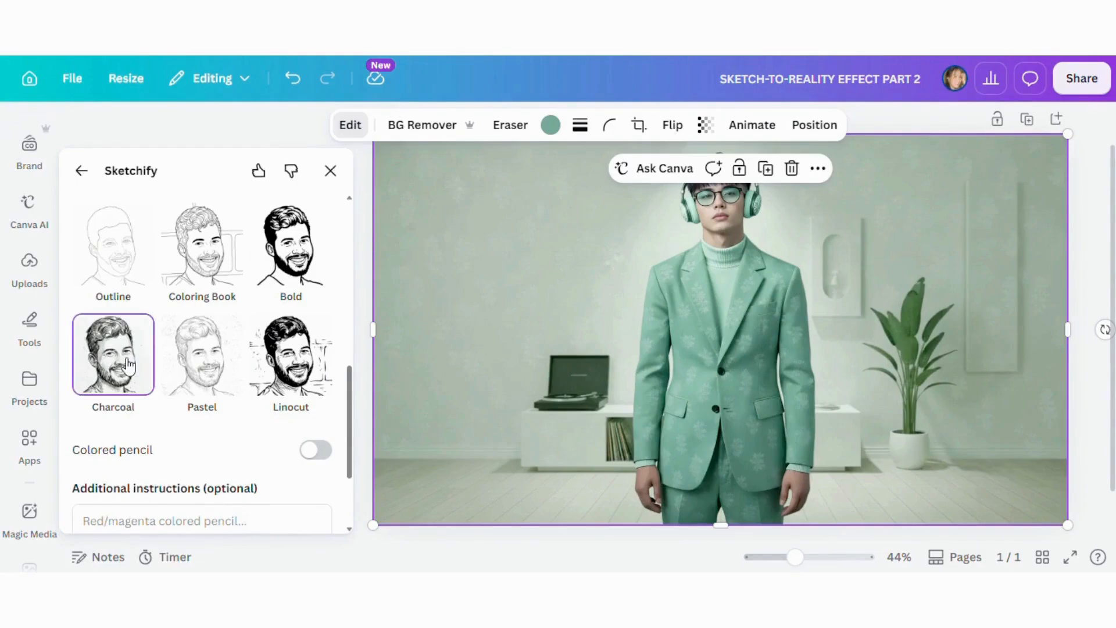
pyautogui.scroll(-3, 171, 422)
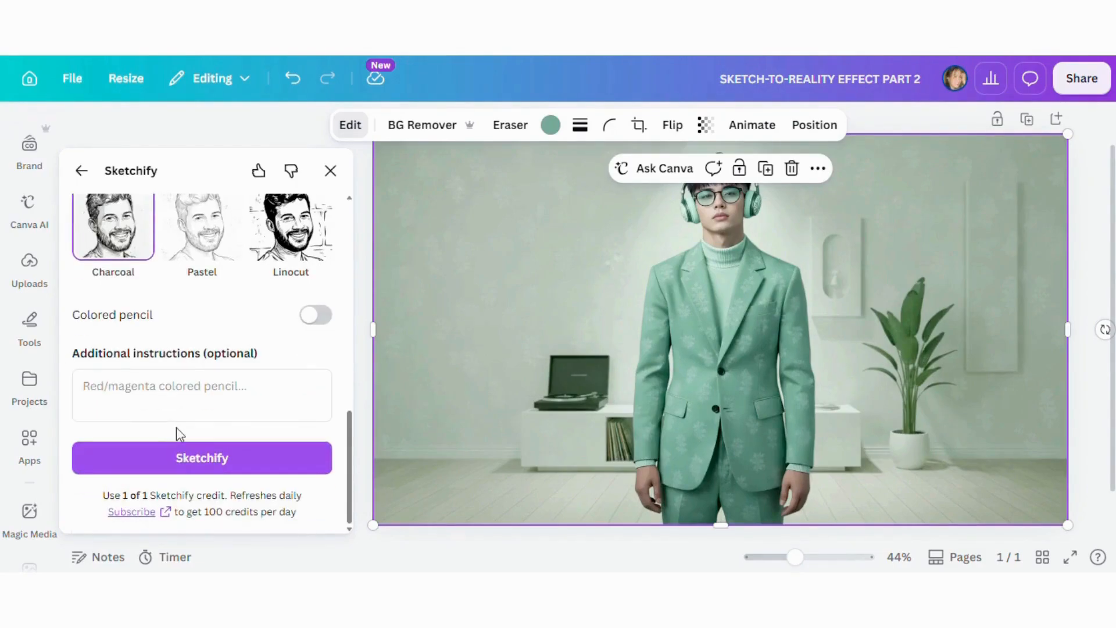
pyautogui.click(193, 463)
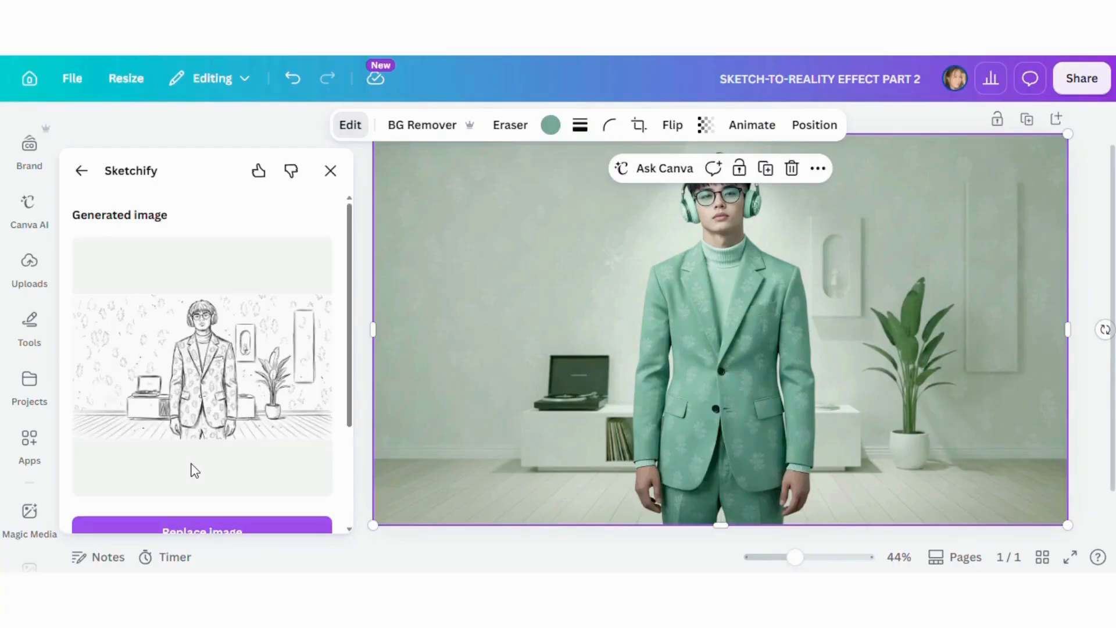
# Add the generated sketch to the design as a separate image and close Sketchify.
pyautogui.scroll(-3, 194, 470)
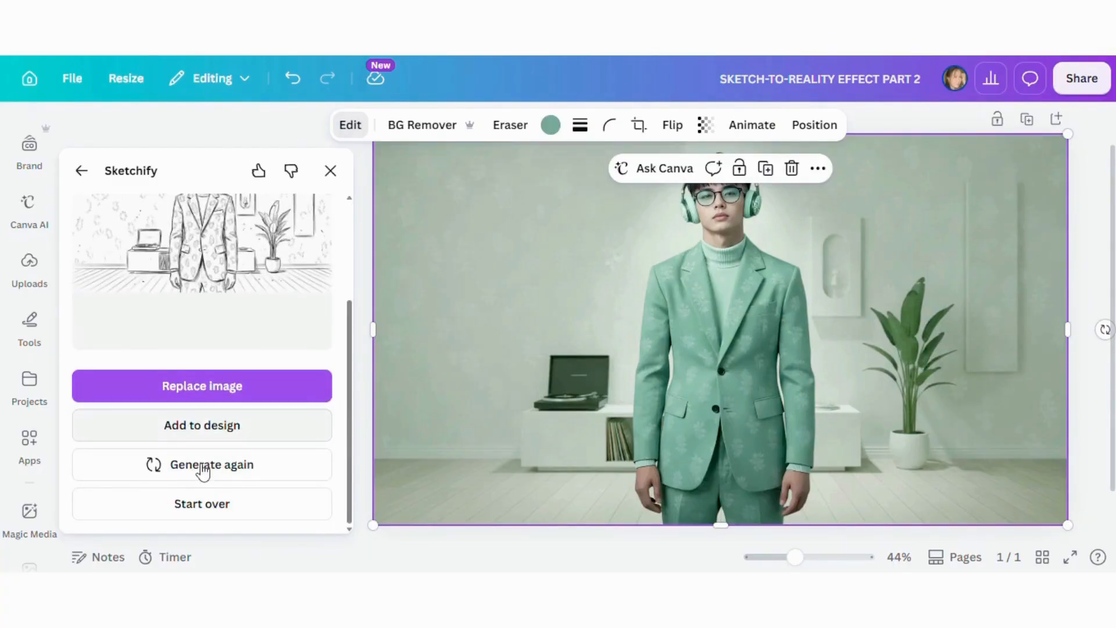
pyautogui.click(228, 430)
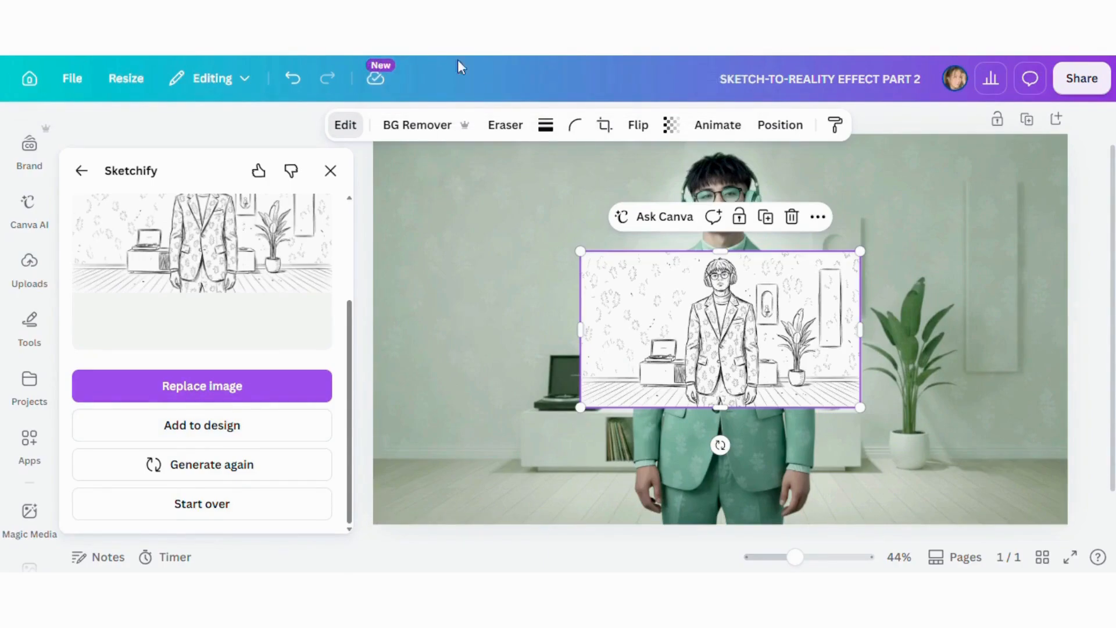
pyautogui.click(331, 172)
# Align the sketch to the page's top-left corner and enlarge it to the page's full width over the photo.
pyautogui.click(773, 138)
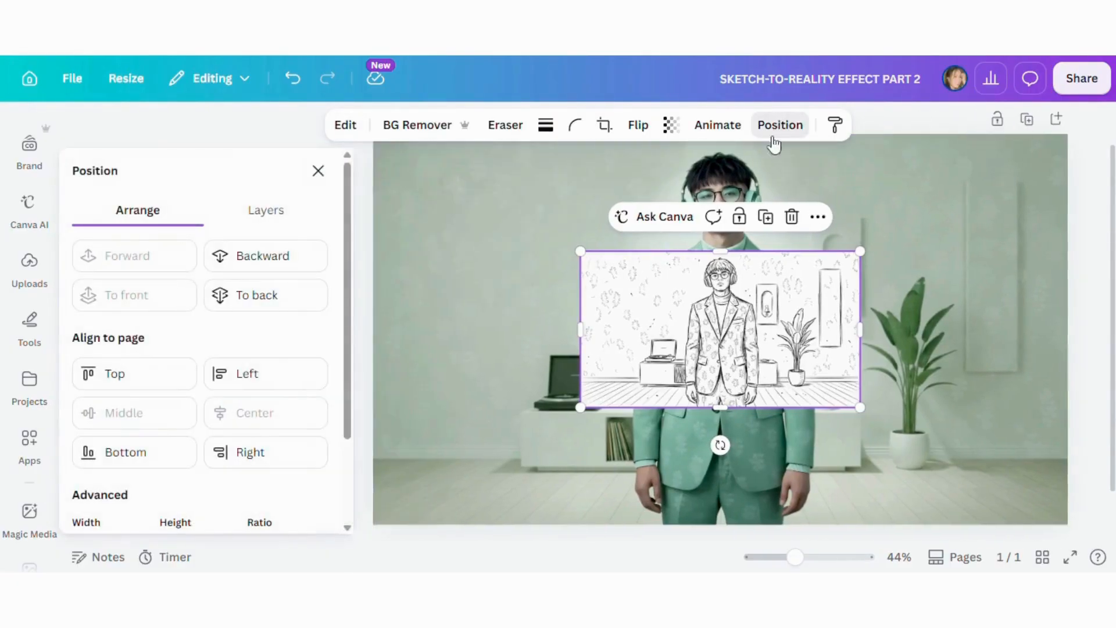
pyautogui.click(194, 377)
pyautogui.click(267, 378)
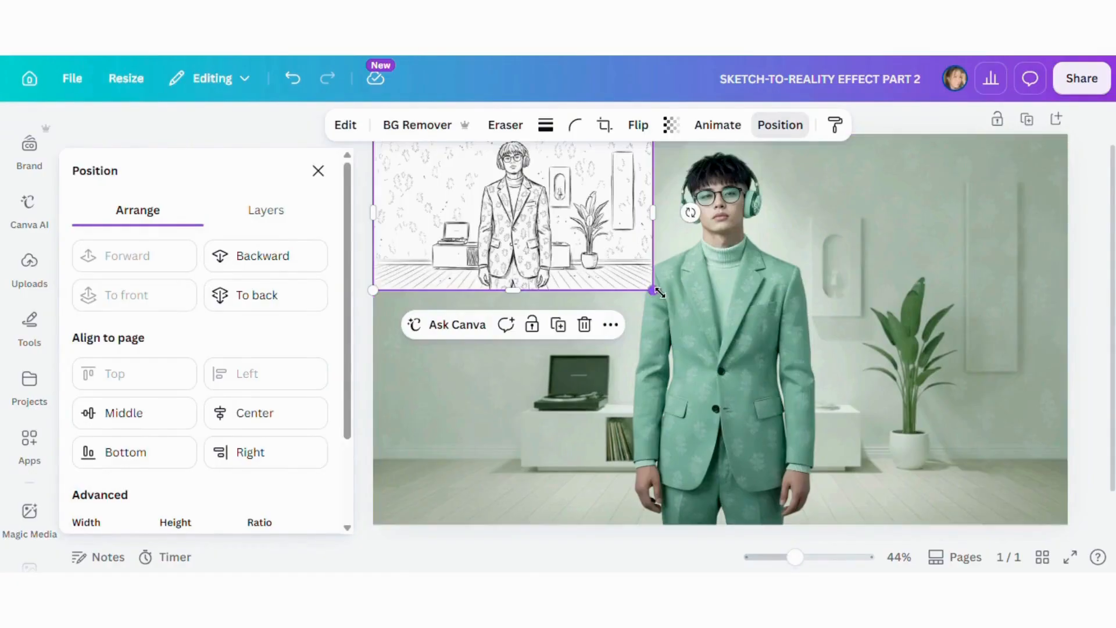
pyautogui.moveTo(656, 291); pyautogui.dragTo(1069, 522)
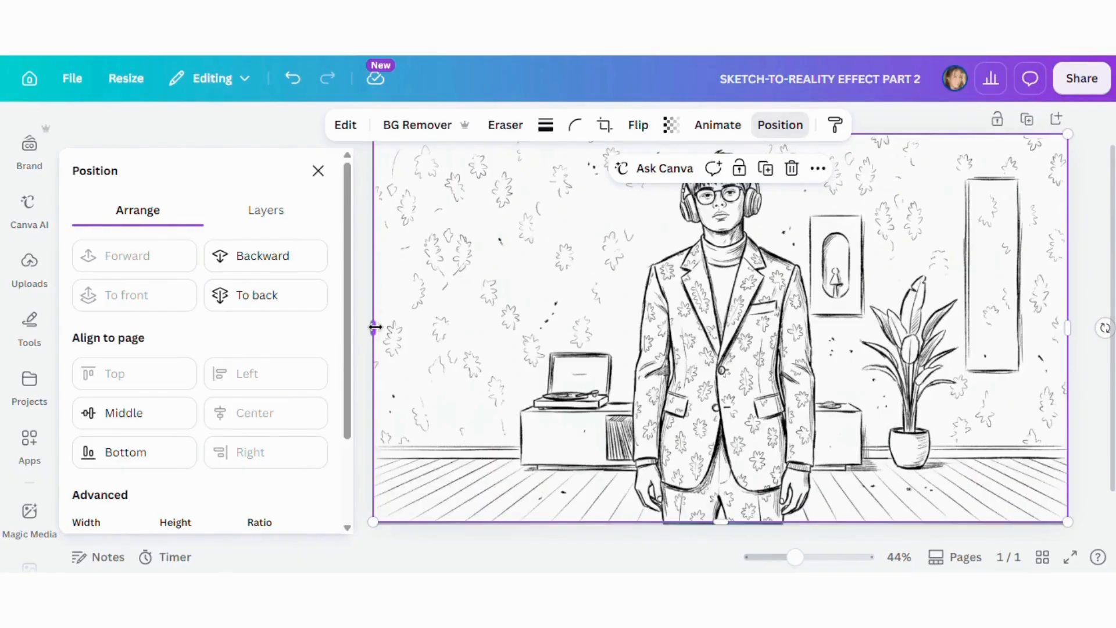
pyautogui.click(318, 170)
pyautogui.click(1034, 281)
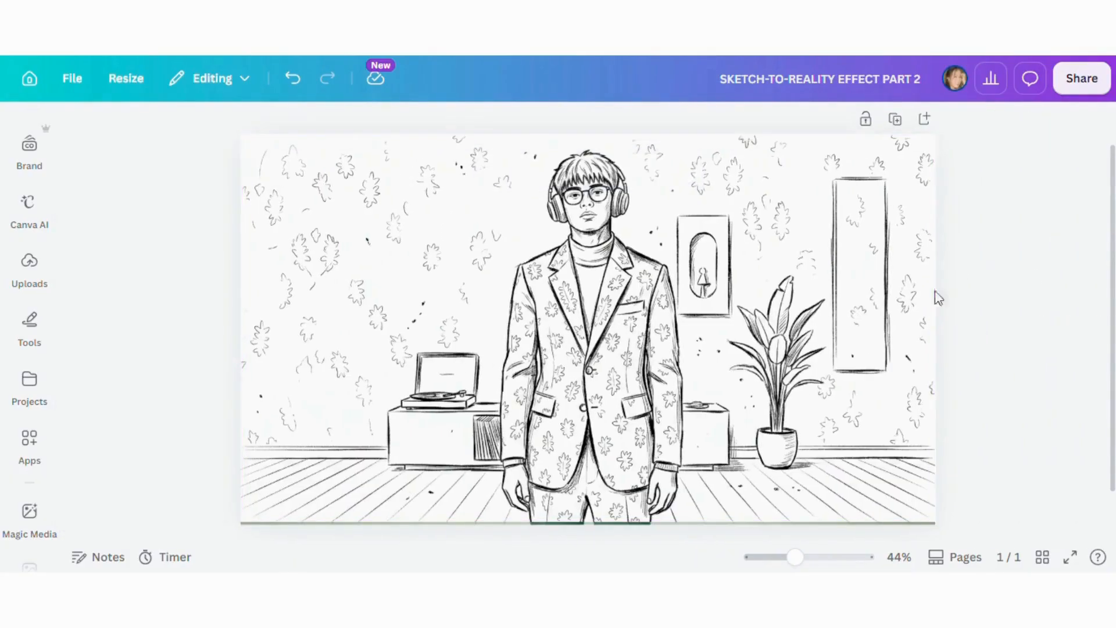
# Crop the sketch from its left side to the middle of the man's face, exposing the photo's left half.
pyautogui.click(285, 340)
pyautogui.moveTo(242, 332); pyautogui.dragTo(584, 381)
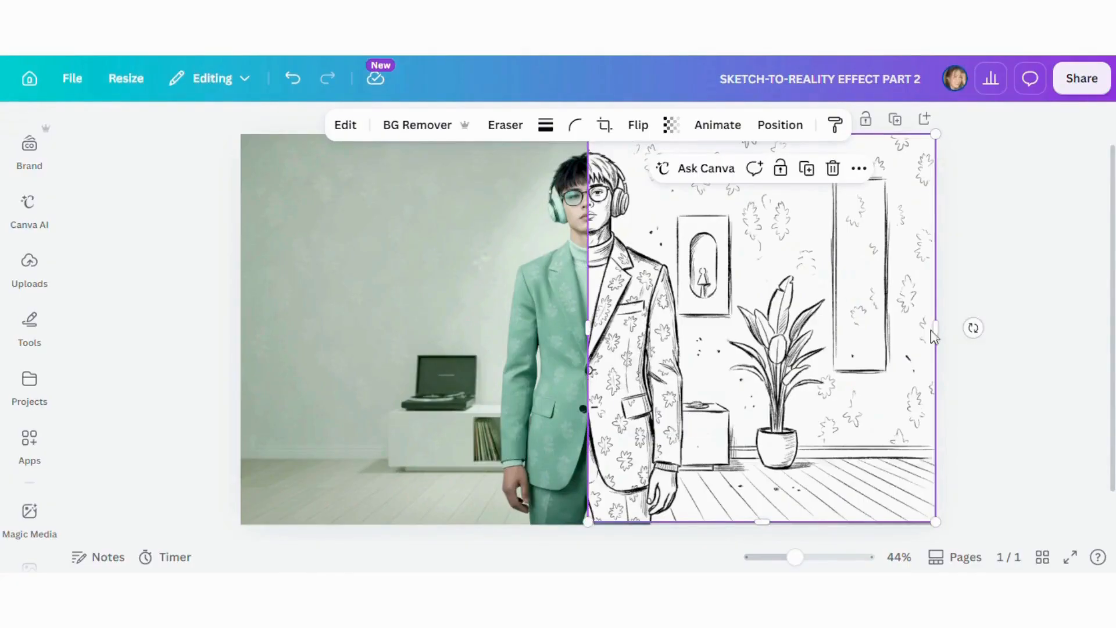
pyautogui.click(1080, 294)
# Enlarge the cropped sketch slightly from its top-right corner to close the gap at the page's top edge.
pyautogui.moveTo(795, 556); pyautogui.dragTo(823, 556)
pyautogui.scroll(3, 807, 438)
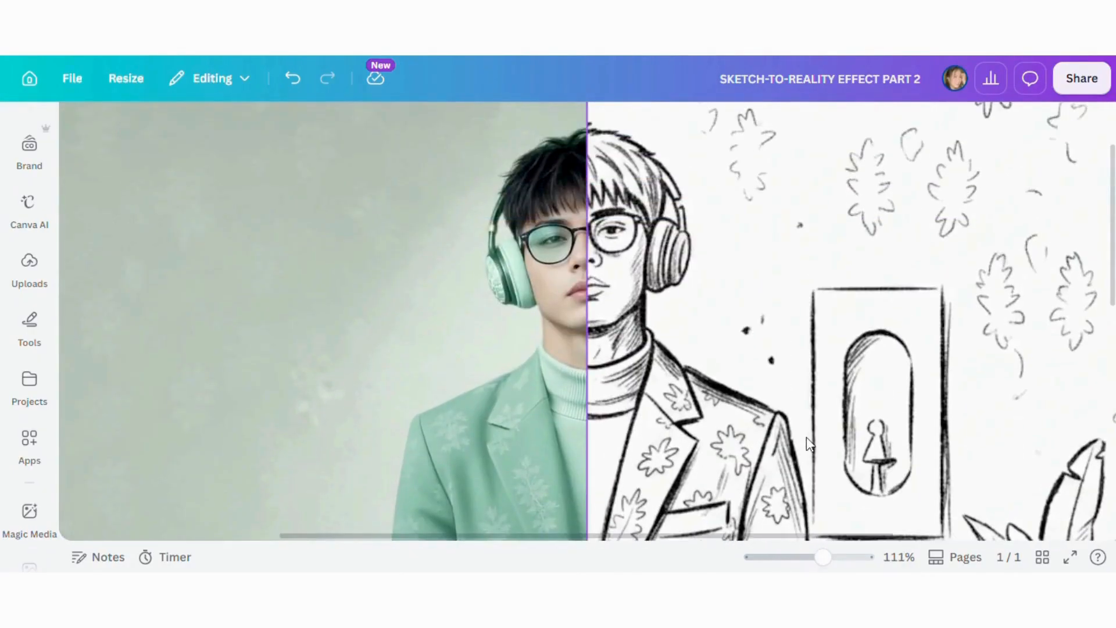
pyautogui.scroll(-10, 807, 438)
pyautogui.click(807, 438)
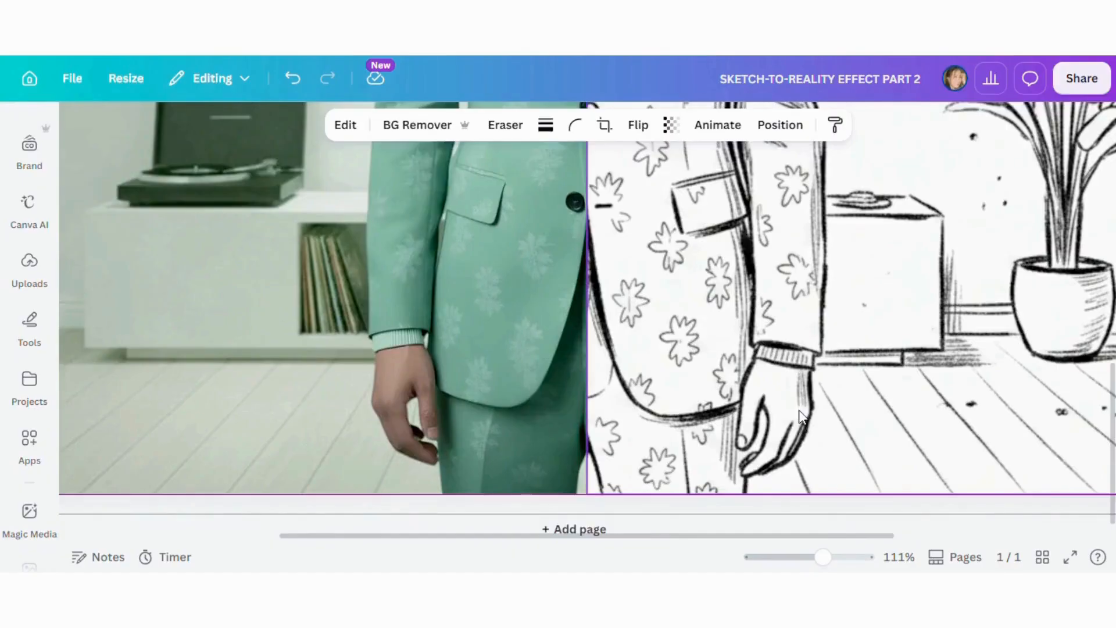
pyautogui.scroll(8, 800, 413)
pyautogui.scroll(3, 802, 416)
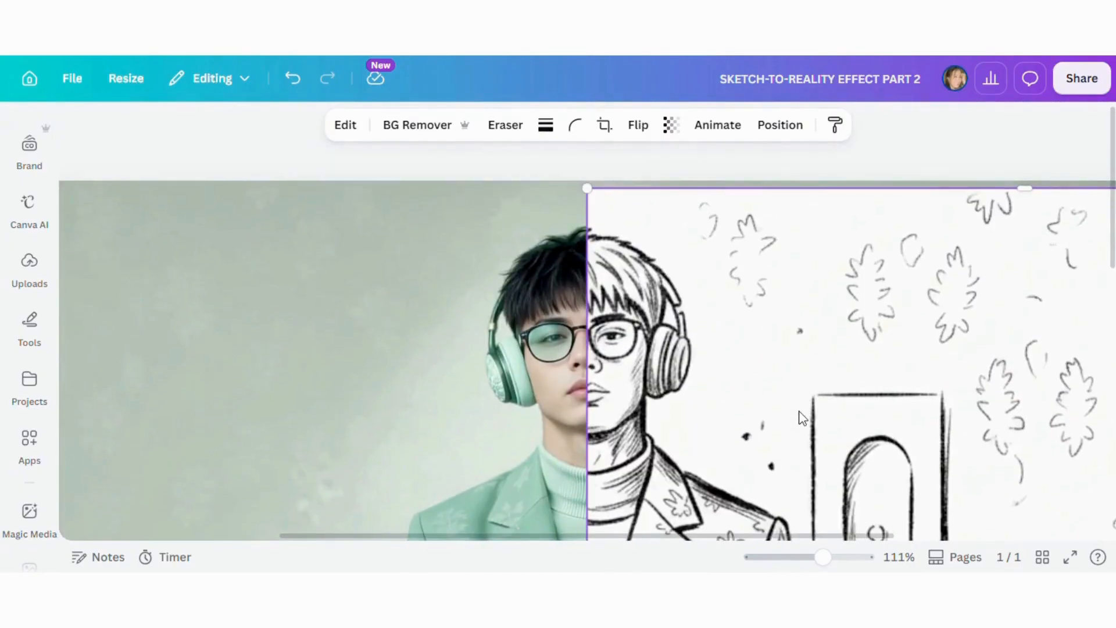
pyautogui.moveTo(811, 556); pyautogui.dragTo(799, 556)
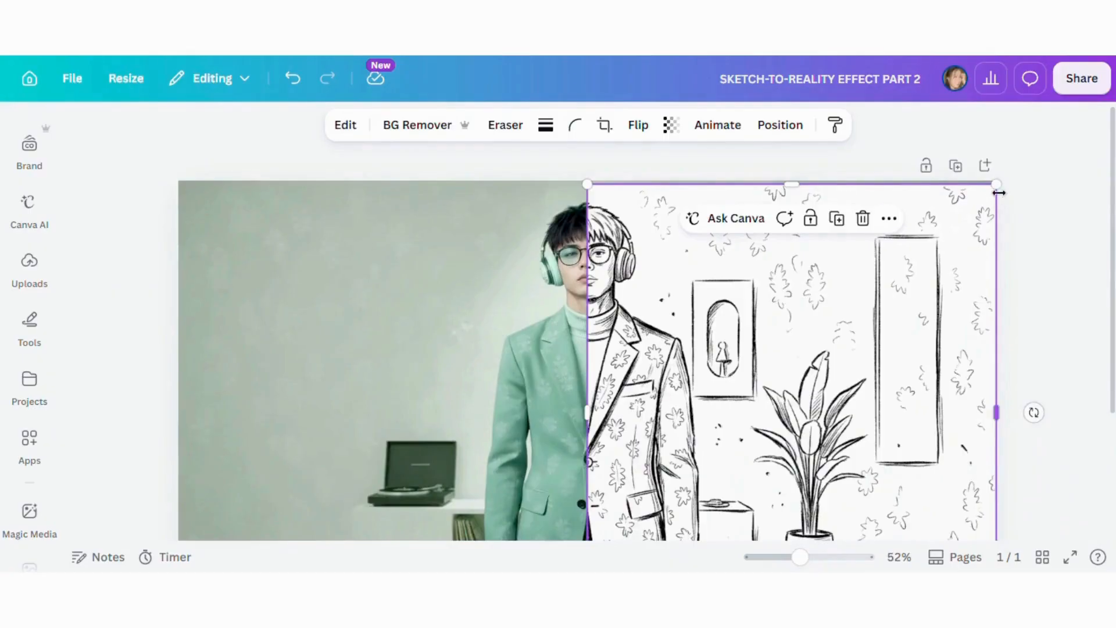
pyautogui.moveTo(999, 180); pyautogui.dragTo(1001, 179)
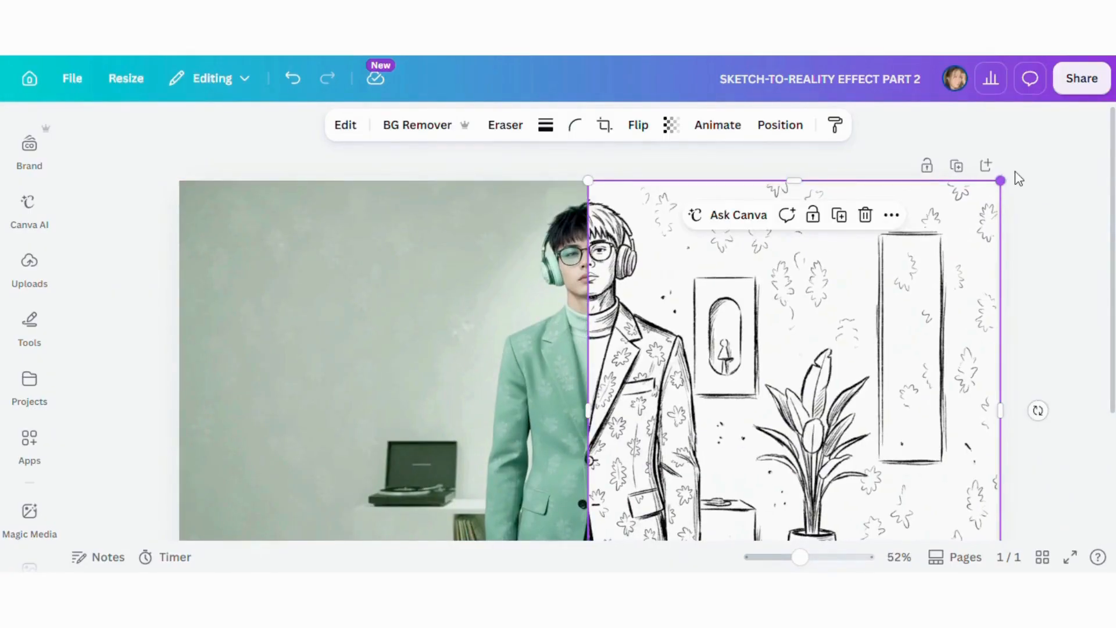
pyautogui.click(1050, 255)
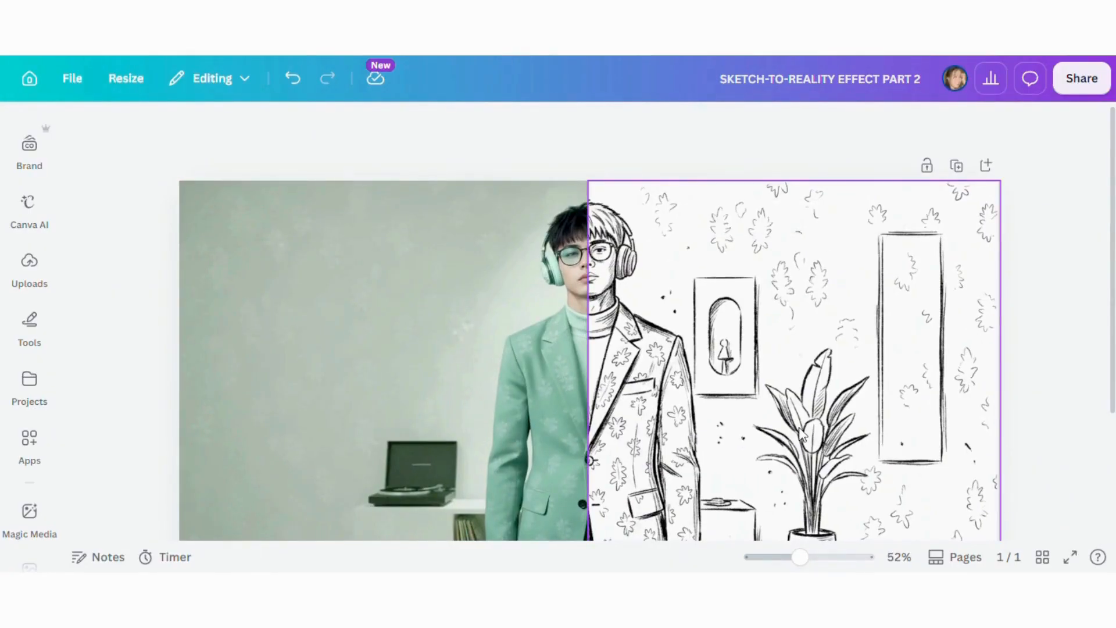
pyautogui.click(643, 419)
pyautogui.moveTo(585, 413); pyautogui.dragTo(463, 412)
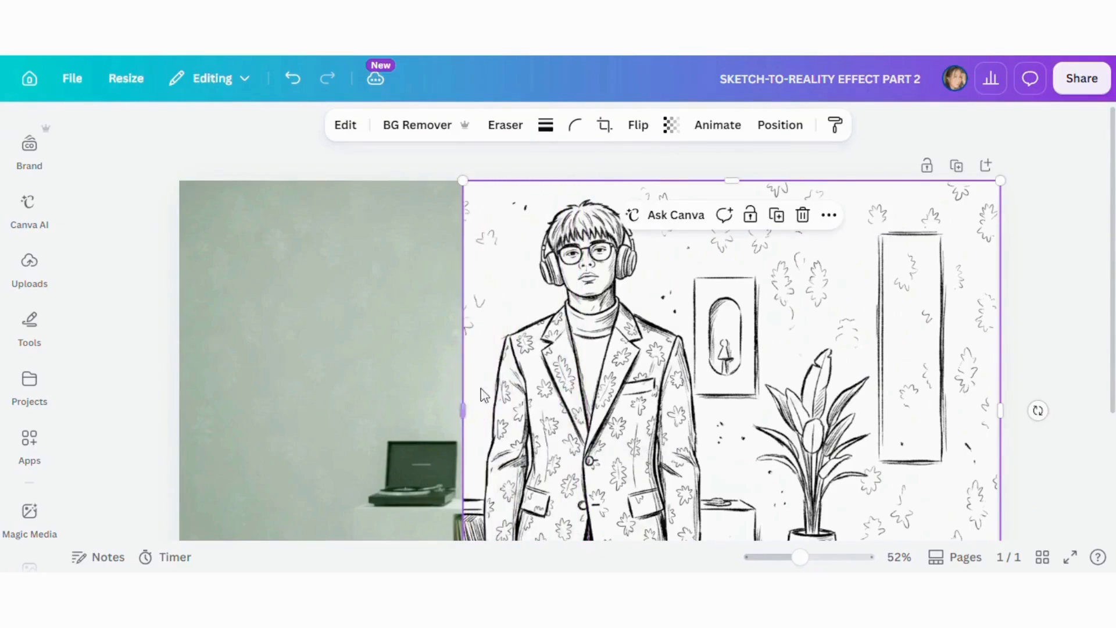
pyautogui.click(670, 125)
pyautogui.moveTo(709, 192)
pyautogui.mouseDown()
pyautogui.moveTo(607, 184)
pyautogui.moveTo(709, 190)
pyautogui.mouseUp()
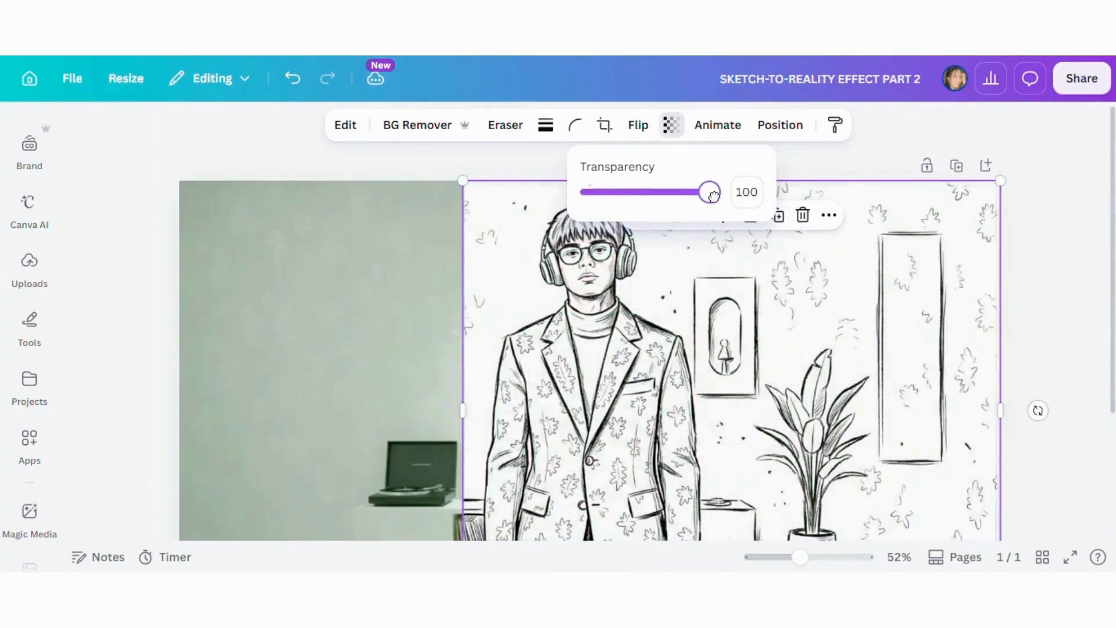
pyautogui.click(463, 413)
pyautogui.moveTo(464, 412); pyautogui.dragTo(588, 414)
pyautogui.click(1055, 305)
# Add the recently used vertical torn paper clipart to the design.
pyautogui.scroll(-3, 1047, 311)
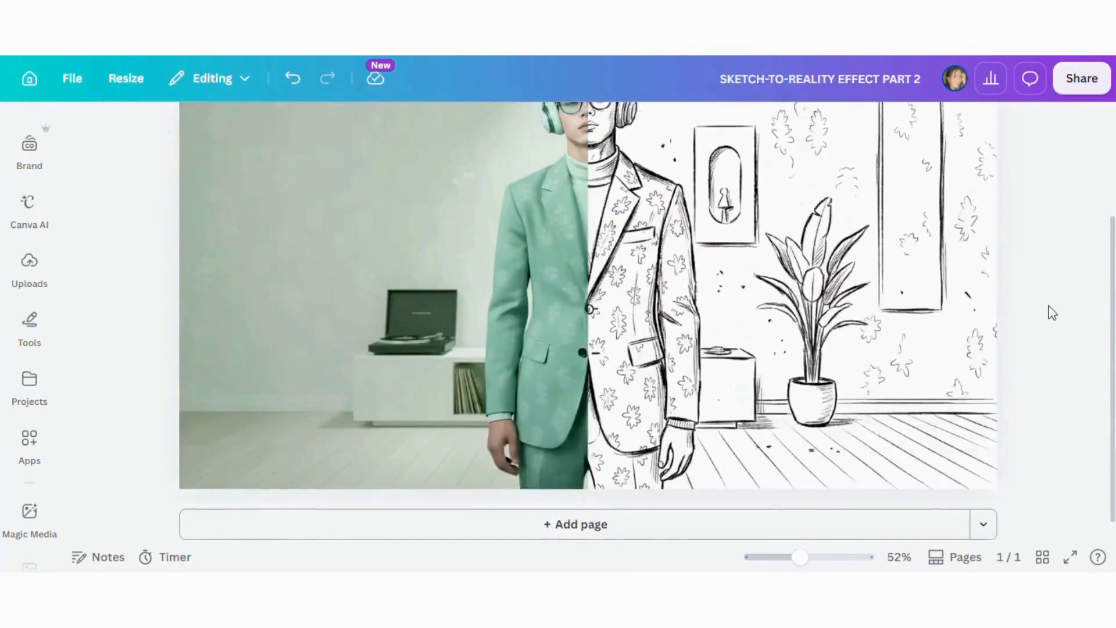
pyautogui.scroll(1, 1051, 312)
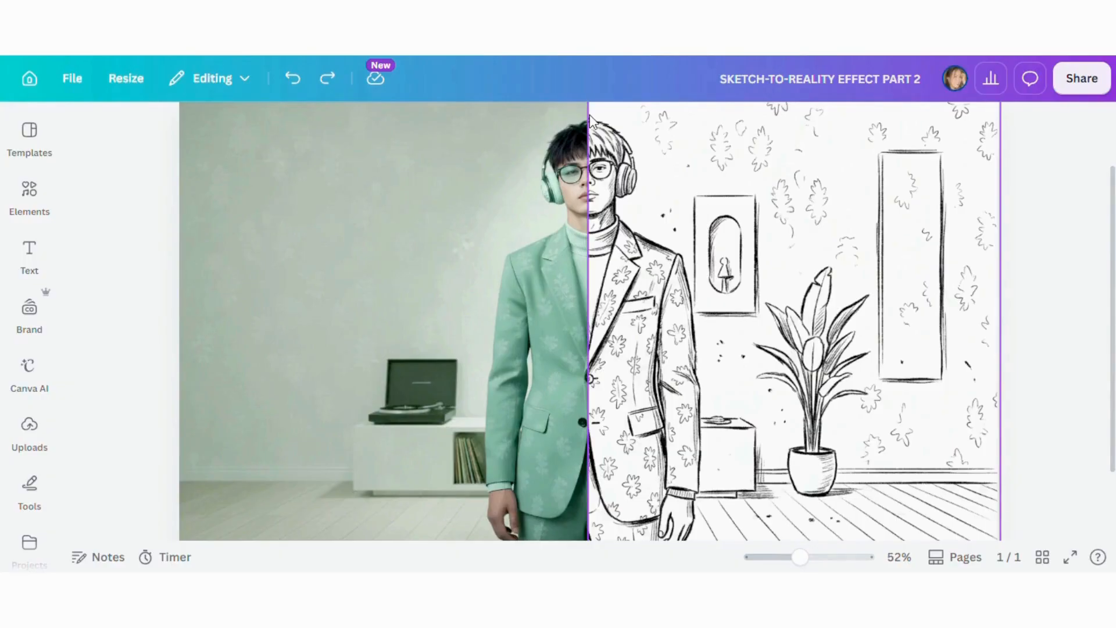
pyautogui.click(29, 200)
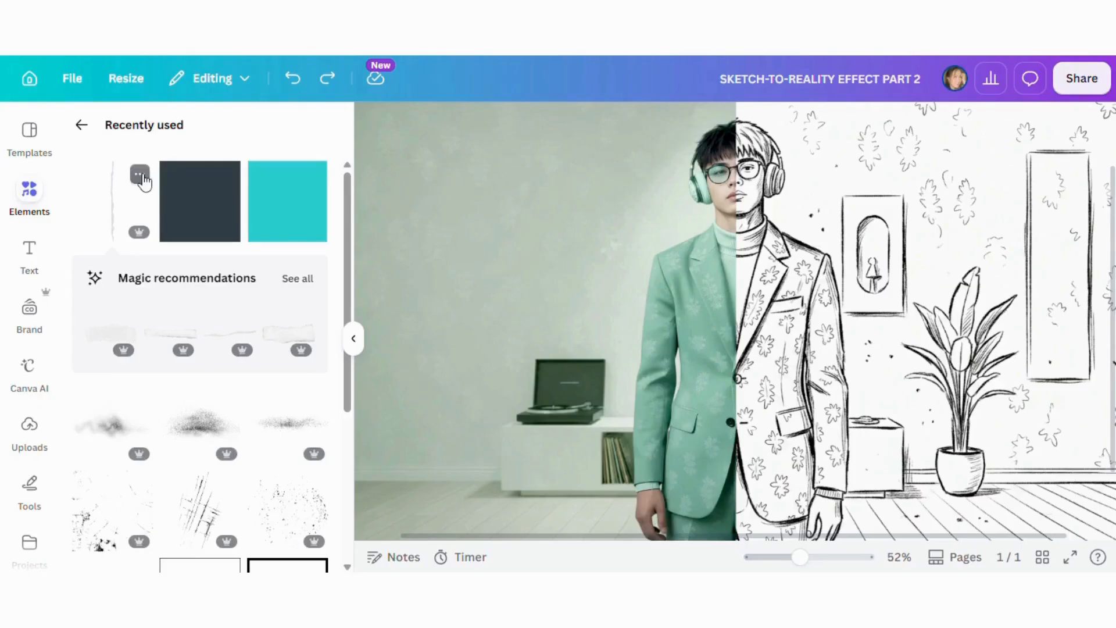
pyautogui.click(139, 175)
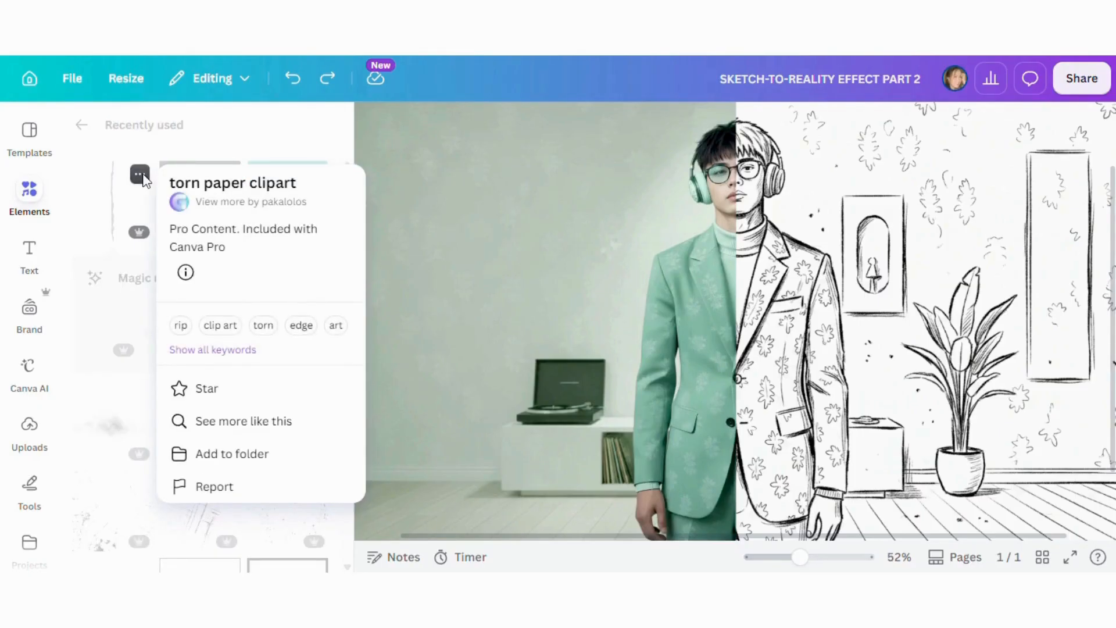
pyautogui.click(111, 177)
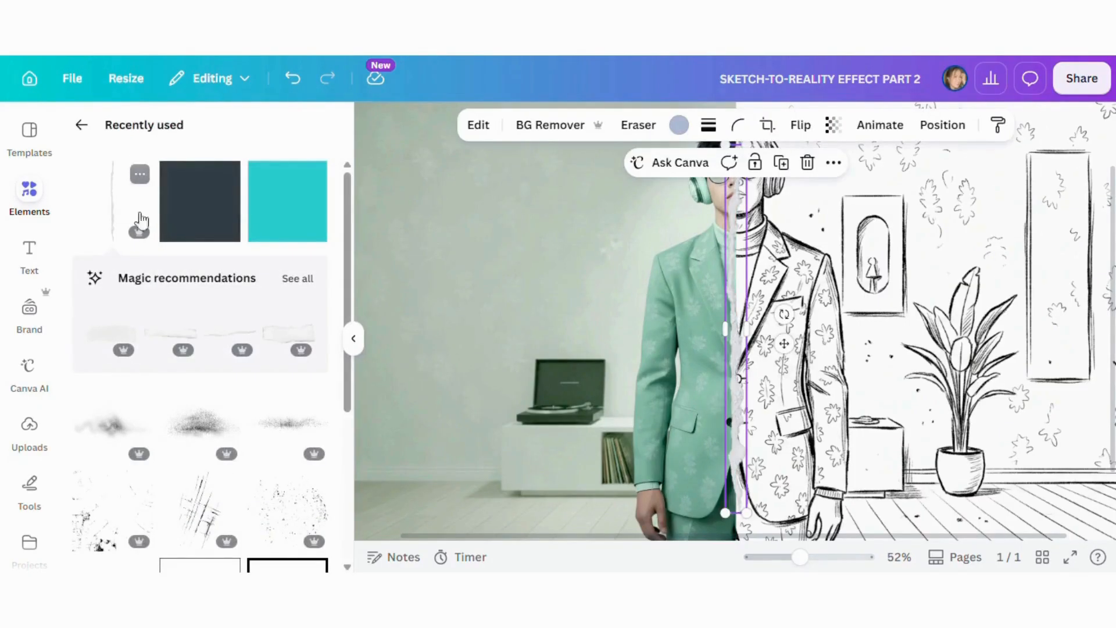
pyautogui.click(353, 338)
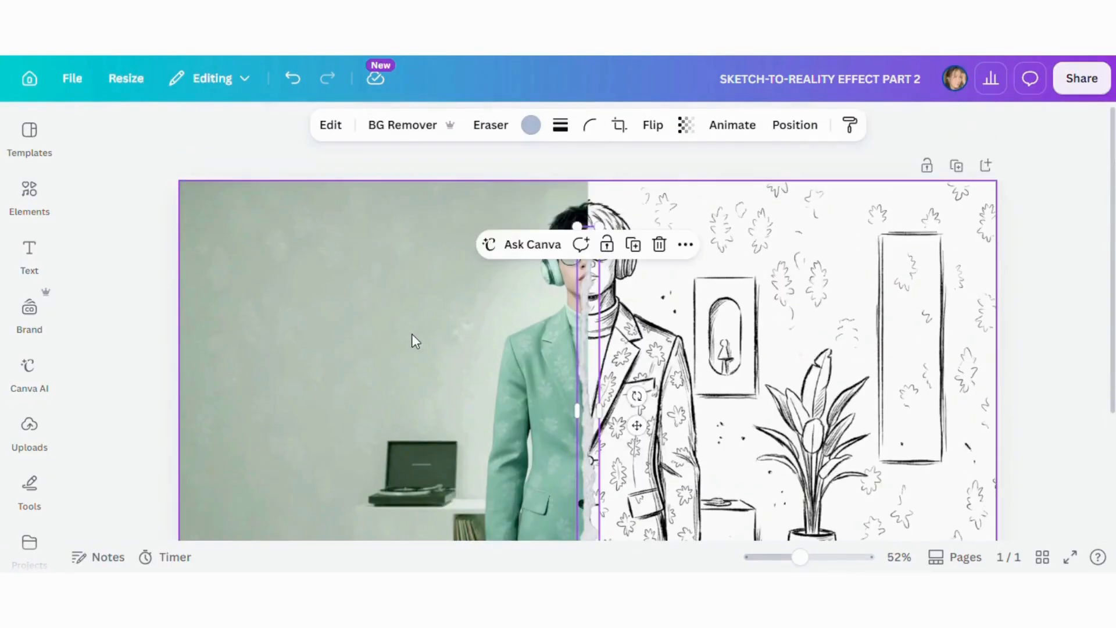
# Resize the torn paper strip and position it at the page's top edge, centred over the seam between photo and sketch.
pyautogui.moveTo(803, 558); pyautogui.dragTo(821, 558)
pyautogui.scroll(3, 649, 517)
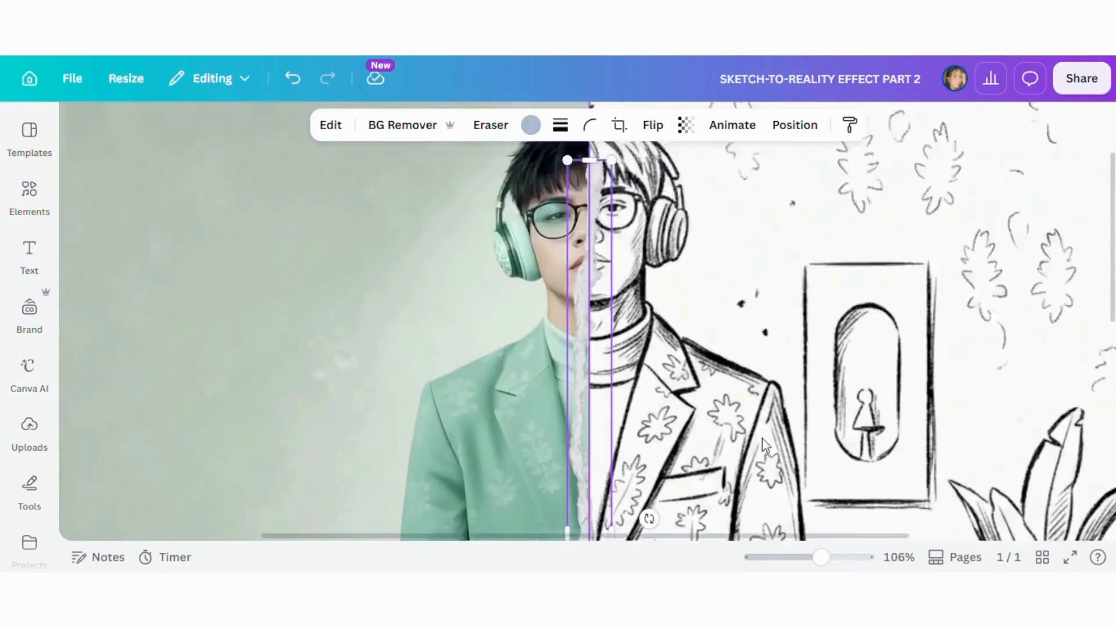
pyautogui.moveTo(590, 432); pyautogui.dragTo(588, 180)
pyautogui.scroll(-4, 613, 399)
pyautogui.scroll(3, 613, 400)
pyautogui.scroll(-5, 613, 377)
pyautogui.scroll(7, 590, 360)
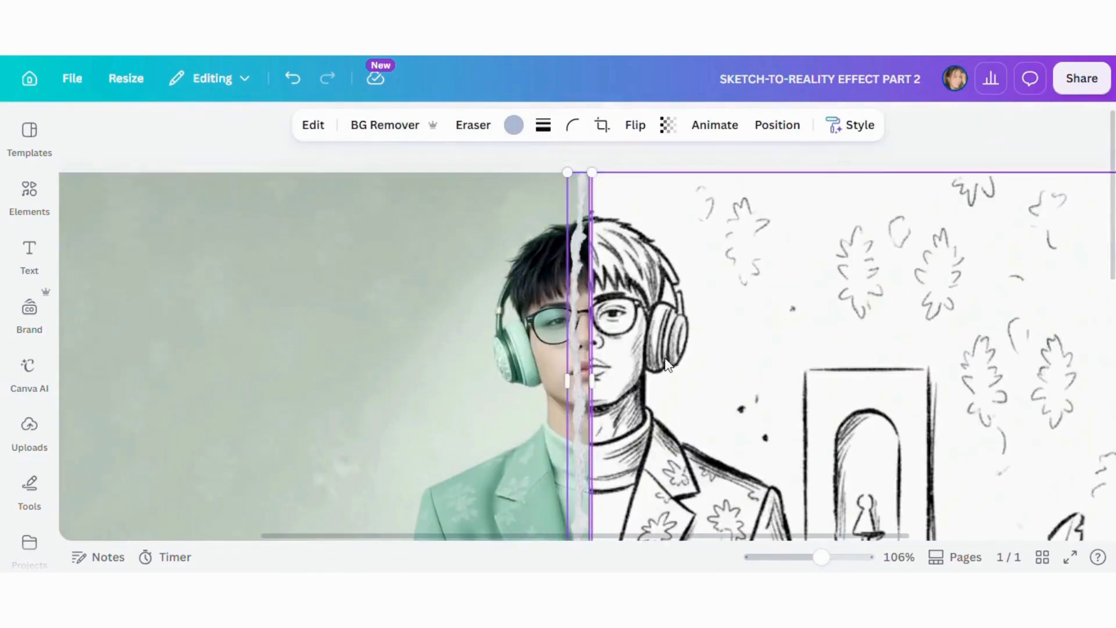
pyautogui.moveTo(581, 423); pyautogui.dragTo(591, 423)
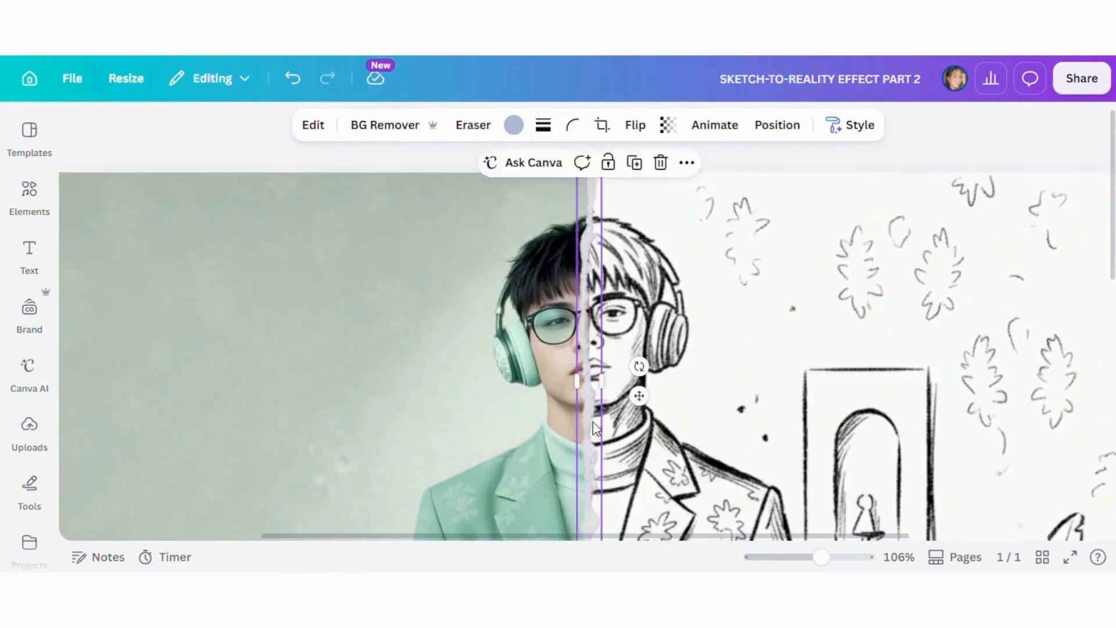
# Duplicate the torn paper strip and position the copy below the first one, covering the lower part of the photo–sketch seam.
pyautogui.scroll(-5, 594, 255)
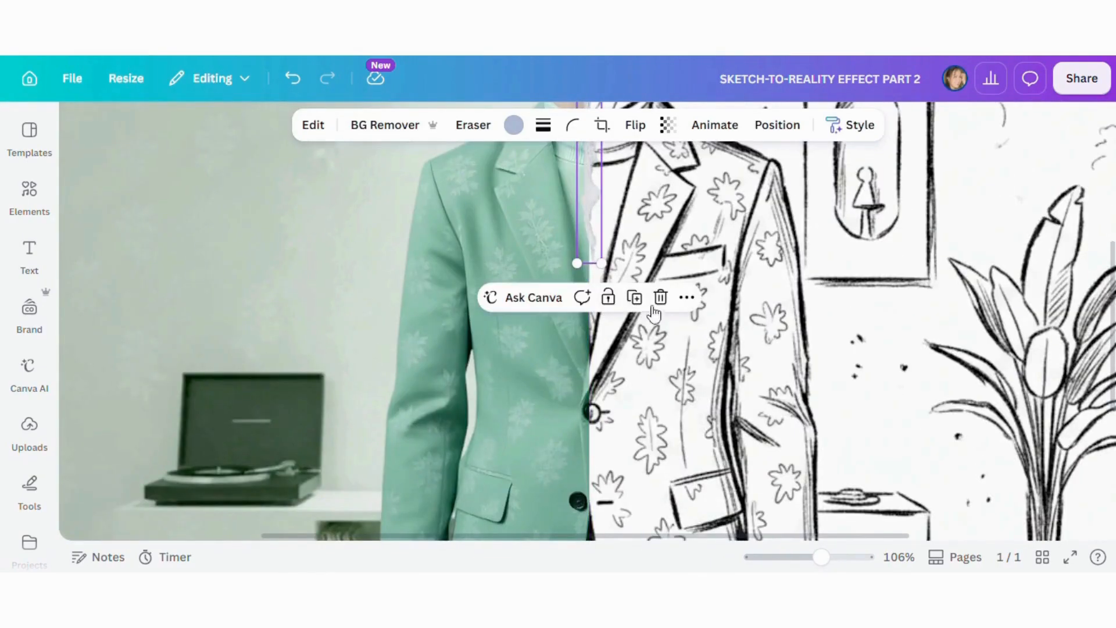
pyautogui.click(634, 298)
pyautogui.moveTo(604, 201); pyautogui.dragTo(659, 474)
pyautogui.moveTo(651, 319); pyautogui.dragTo(605, 496)
pyautogui.scroll(-5, 586, 353)
pyautogui.moveTo(587, 418); pyautogui.dragTo(585, 418)
pyautogui.scroll(5, 603, 410)
pyautogui.click(667, 356)
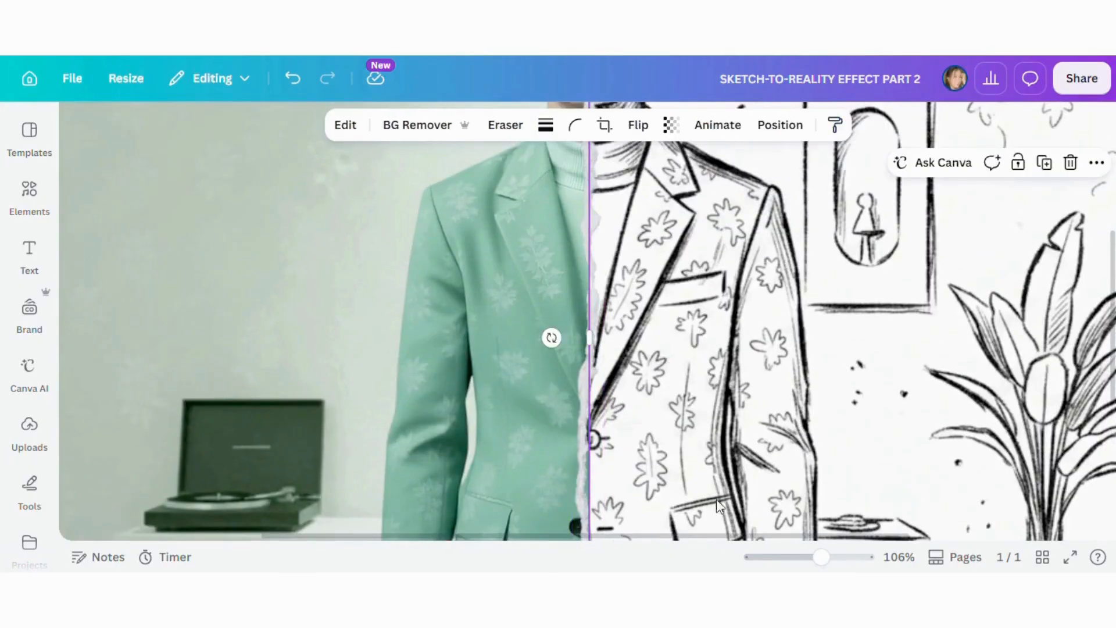
pyautogui.moveTo(820, 557); pyautogui.dragTo(794, 557)
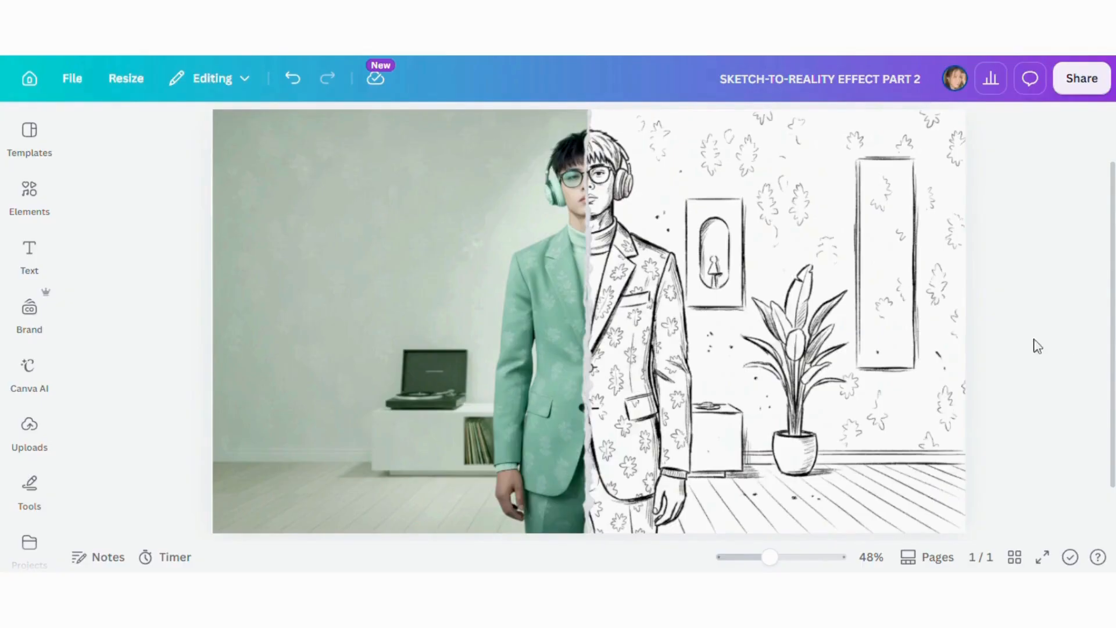
# Add the recently used "Layer 4" grunge texture to the design.
pyautogui.click(29, 191)
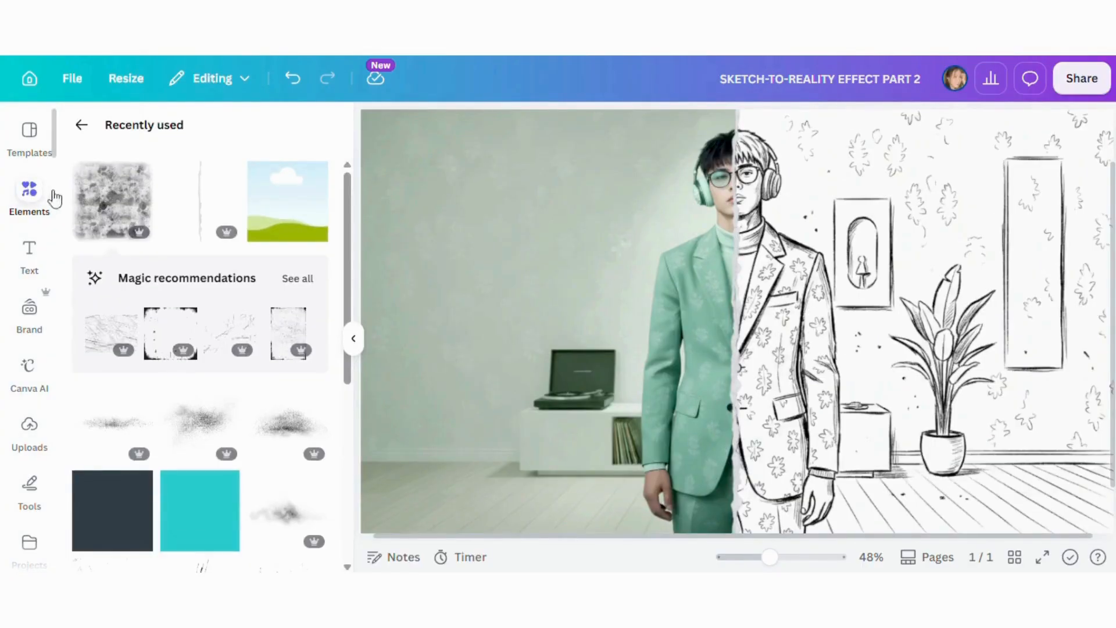
pyautogui.click(140, 176)
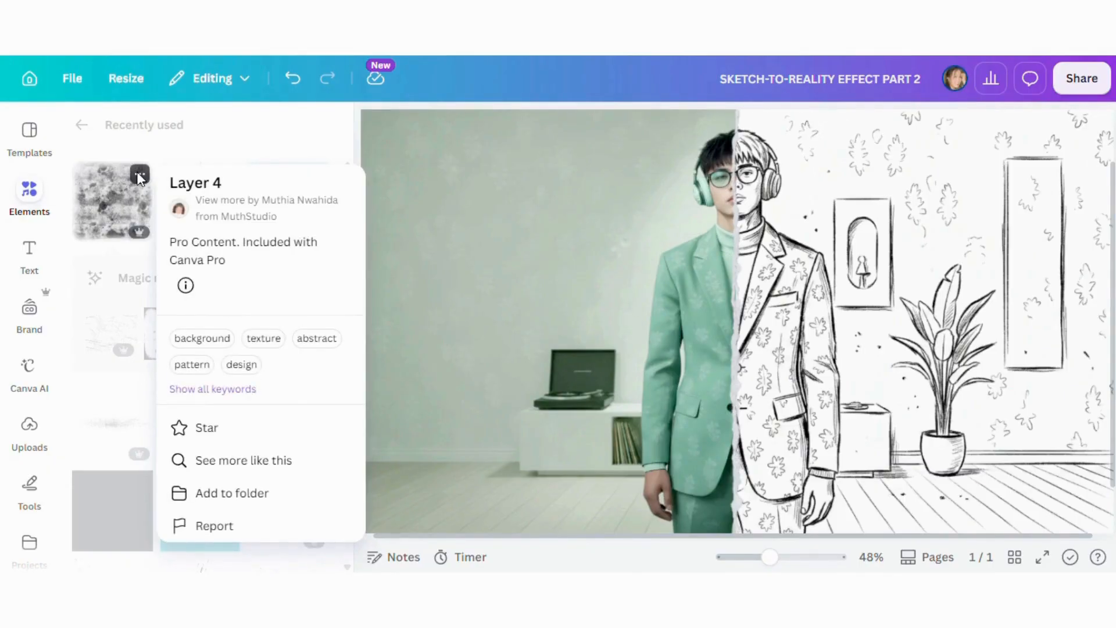
pyautogui.click(139, 176)
pyautogui.click(116, 207)
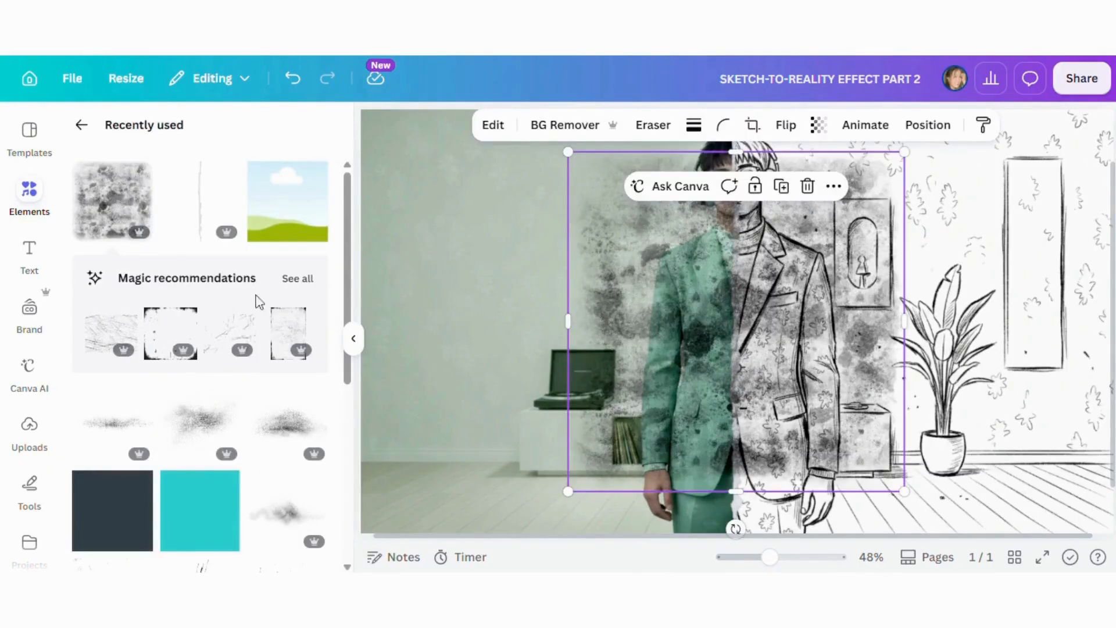
pyautogui.click(353, 338)
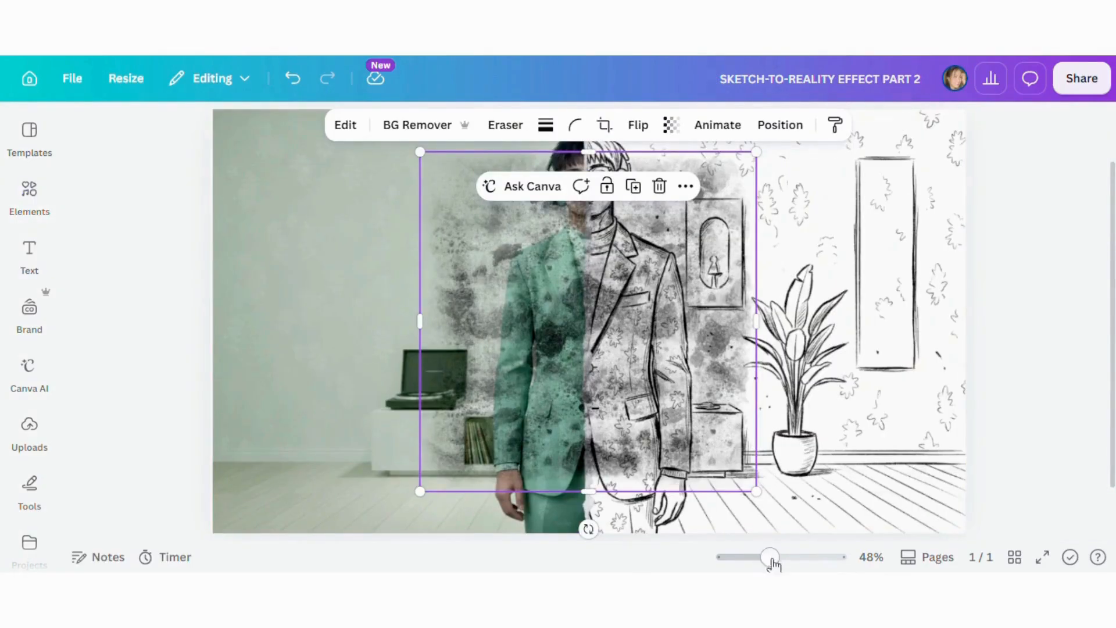
# Move the grunge texture to the page's top edge beside the seam and enlarge it to cover the whole sketch half.
pyautogui.moveTo(769, 557); pyautogui.dragTo(761, 556)
pyautogui.moveTo(546, 317); pyautogui.dragTo(671, 286)
pyautogui.moveTo(838, 417); pyautogui.dragTo(874, 508)
# Set the grunge texture's transparency to 24.
pyautogui.click(670, 125)
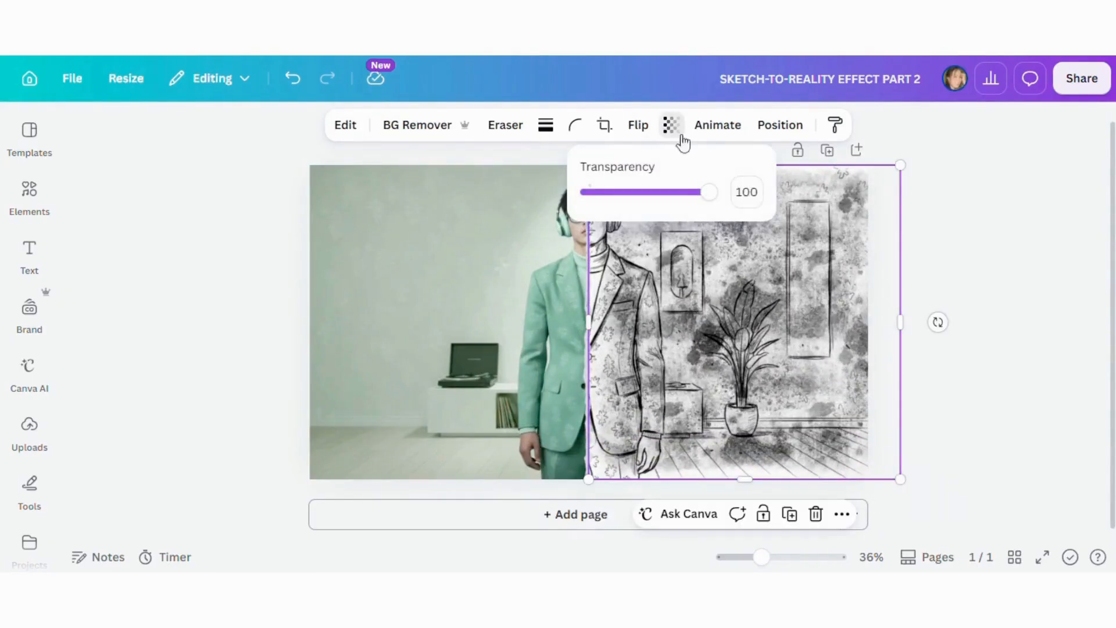
pyautogui.click(760, 192)
pyautogui.write('24')
pyautogui.press('Return')
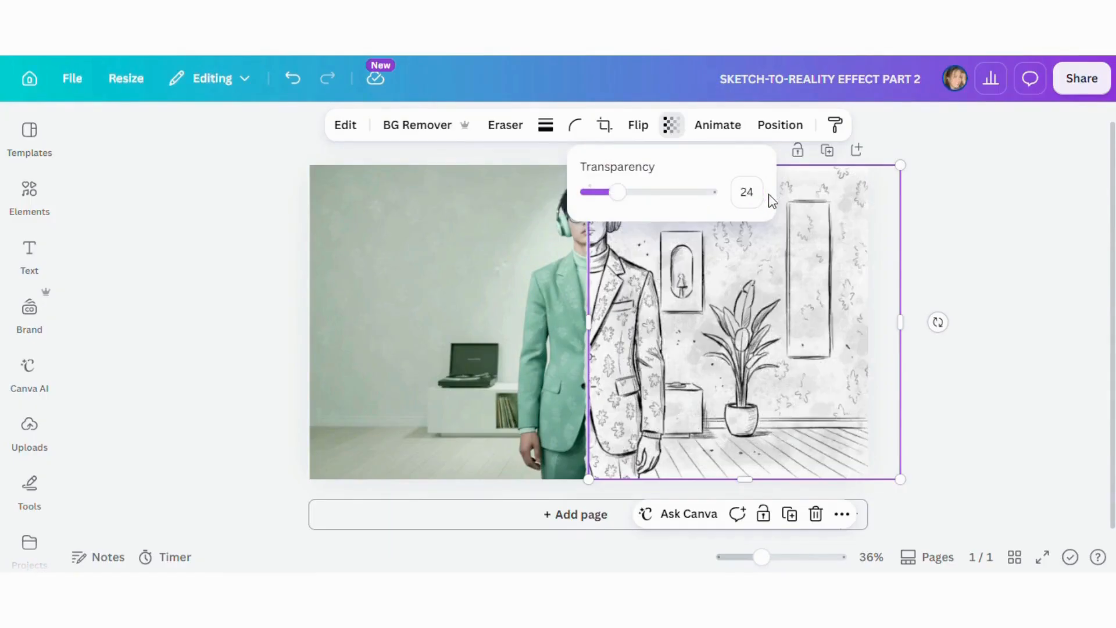
pyautogui.moveTo(761, 557); pyautogui.dragTo(767, 557)
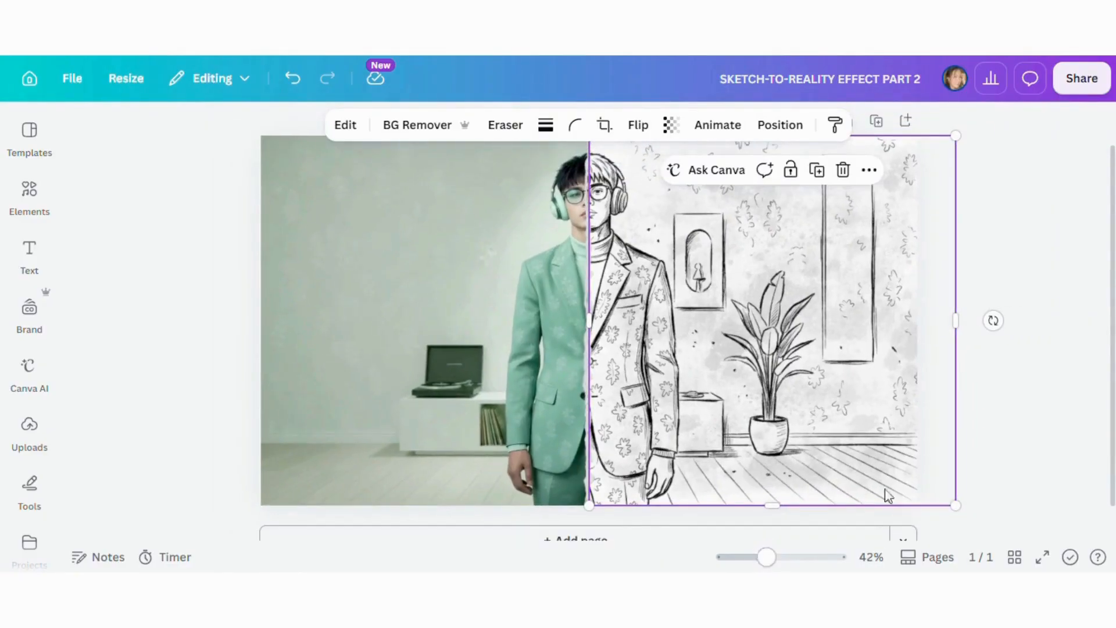
pyautogui.click(1052, 349)
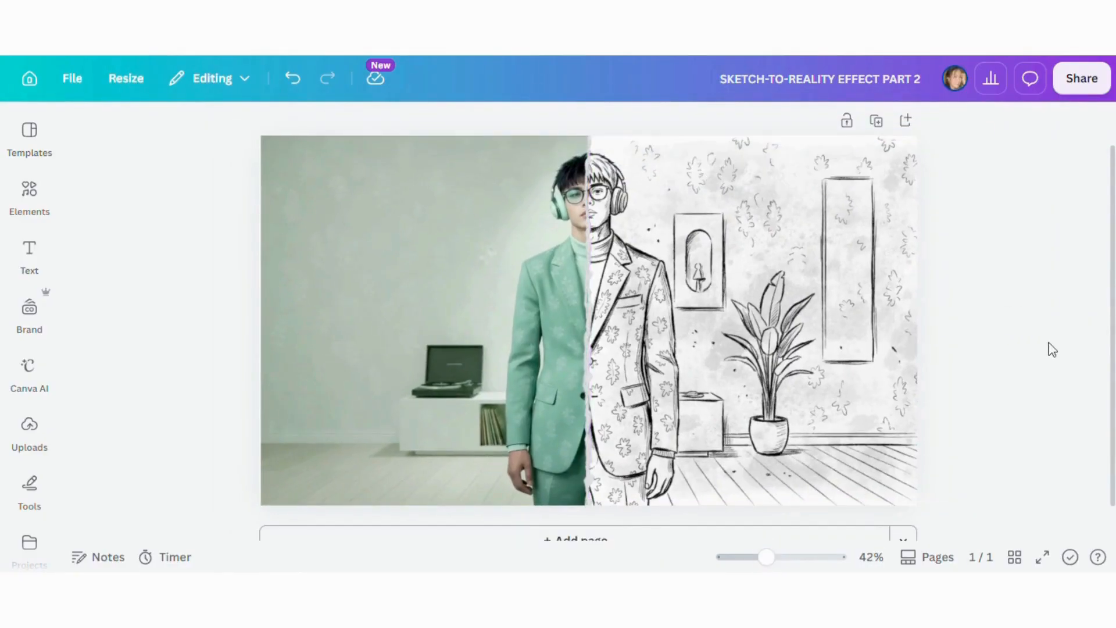
# Crop the photo from its left edge to the torn paper seam, leaving the page's left half blank.
pyautogui.click(281, 292)
pyautogui.moveTo(262, 324); pyautogui.dragTo(588, 356)
pyautogui.click(1032, 287)
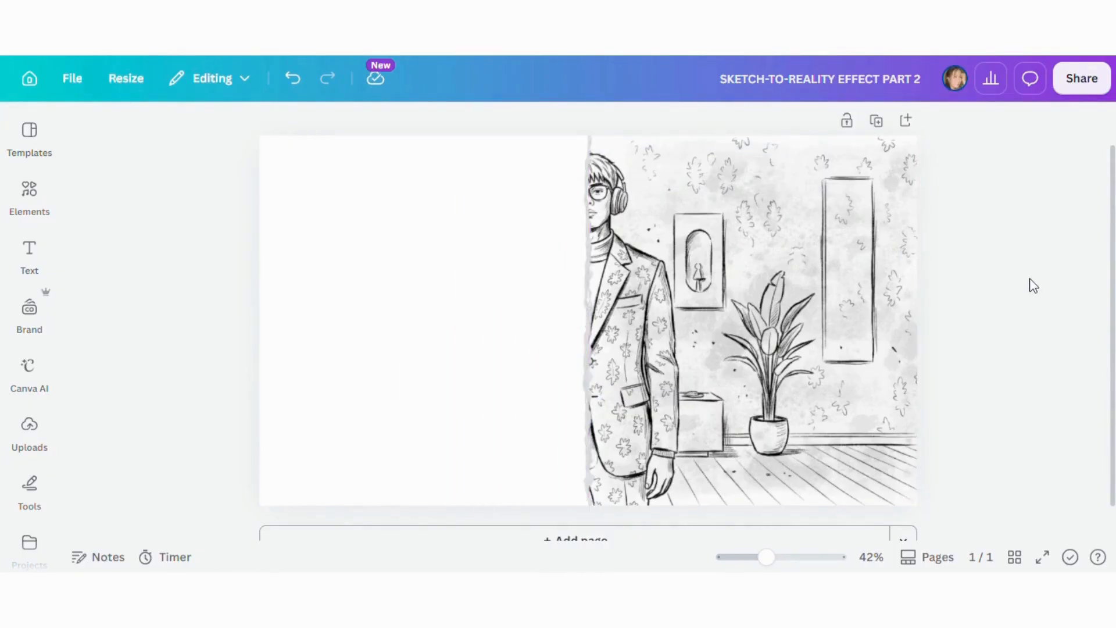
# Download the design as a size 3 PNG with transparent background, saved as SKETCH-TO-REALITY EFFECT PART 2 (1).
pyautogui.click(1076, 80)
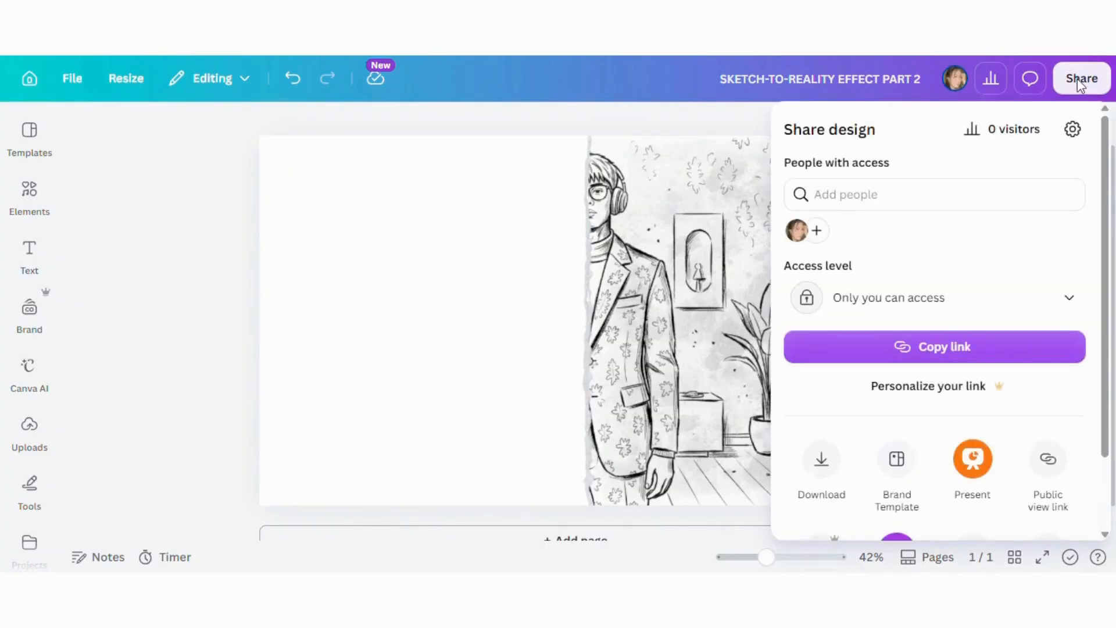
pyautogui.click(823, 465)
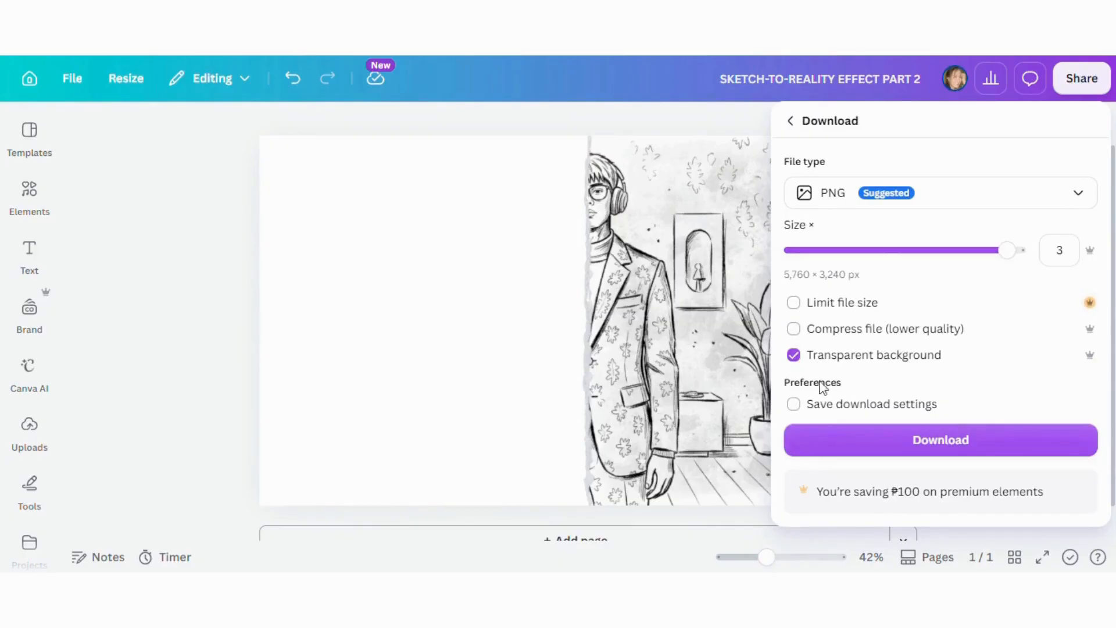
pyautogui.click(891, 439)
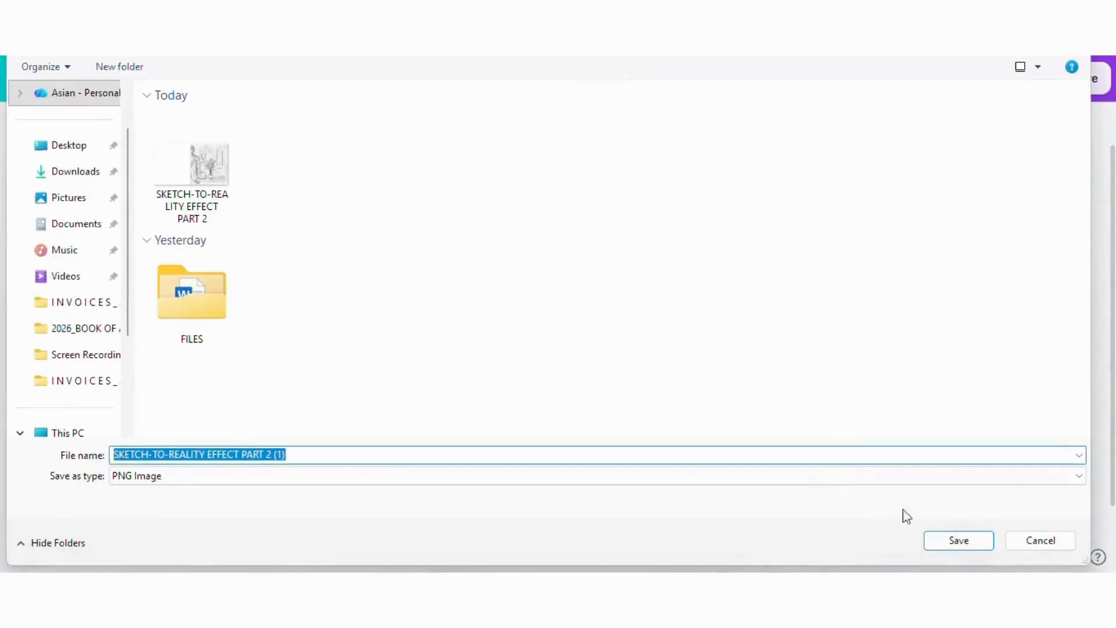
pyautogui.click(982, 540)
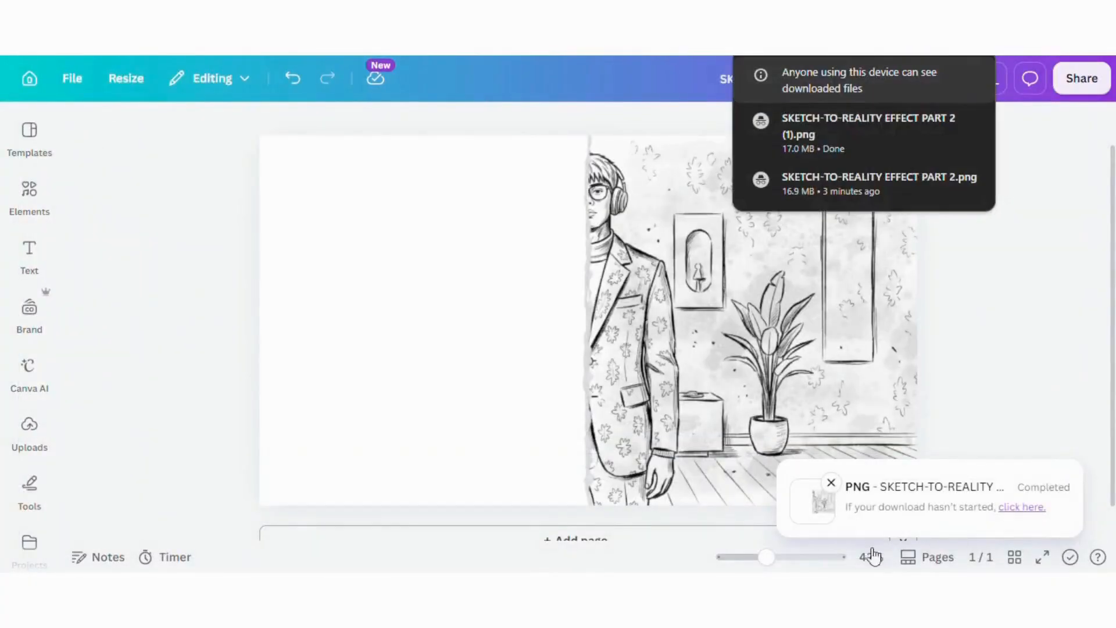
pyautogui.click(990, 308)
# Add a blank second page and upload the exported file SKETCH-TO-REALITY EFFECT PART 2 (1).
pyautogui.scroll(-1, 983, 325)
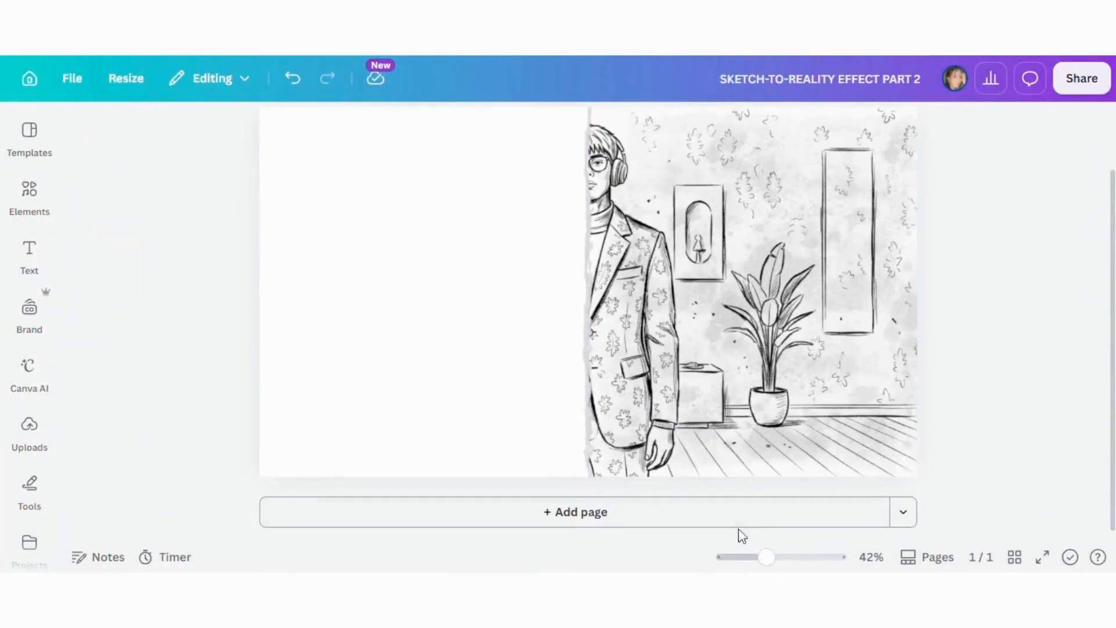
pyautogui.click(739, 520)
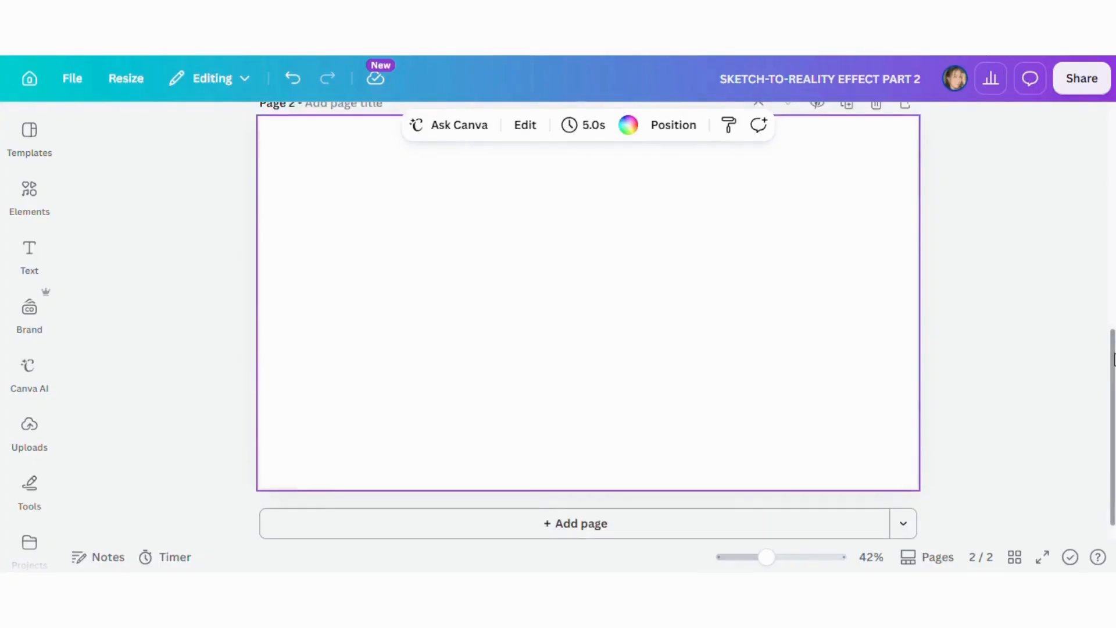
pyautogui.click(32, 442)
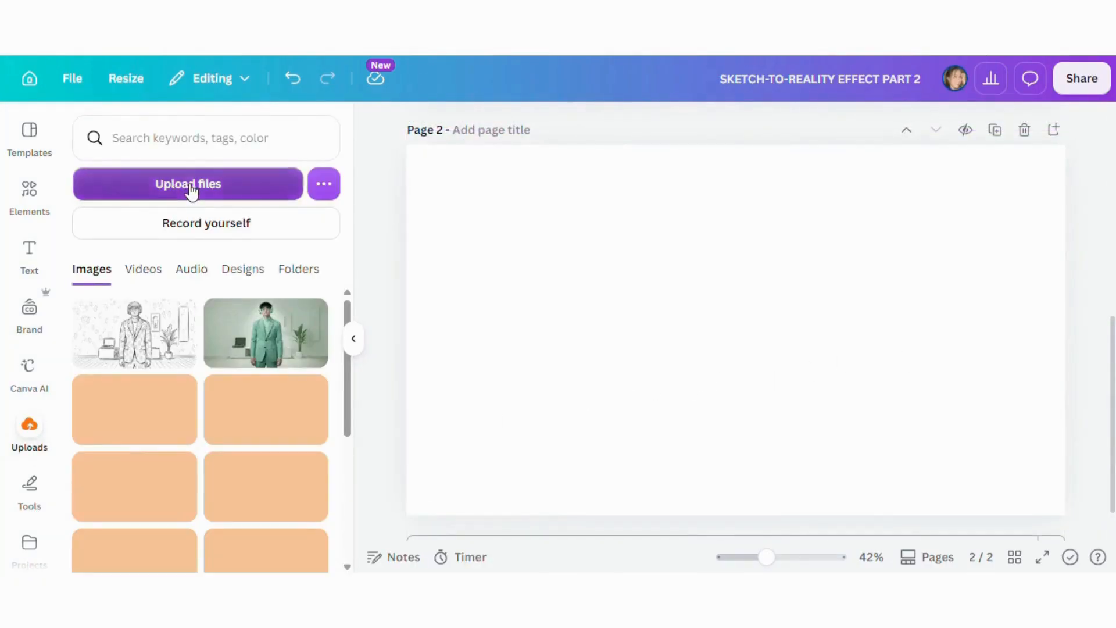
pyautogui.click(189, 184)
pyautogui.click(191, 187)
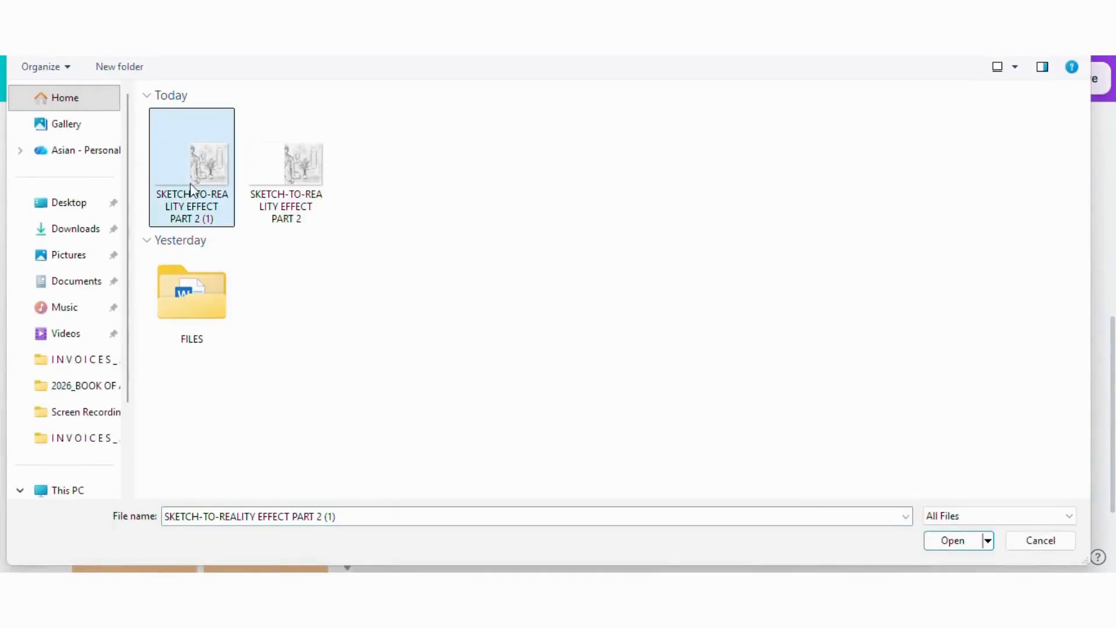
pyautogui.click(957, 535)
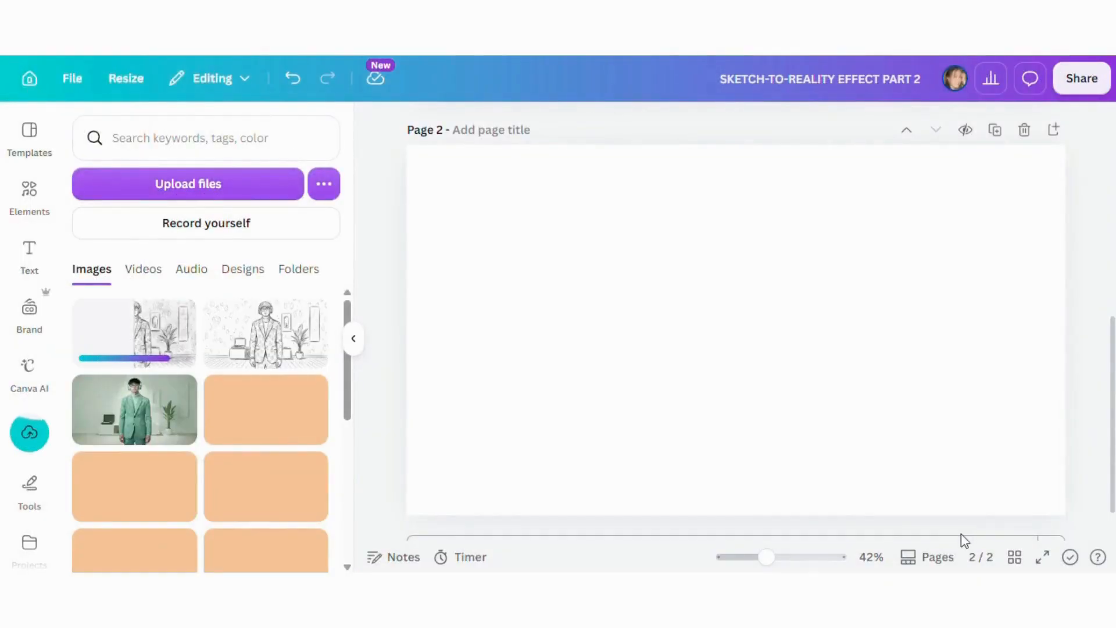
# Place the uploaded half-sketch image on page 2, aligned to the page's top-left corner, and enlarge it to 1,920 × 1,080.
pyautogui.click(169, 343)
pyautogui.click(353, 341)
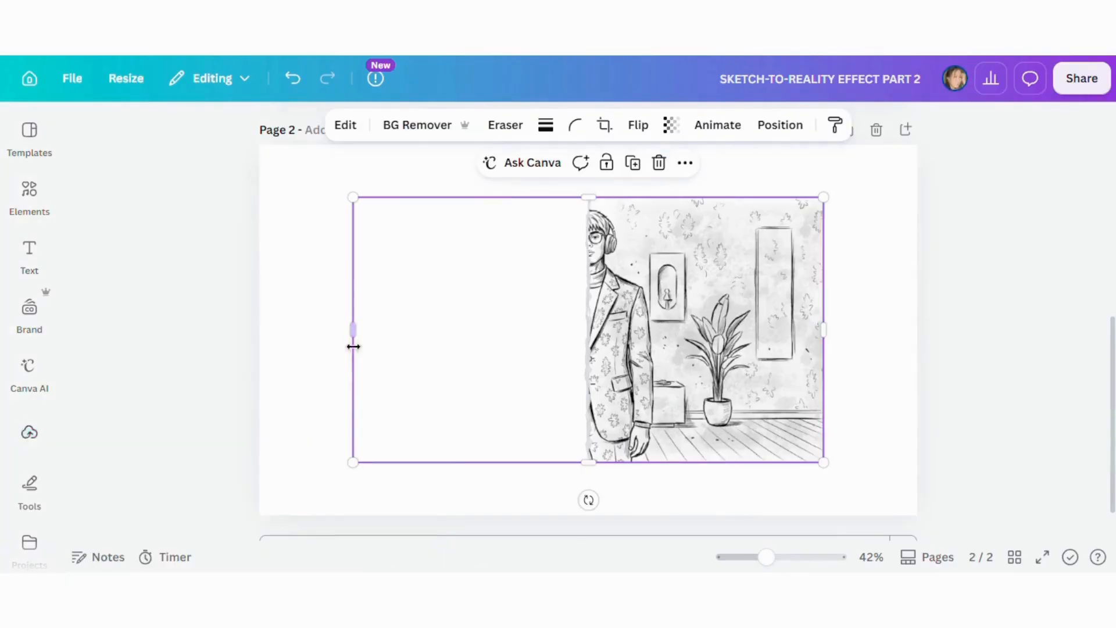
pyautogui.click(779, 125)
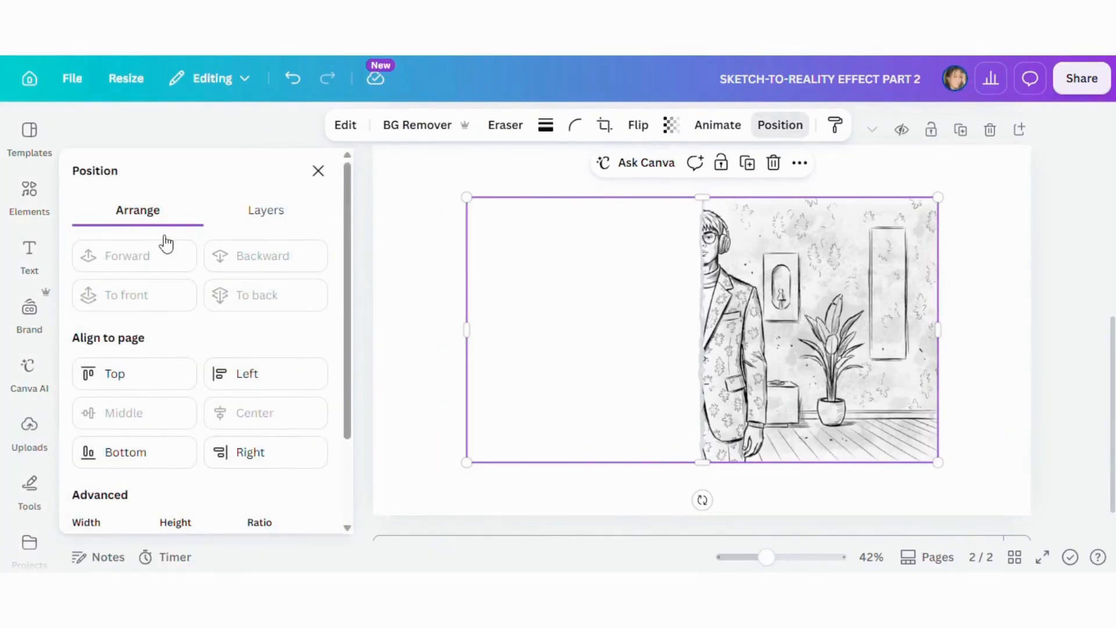
pyautogui.click(174, 379)
pyautogui.click(267, 378)
pyautogui.moveTo(845, 409); pyautogui.dragTo(1026, 533)
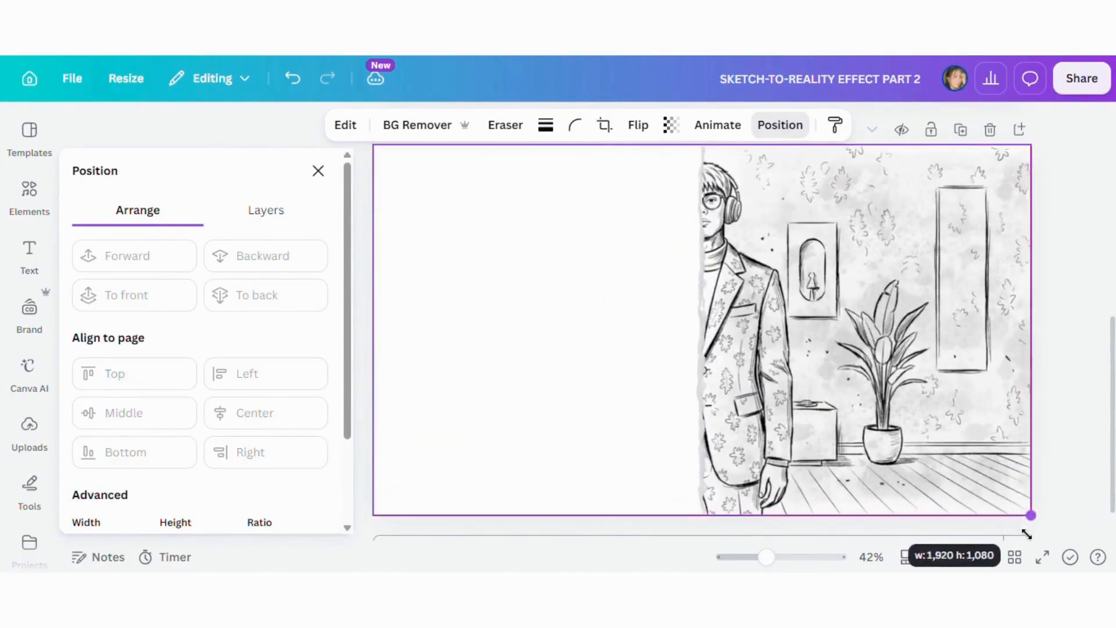
pyautogui.click(318, 171)
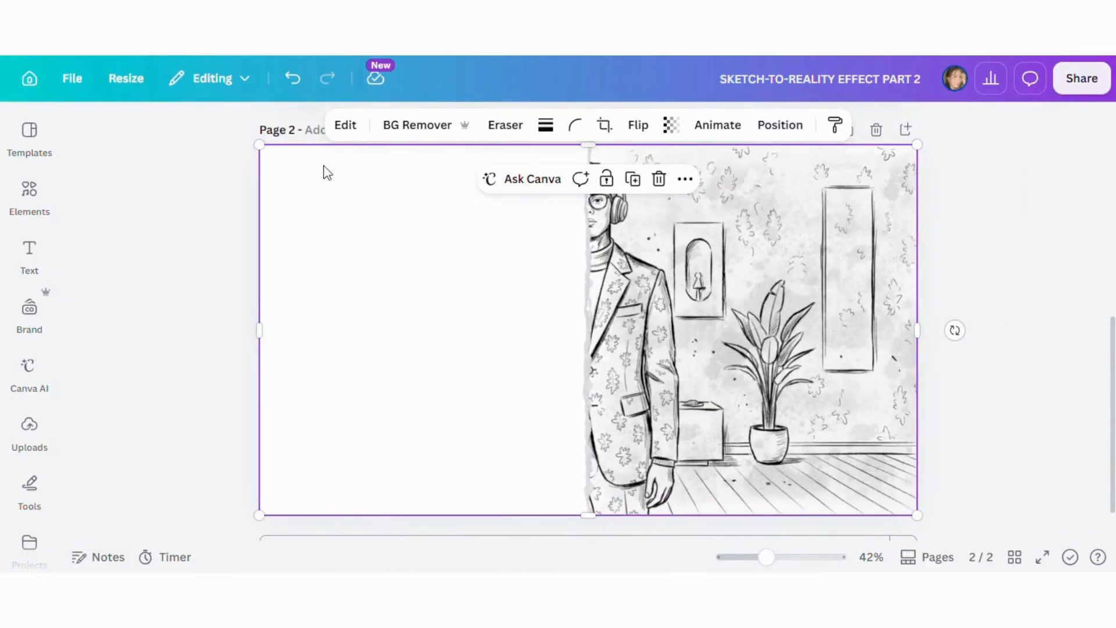
# Apply a Drop shadow to the half-sketch image on page 2.
pyautogui.click(346, 127)
pyautogui.scroll(-9, 283, 278)
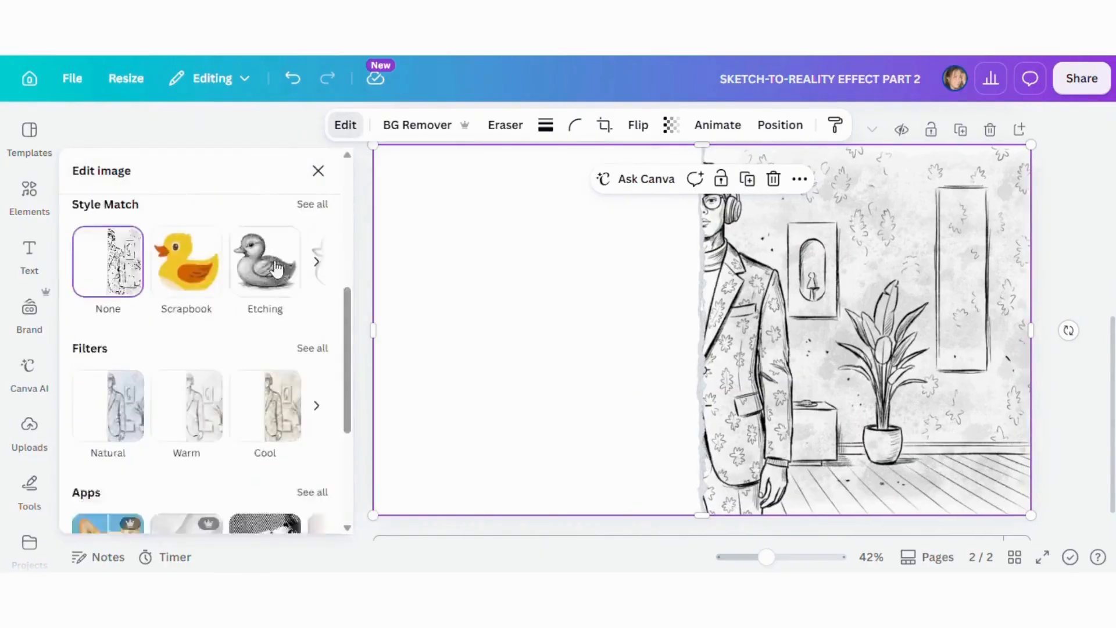
pyautogui.click(312, 411)
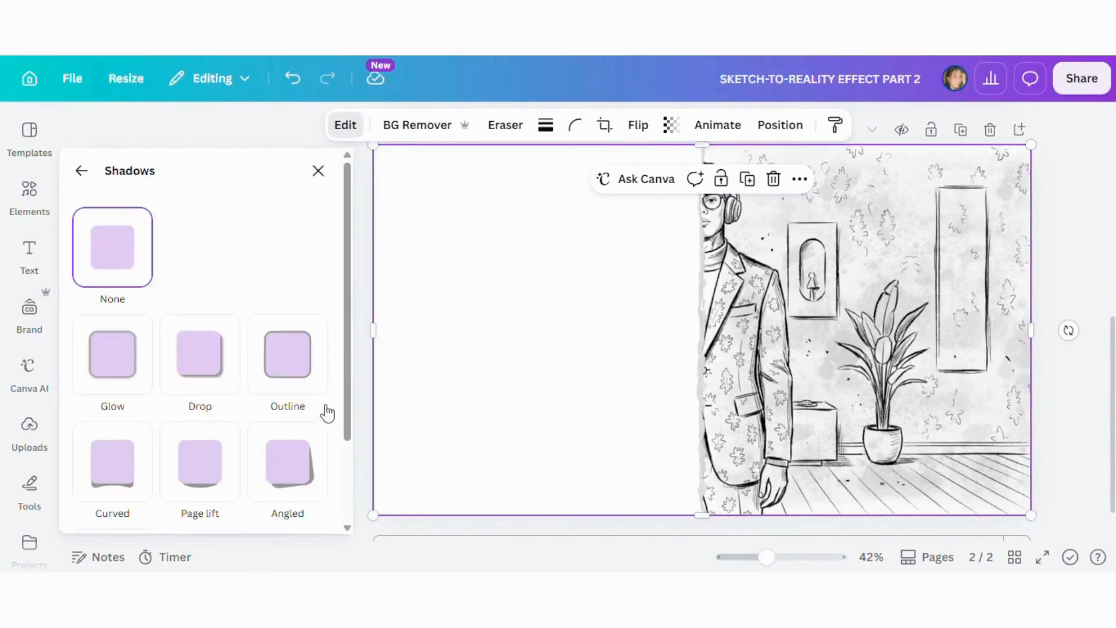
pyautogui.click(199, 363)
# Set the drop shadow's blur amount to 9, angle to 0, distance to 0 and intensity to 100.
pyautogui.scroll(-3, 232, 406)
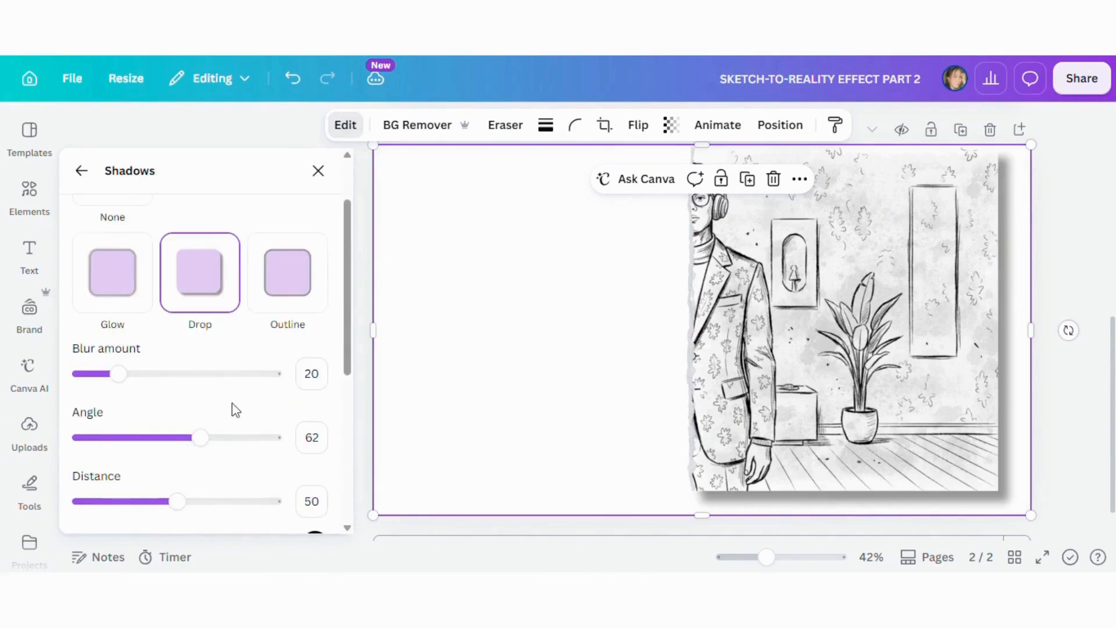
pyautogui.click(314, 291)
pyautogui.write('9')
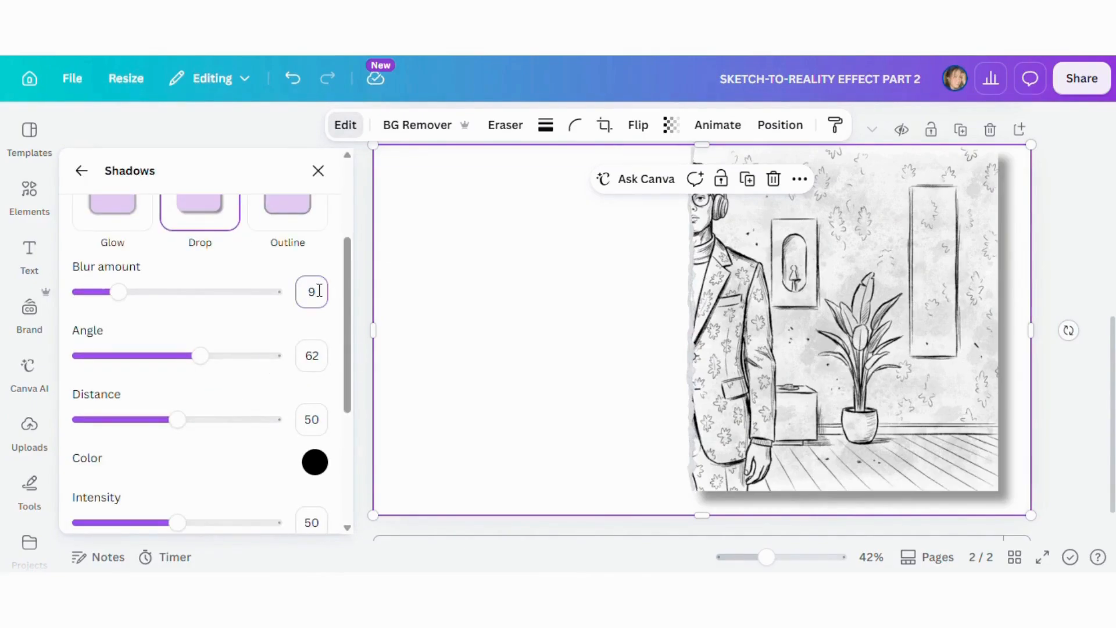
pyautogui.press('Return')
pyautogui.moveTo(200, 355); pyautogui.dragTo(20, 374)
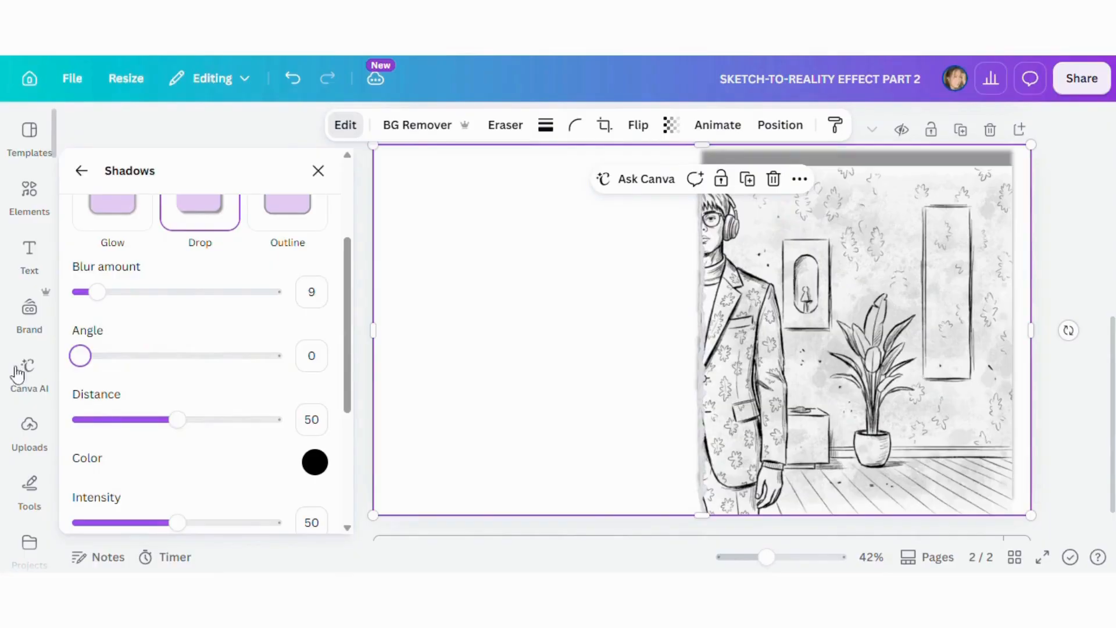
pyautogui.moveTo(177, 419); pyautogui.dragTo(78, 420)
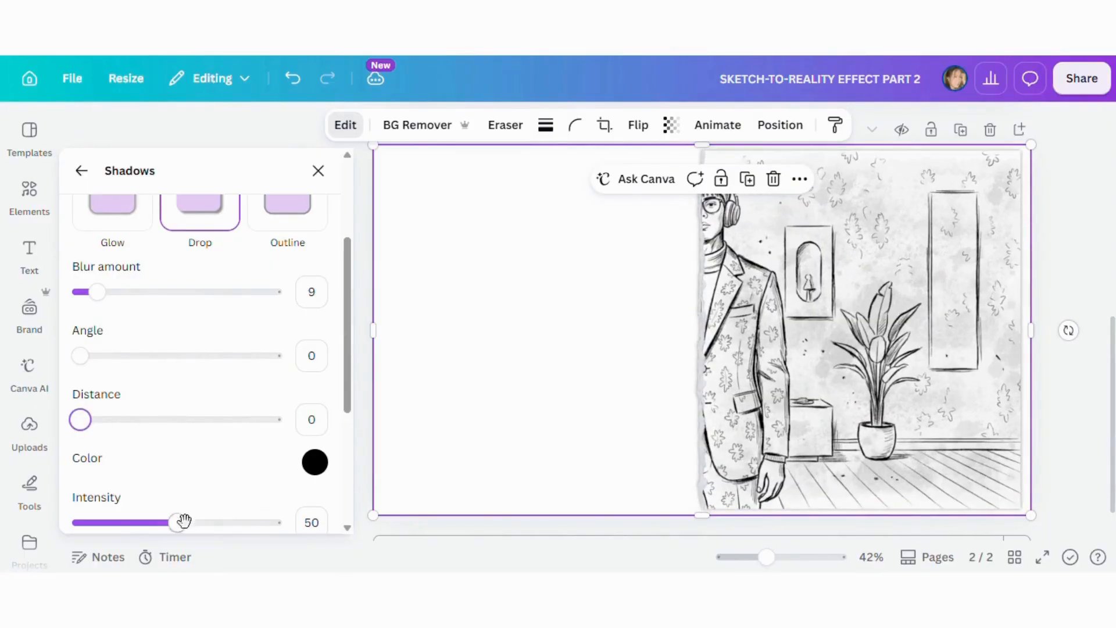
pyautogui.moveTo(183, 520); pyautogui.dragTo(378, 543)
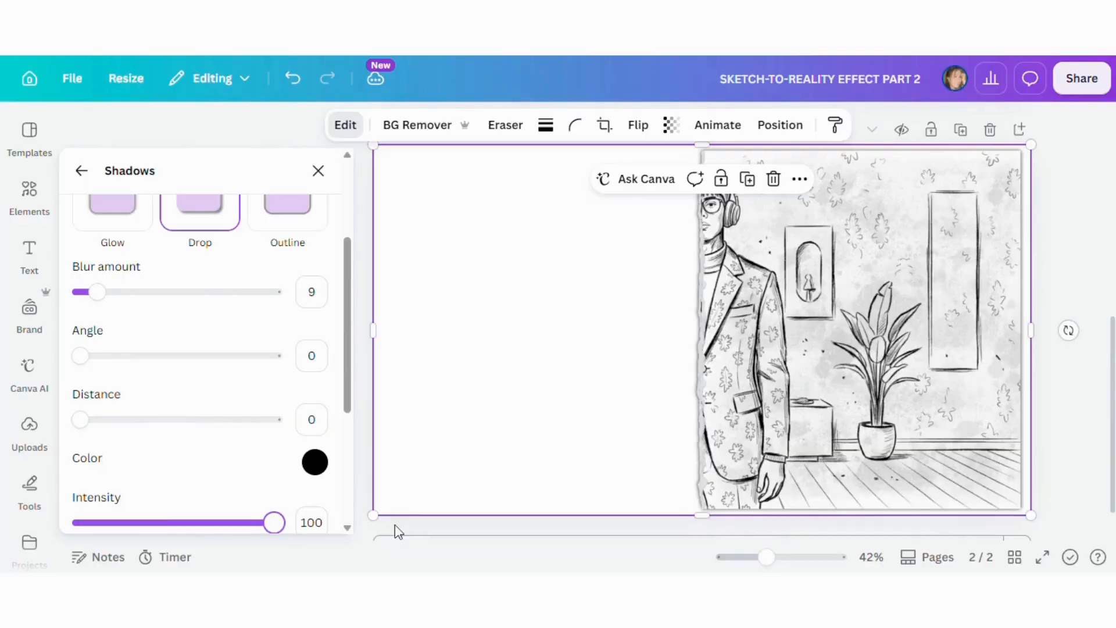
pyautogui.click(318, 170)
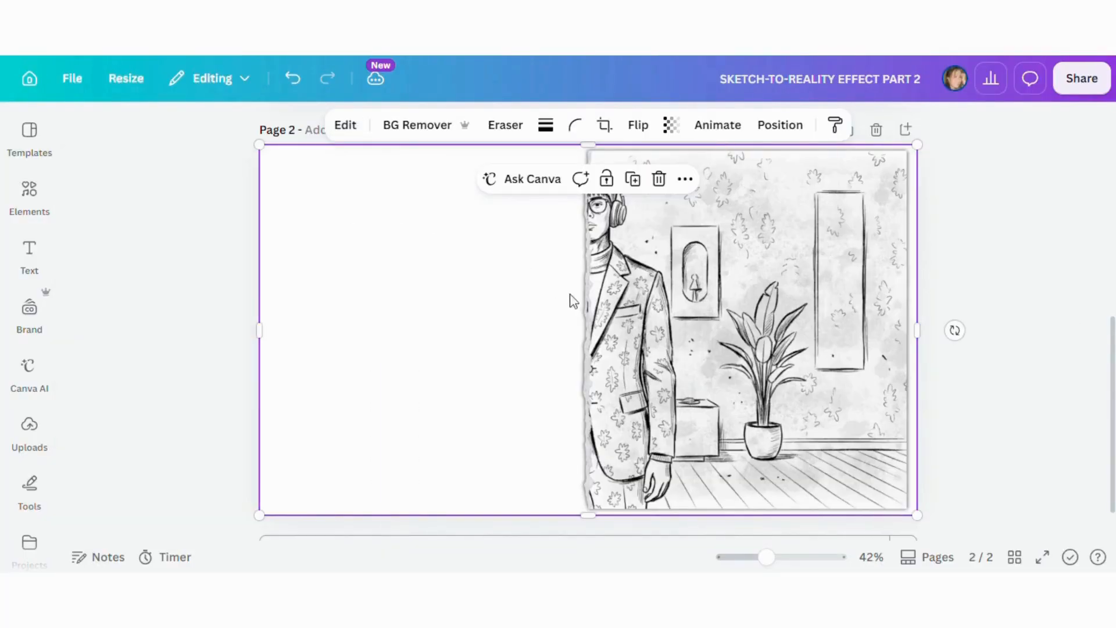
pyautogui.click(1053, 347)
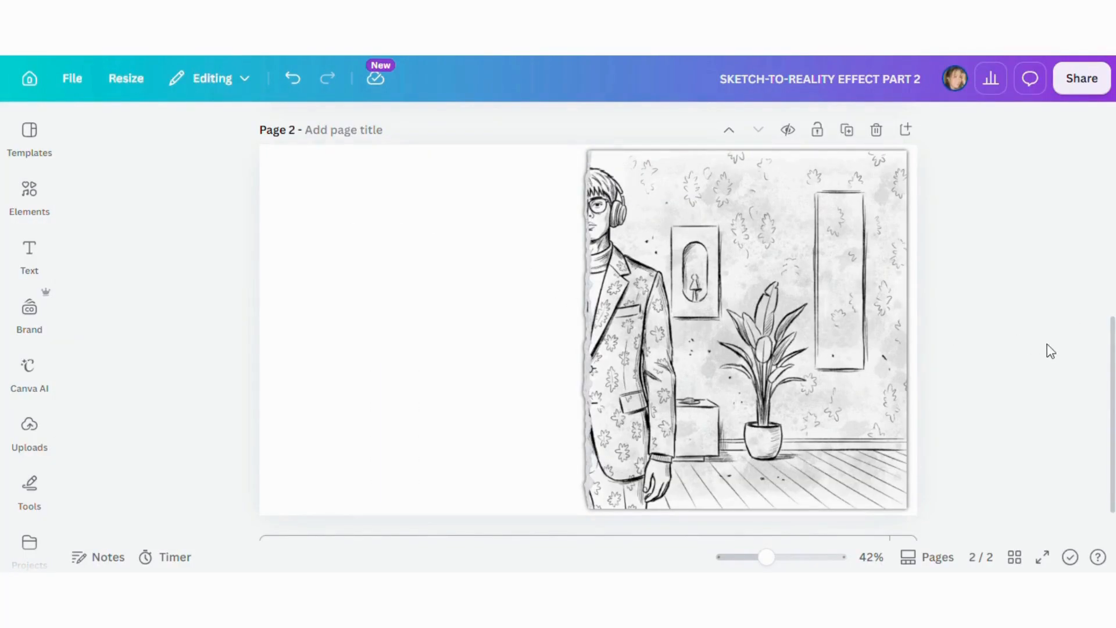
# Add the uploaded photo of the man in the green suit to page 2.
pyautogui.click(32, 439)
pyautogui.click(134, 409)
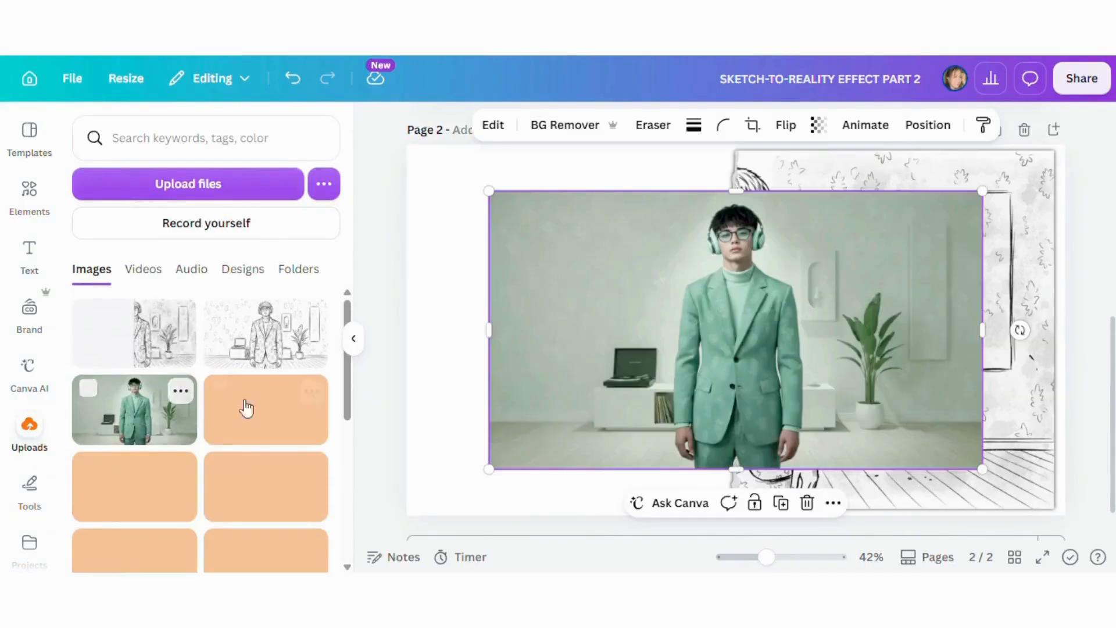
# Align the green-suit photo to the page's top-left corner, enlarge it to fill page 2, and send it to the back.
pyautogui.click(354, 340)
pyautogui.click(785, 129)
pyautogui.click(131, 383)
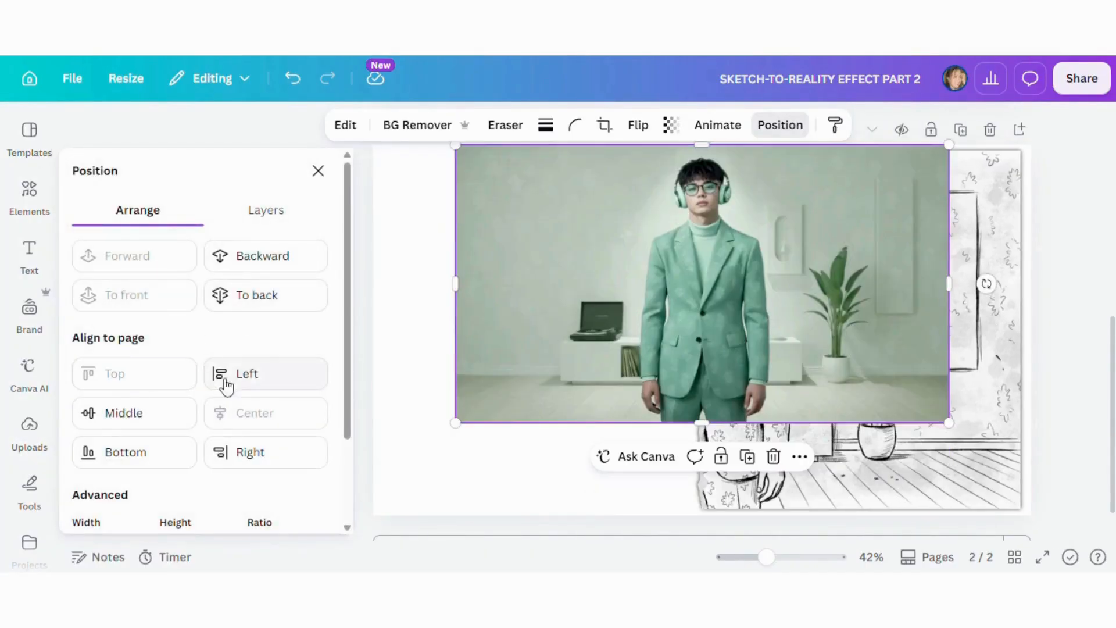
pyautogui.click(225, 381)
pyautogui.moveTo(865, 424); pyautogui.dragTo(1014, 547)
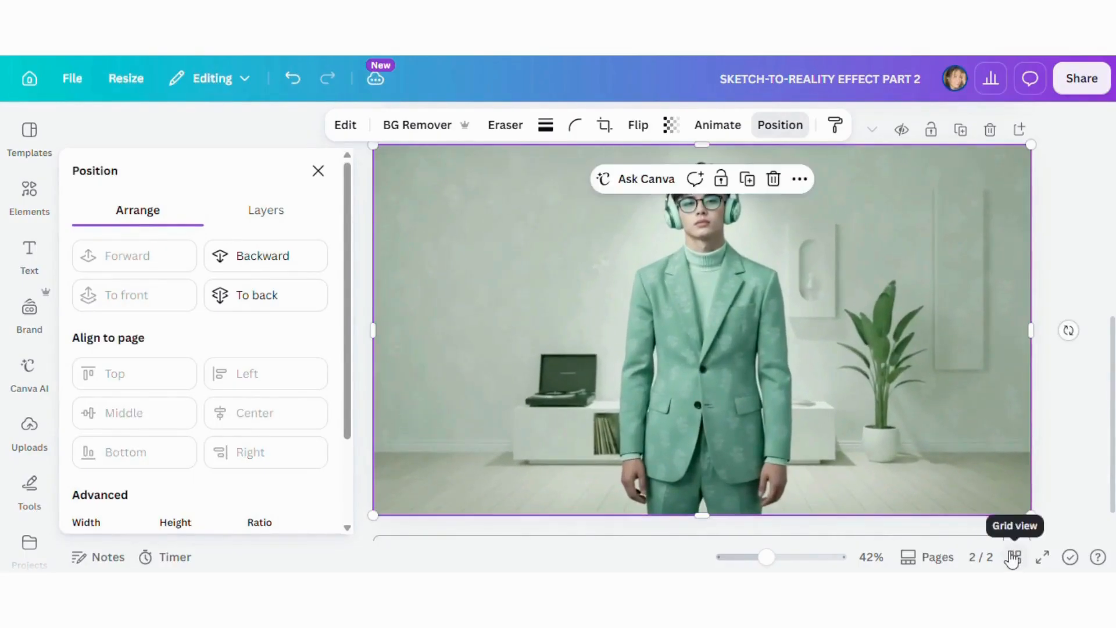
pyautogui.click(241, 297)
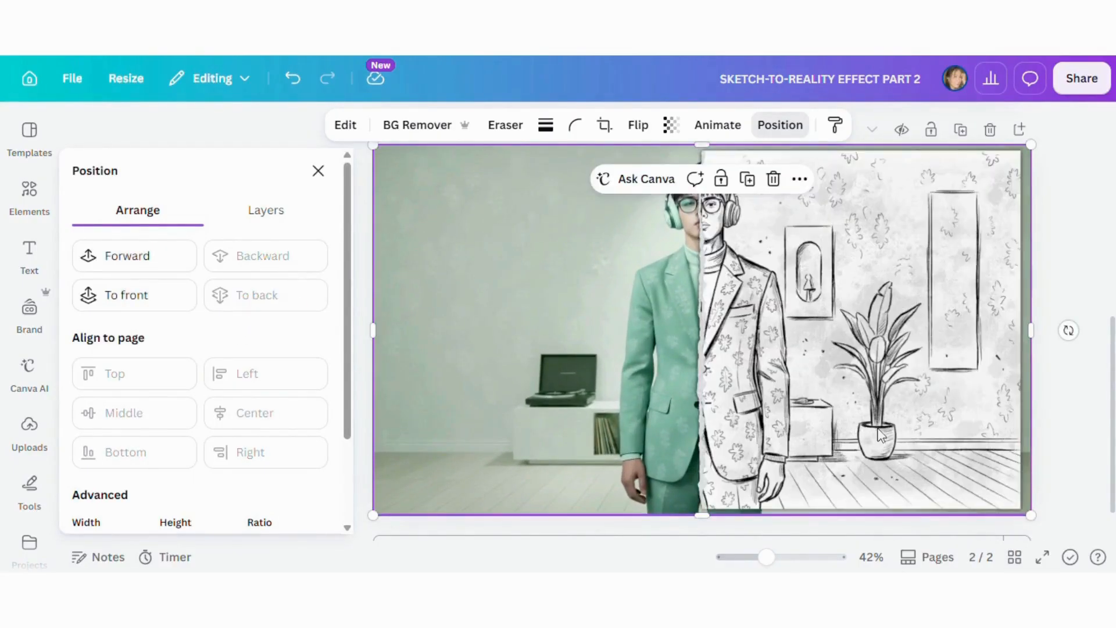
# Enlarge the half-sketch slightly past the page edges and reposition it over the photo, keeping its transparency at 100.
pyautogui.moveTo(1031, 147); pyautogui.dragTo(1040, 138)
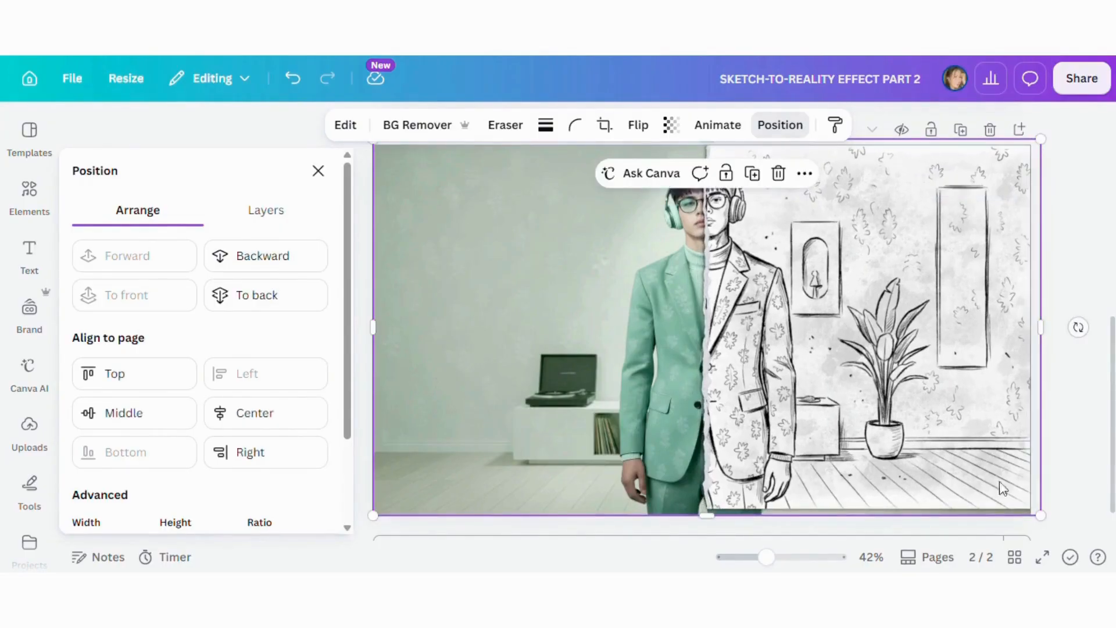
pyautogui.moveTo(1040, 516); pyautogui.dragTo(1052, 523)
pyautogui.moveTo(966, 420); pyautogui.dragTo(956, 419)
pyautogui.click(670, 125)
pyautogui.moveTo(710, 201)
pyautogui.mouseDown()
pyautogui.moveTo(649, 202)
pyautogui.moveTo(710, 203)
pyautogui.mouseUp()
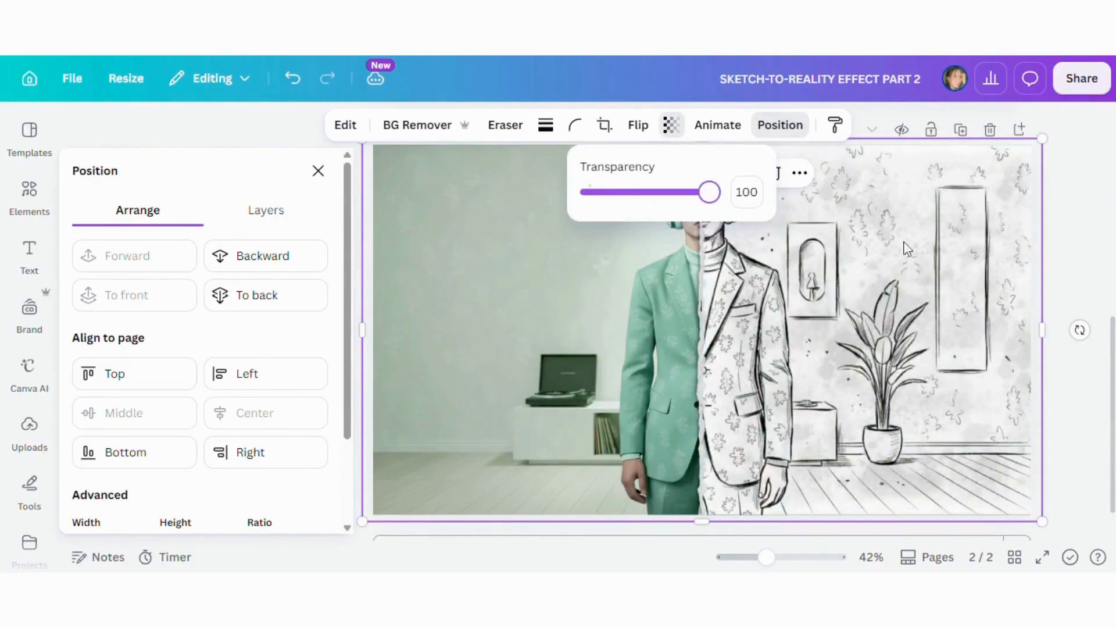
pyautogui.click(1106, 289)
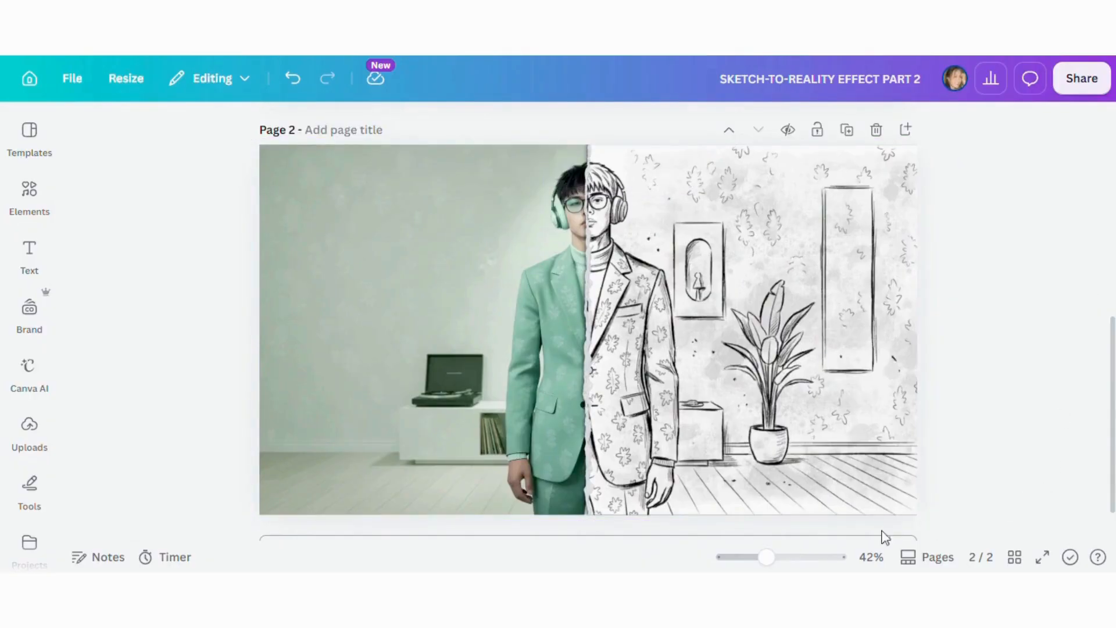
pyautogui.scroll(8, 692, 328)
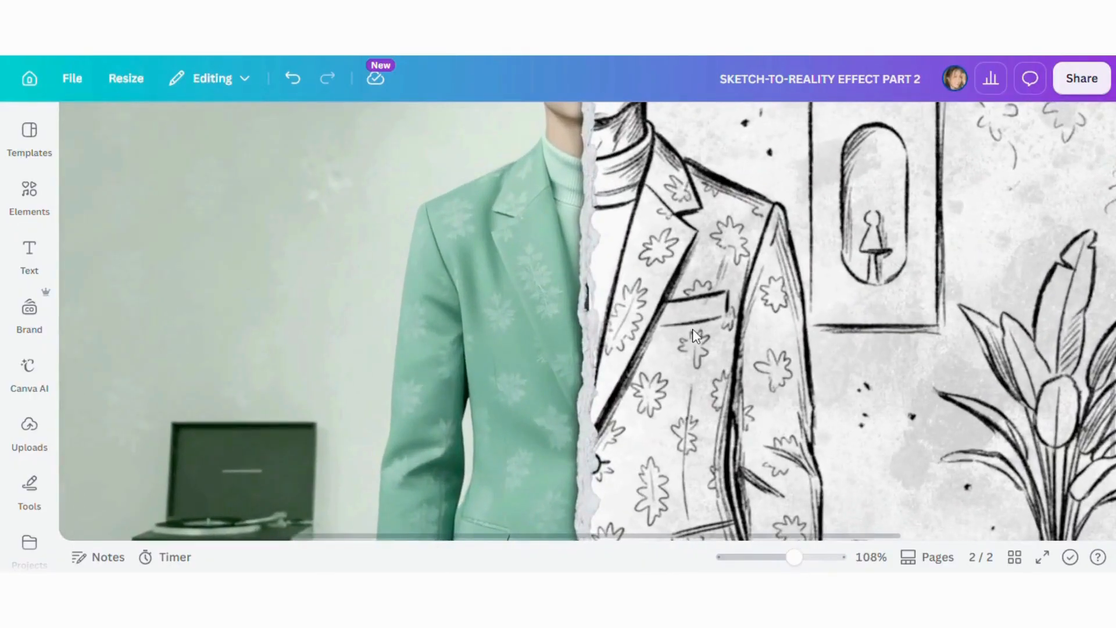
pyautogui.scroll(5, 692, 328)
pyautogui.scroll(-7, 696, 335)
pyautogui.moveTo(794, 556); pyautogui.dragTo(763, 555)
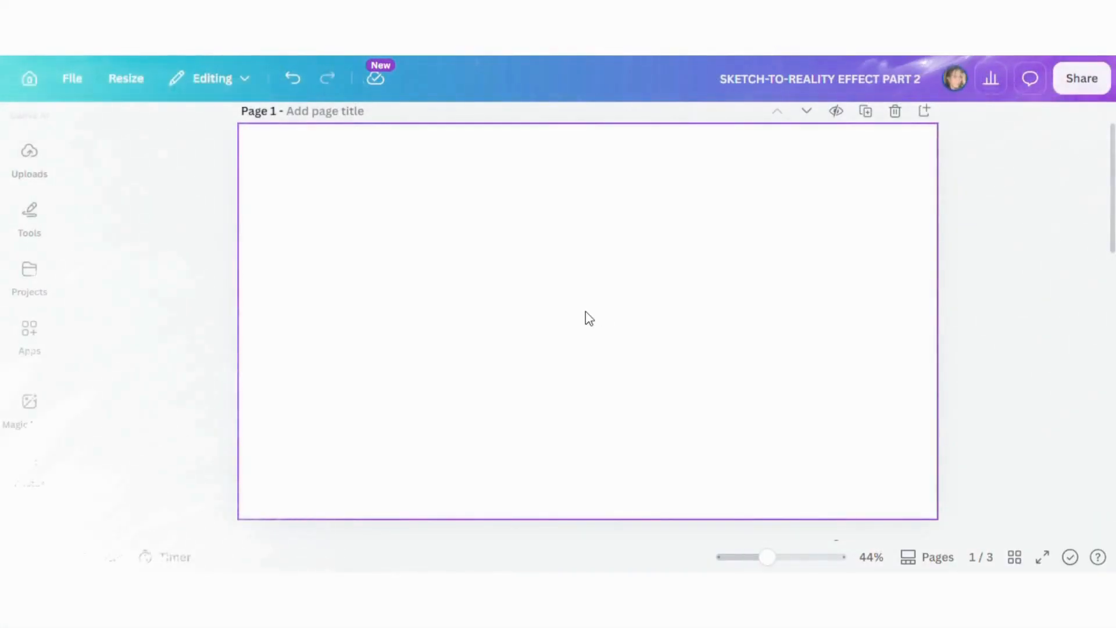
# Add the uploaded photo of the woman in the pink coat to page 1, align it top-left, and enlarge it to 1920 × 1080 px.
pyautogui.click(35, 178)
pyautogui.click(131, 336)
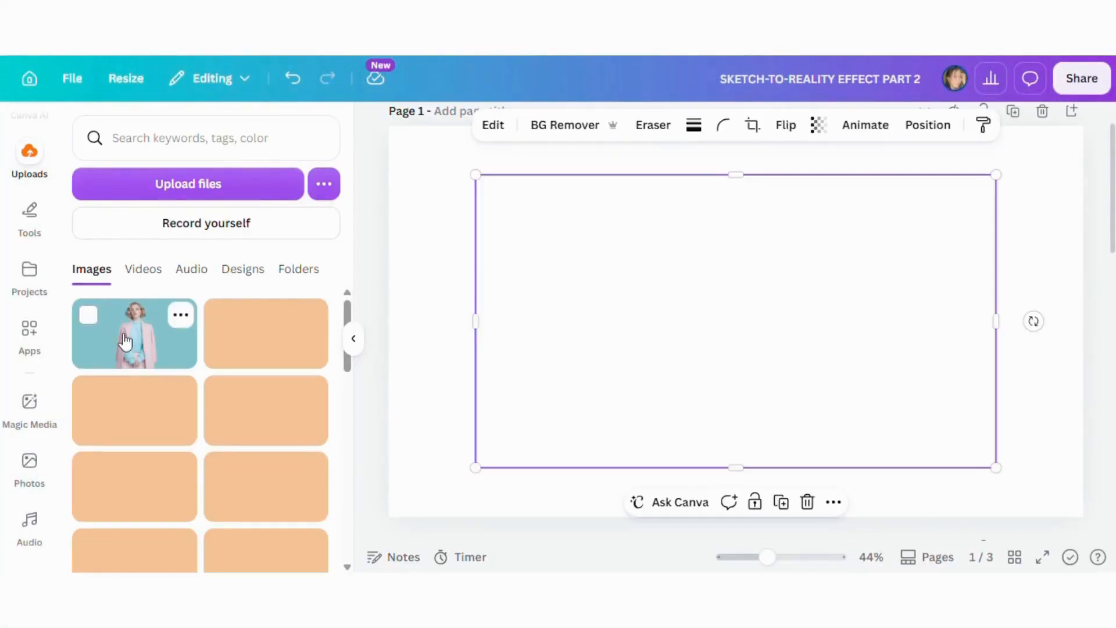
pyautogui.click(966, 126)
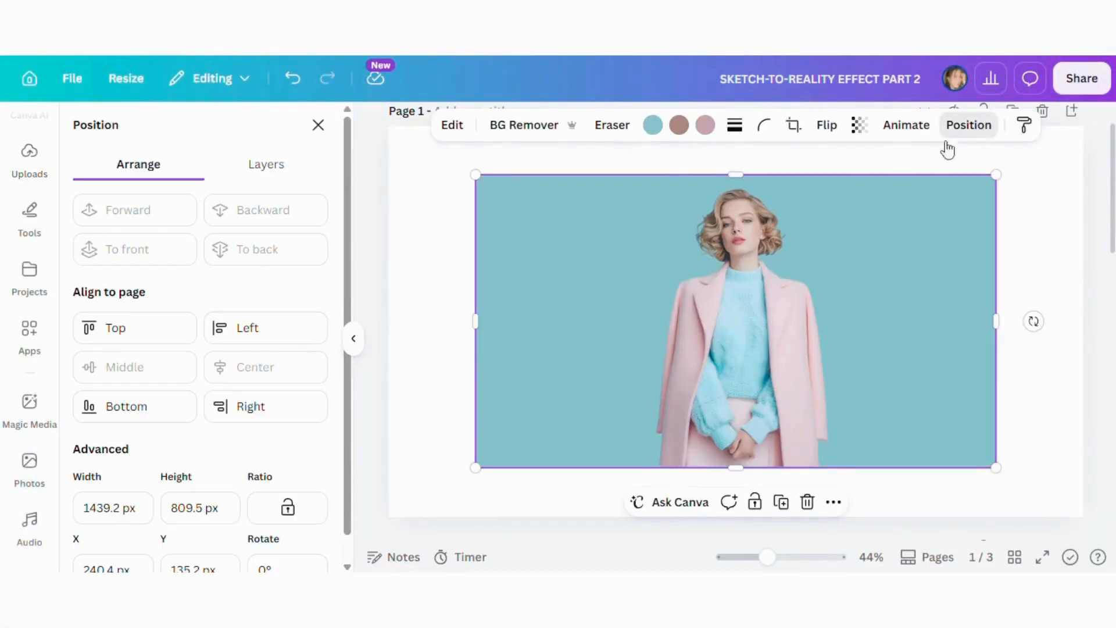
pyautogui.click(158, 327)
pyautogui.click(235, 329)
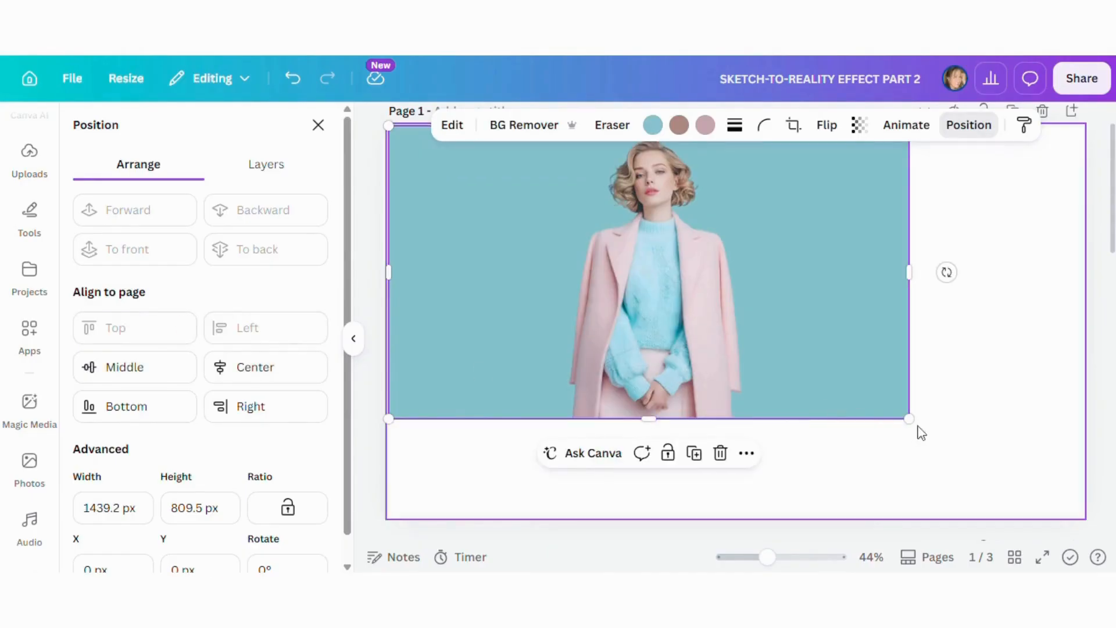
pyautogui.moveTo(908, 418); pyautogui.dragTo(1082, 516)
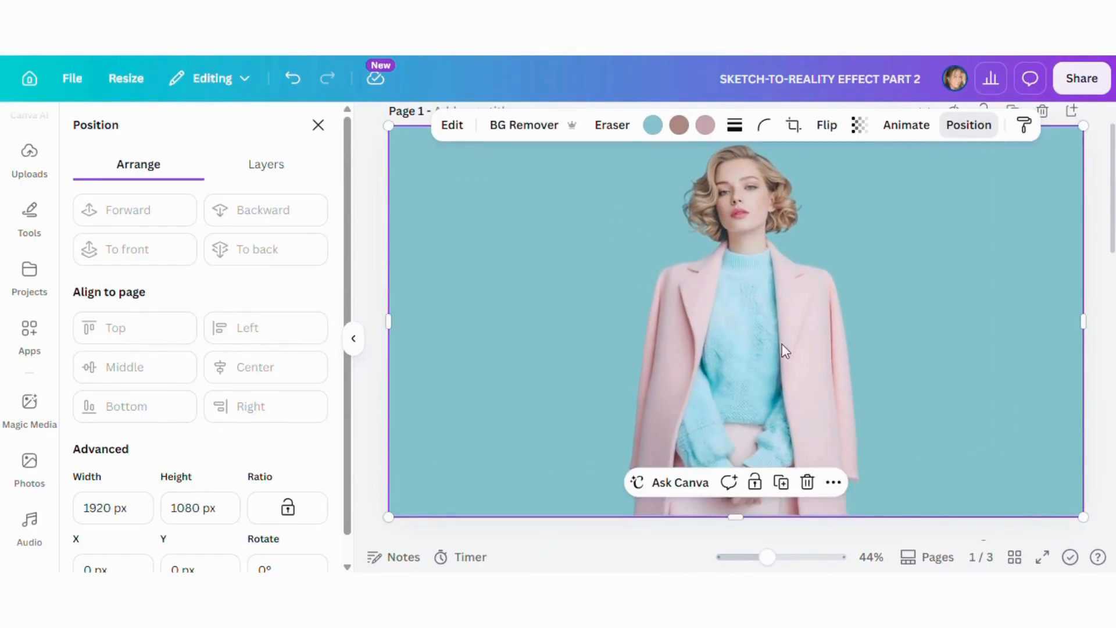
# Separate the woman from the teal background of the photo with Magic Grab.
pyautogui.click(448, 123)
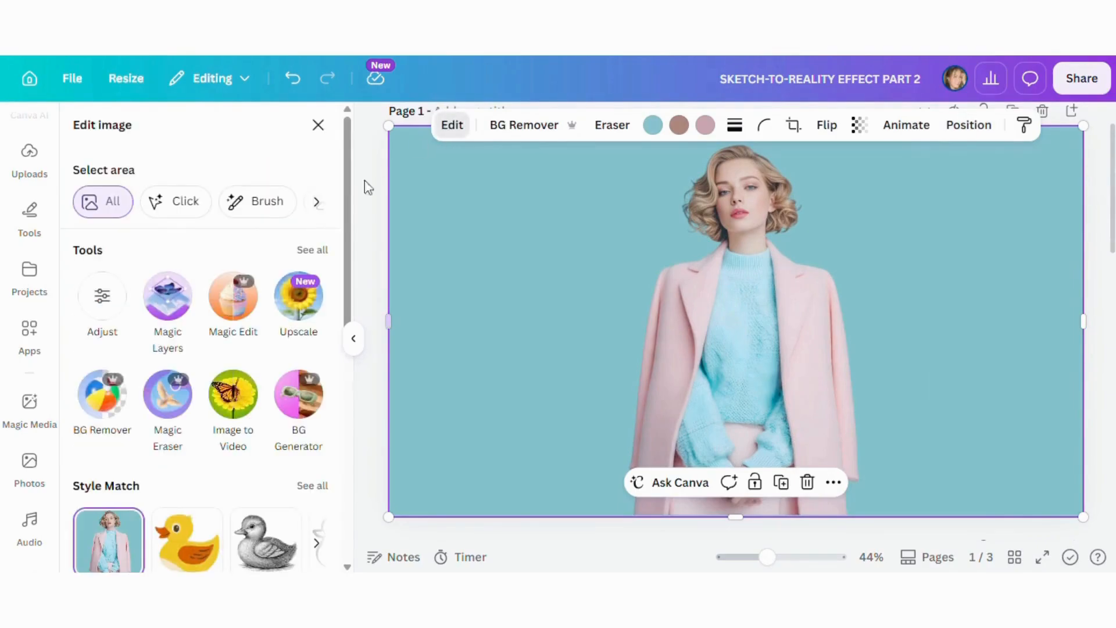
pyautogui.click(312, 251)
pyautogui.scroll(-1, 312, 266)
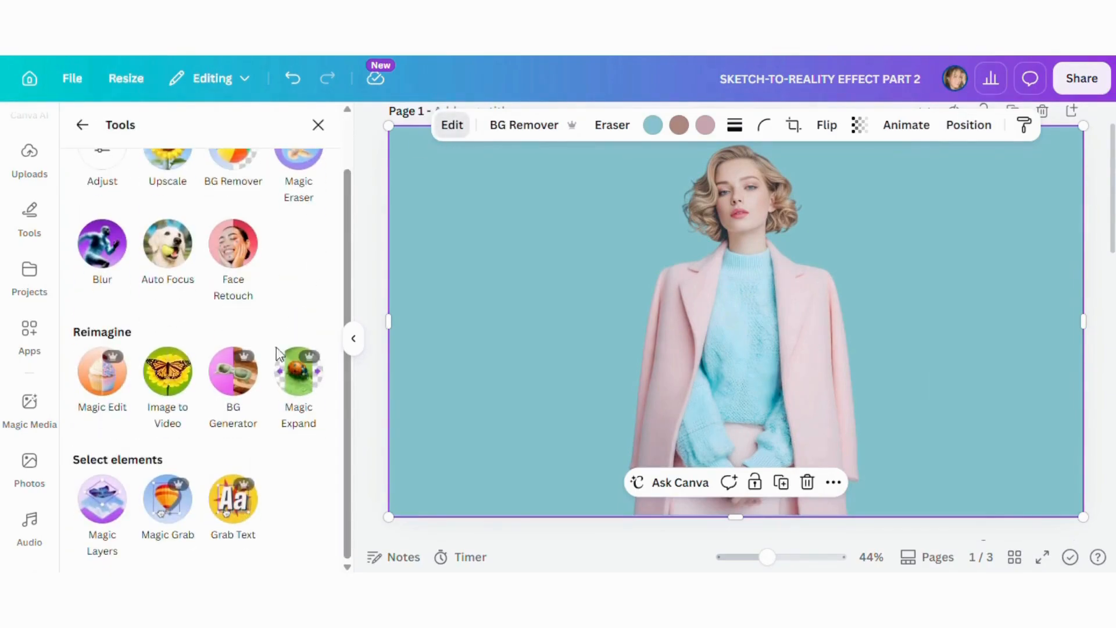
pyautogui.click(167, 507)
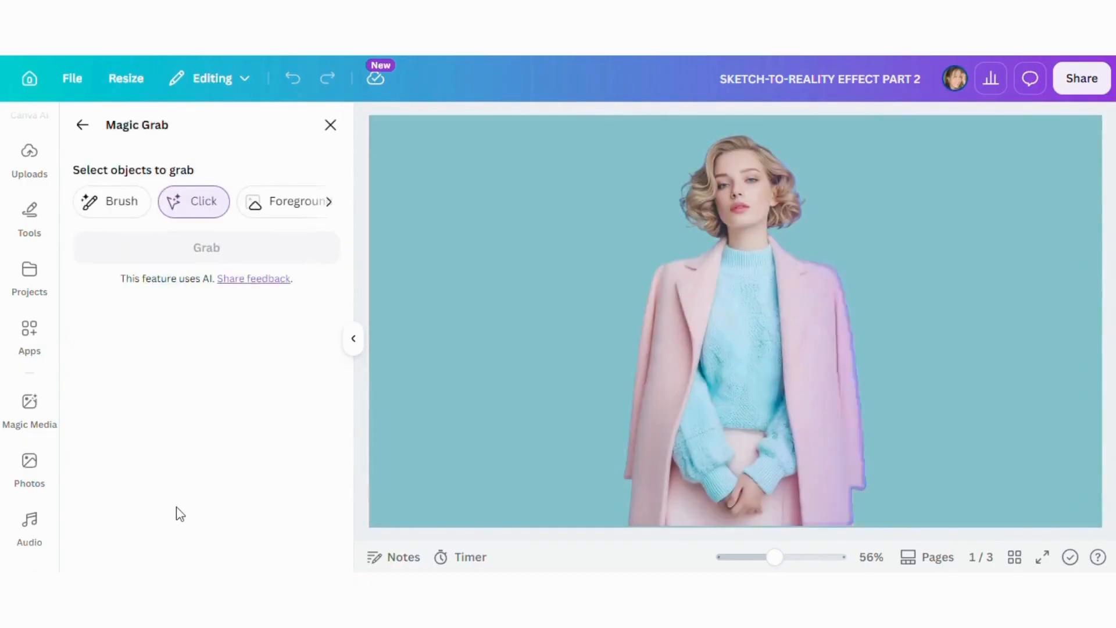
pyautogui.click(721, 409)
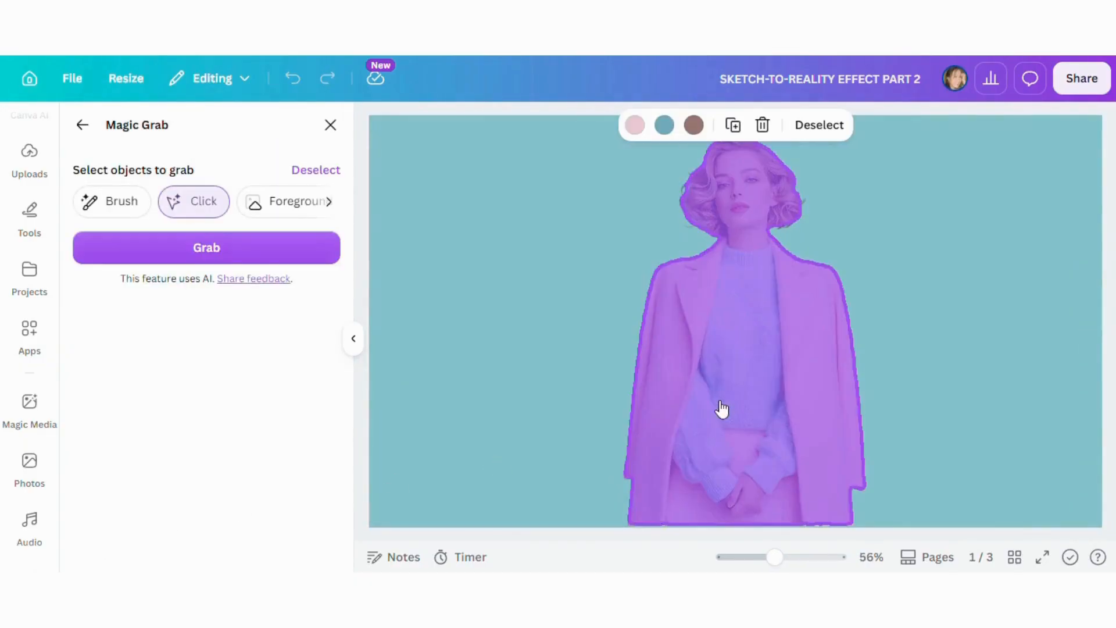
pyautogui.click(271, 256)
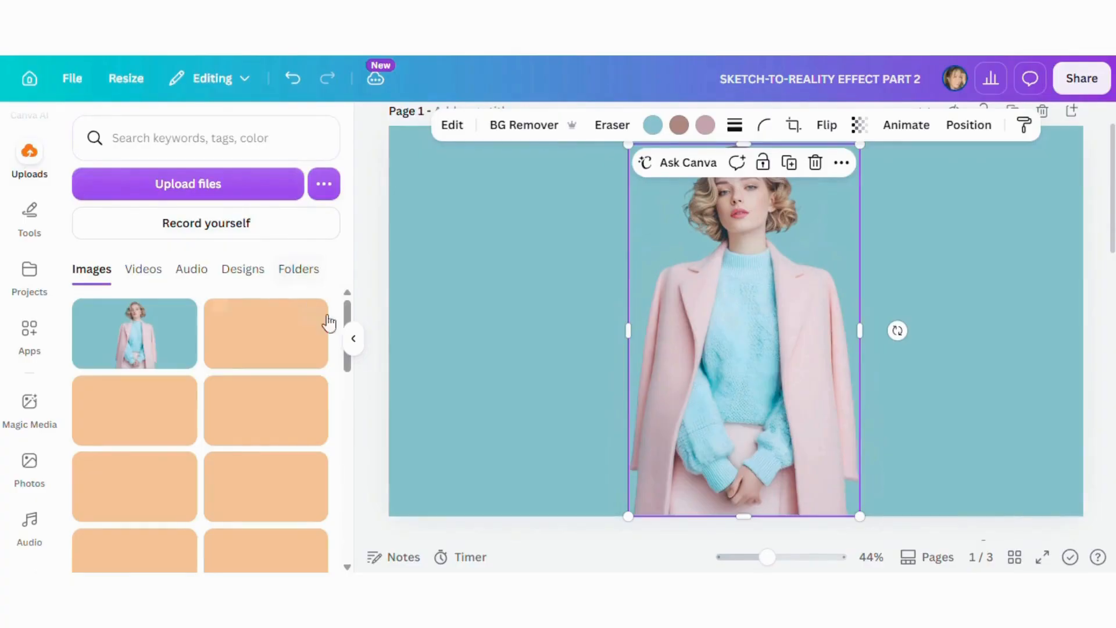
# Duplicate the grabbed woman and place the copy beside the original, partly overlapping its right side.
pyautogui.click(353, 338)
pyautogui.click(1031, 246)
pyautogui.click(588, 342)
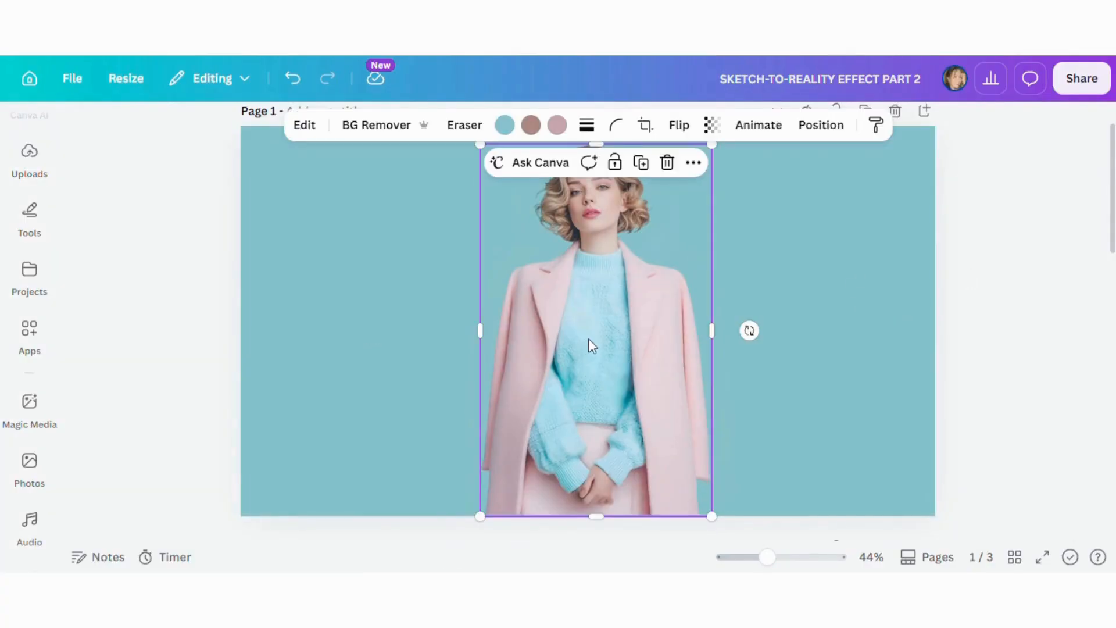
pyautogui.moveTo(618, 182); pyautogui.dragTo(745, 272)
pyautogui.click(1001, 306)
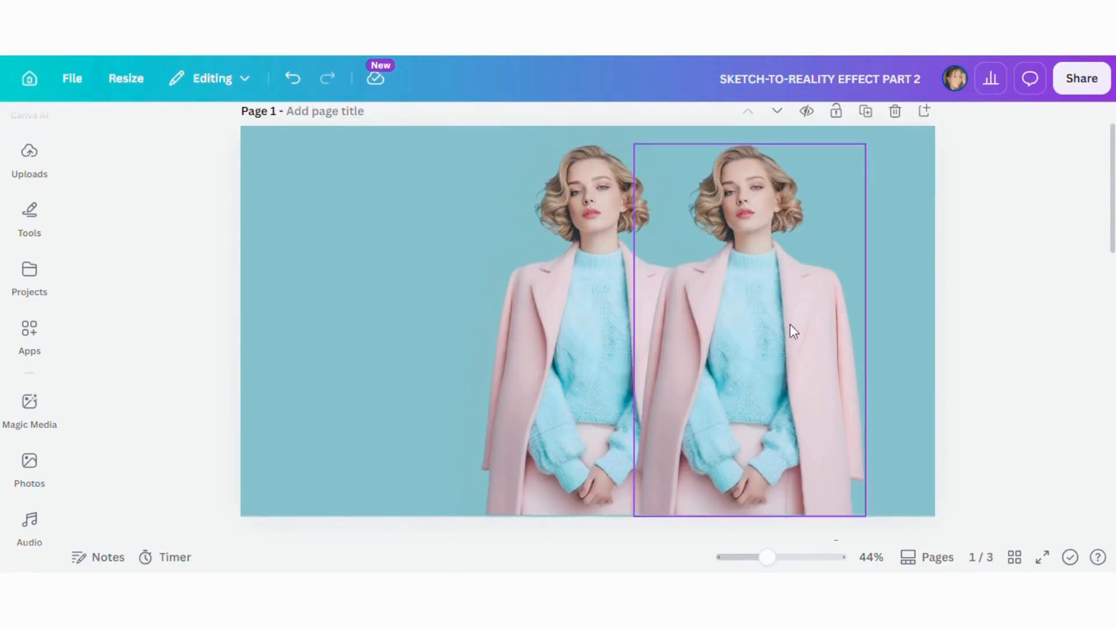
# Find the Sketchify app and open it for the duplicated cutout of the woman.
pyautogui.click(762, 329)
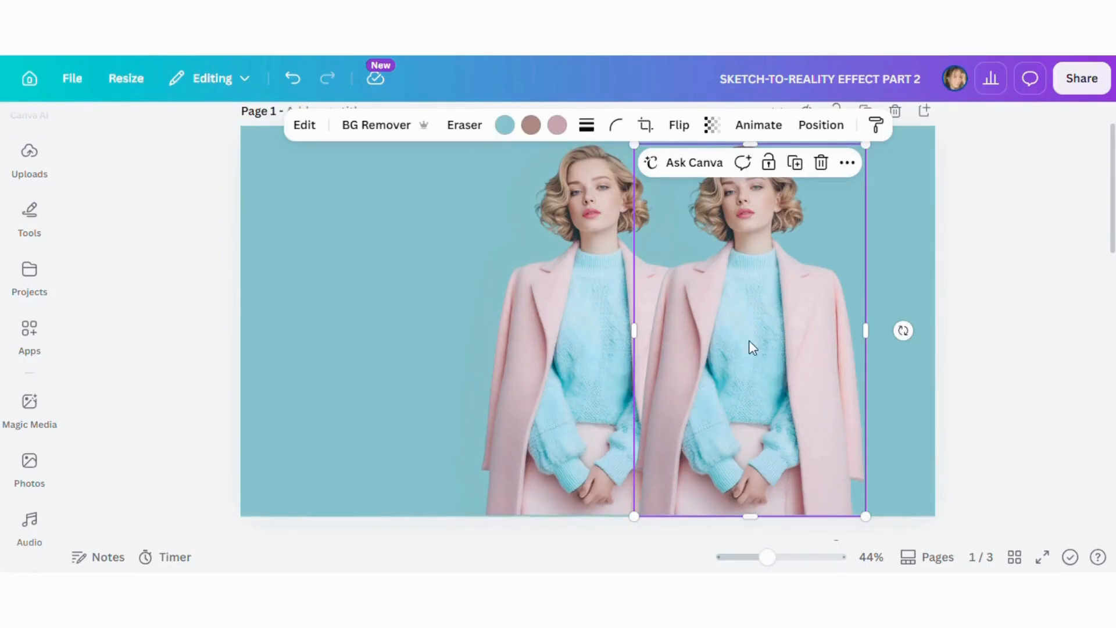
pyautogui.click(304, 125)
pyautogui.scroll(-3, 260, 182)
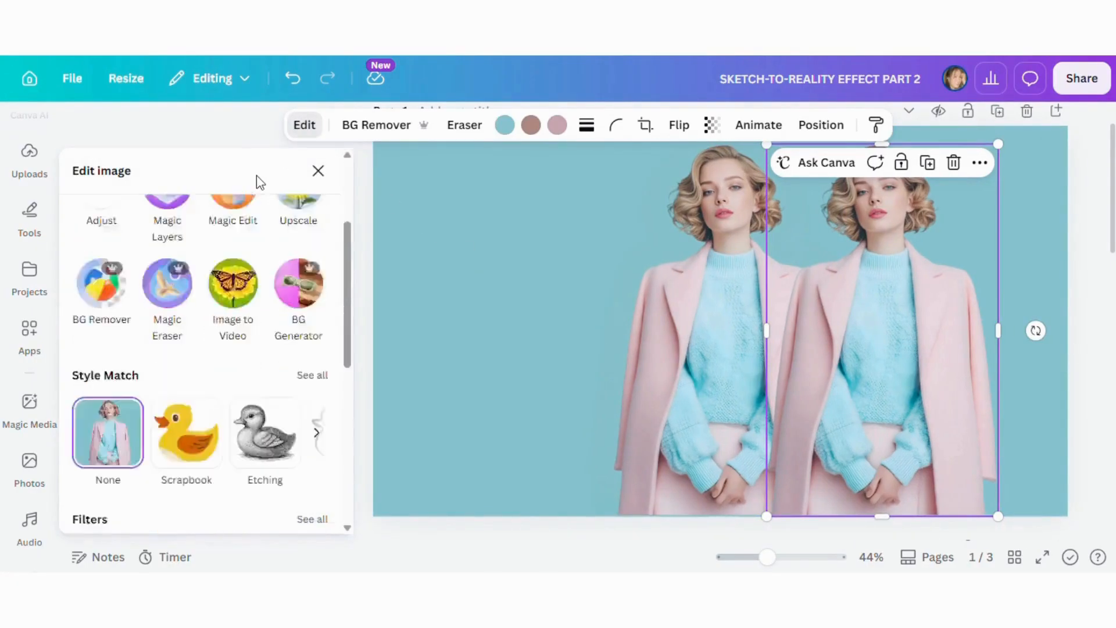
pyautogui.scroll(-3, 257, 177)
pyautogui.click(306, 266)
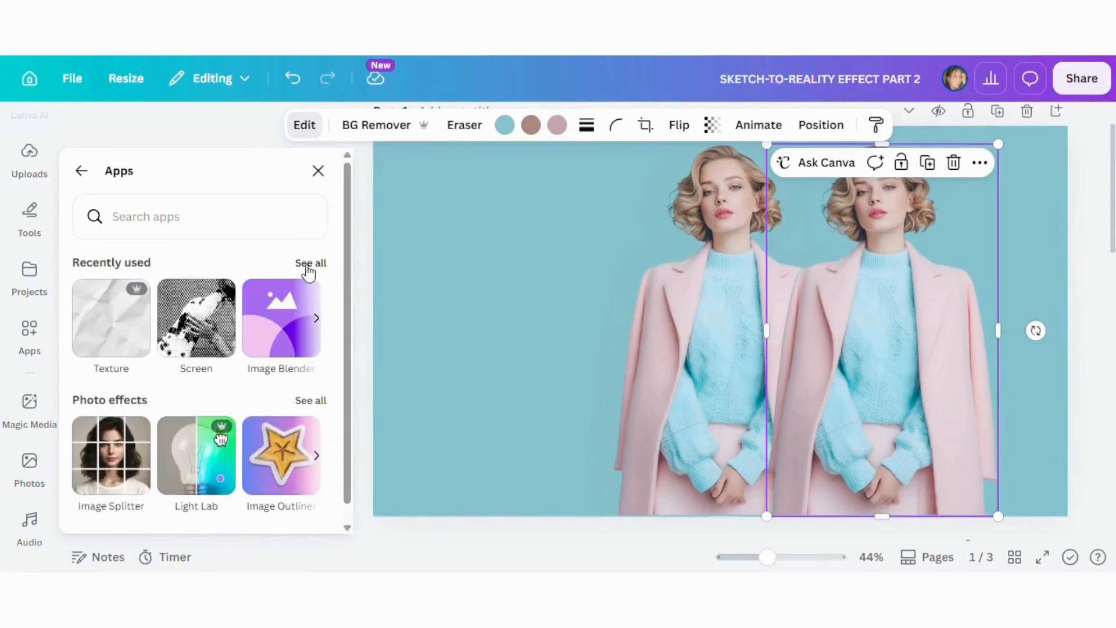
pyautogui.click(246, 211)
pyautogui.write('SKETCHIFY')
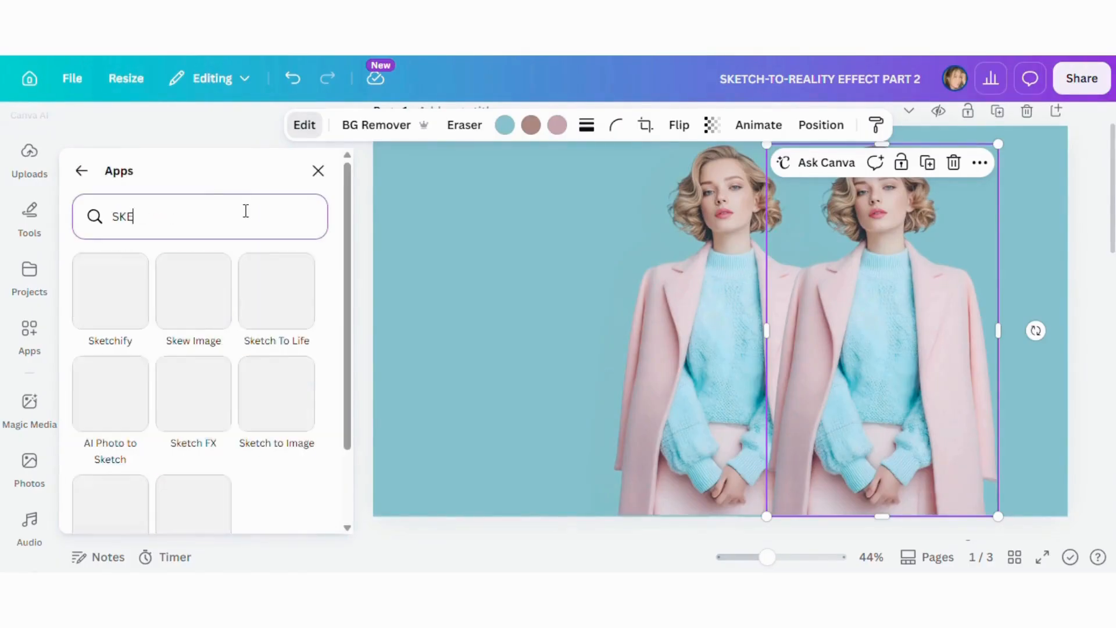
pyautogui.click(137, 311)
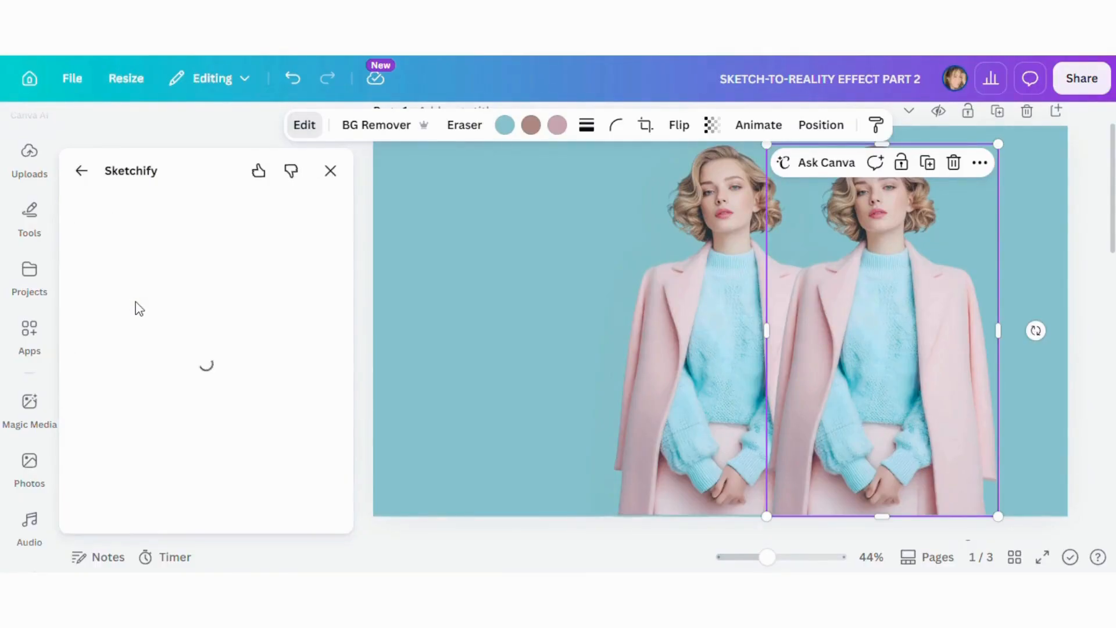
# Generate a sketch of the cutout with Sketchify in the Paper style.
pyautogui.scroll(-3, 141, 300)
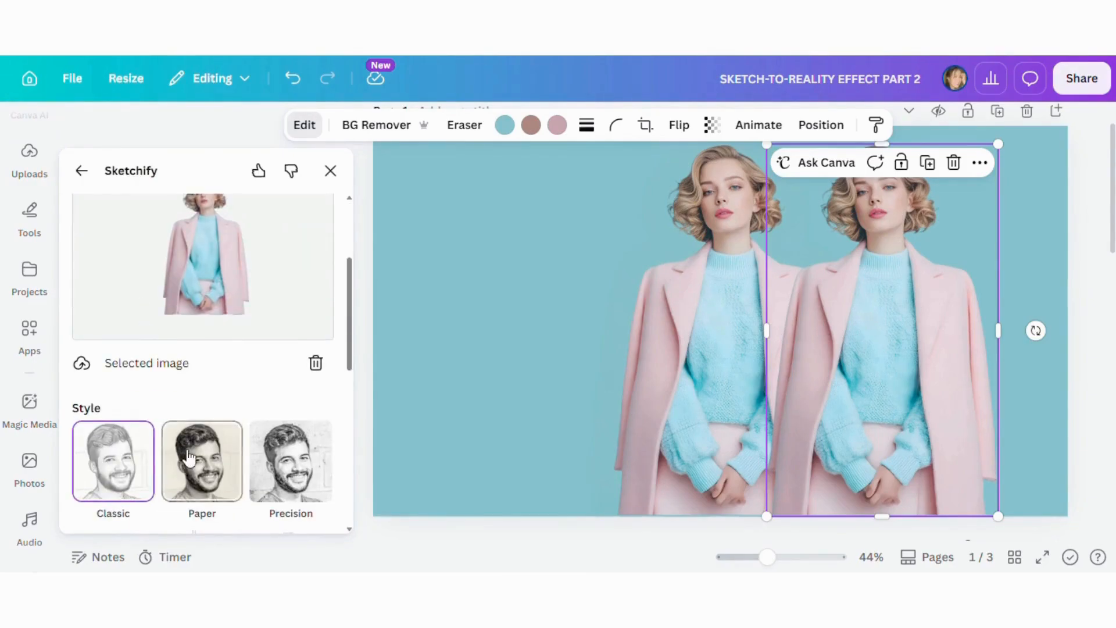
pyautogui.click(214, 485)
pyautogui.scroll(-4, 213, 486)
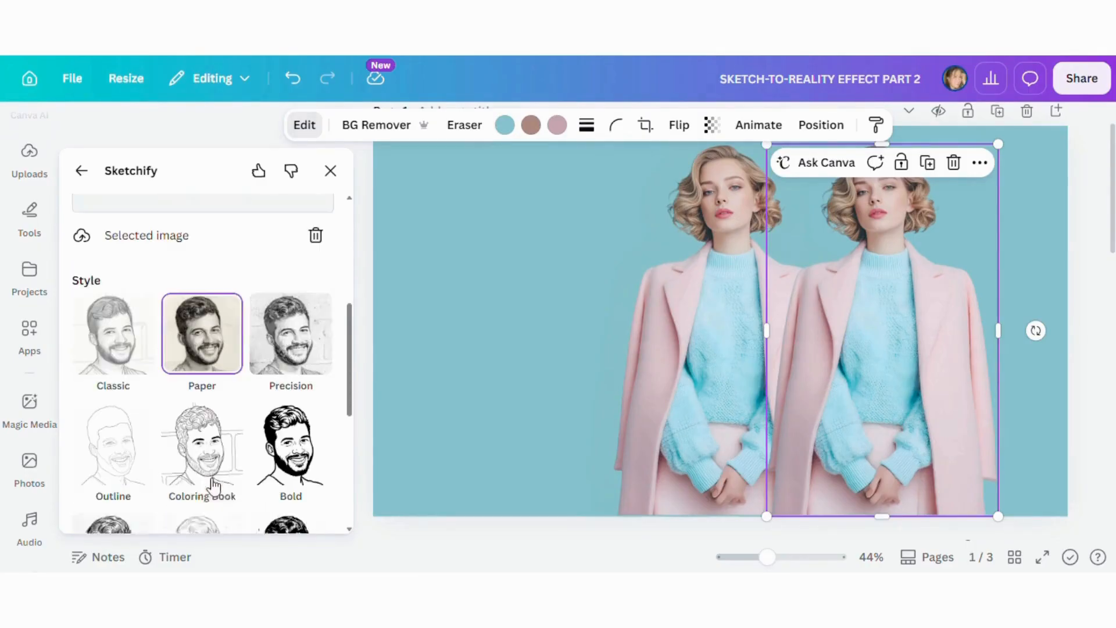
pyautogui.scroll(-4, 214, 485)
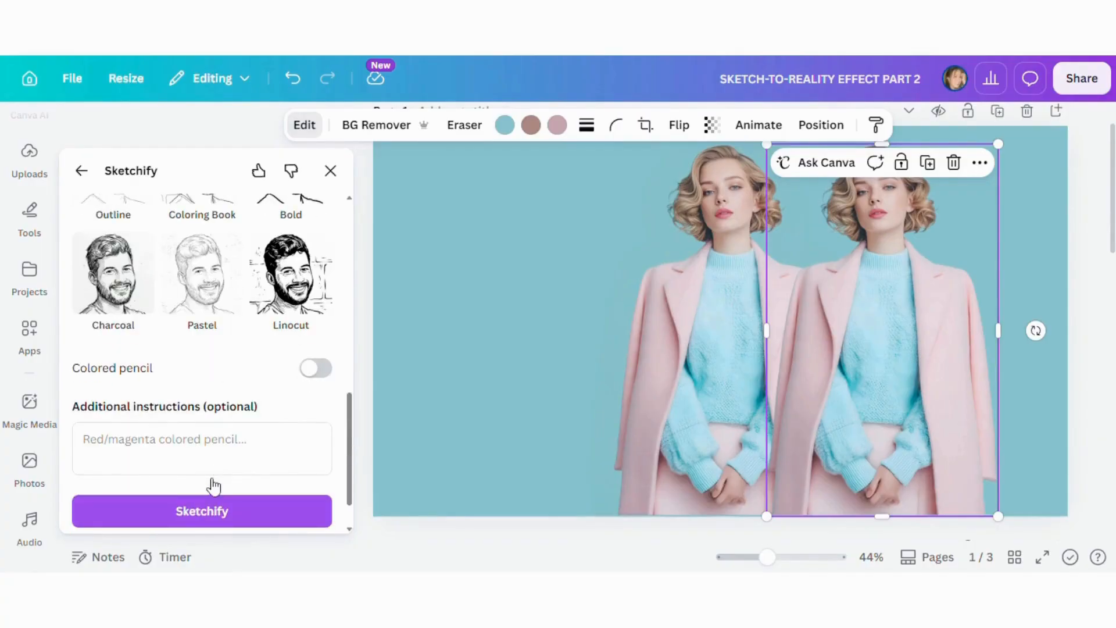
pyautogui.click(222, 471)
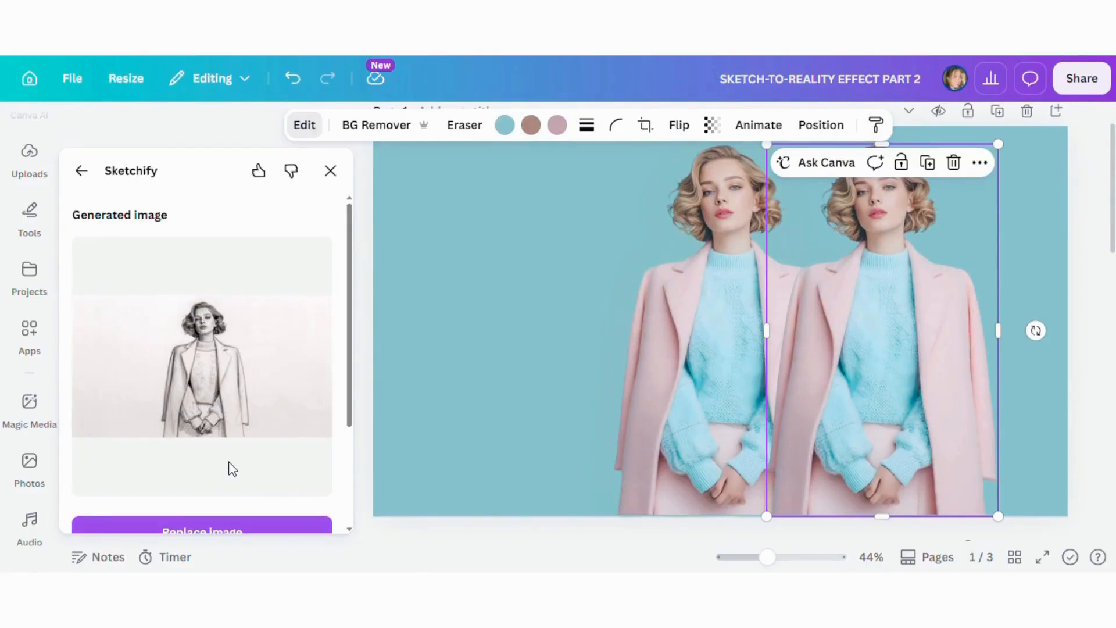
# Add the generated sketch to the design as a separate image and leave Sketchify.
pyautogui.scroll(-3, 233, 469)
pyautogui.scroll(2, 257, 441)
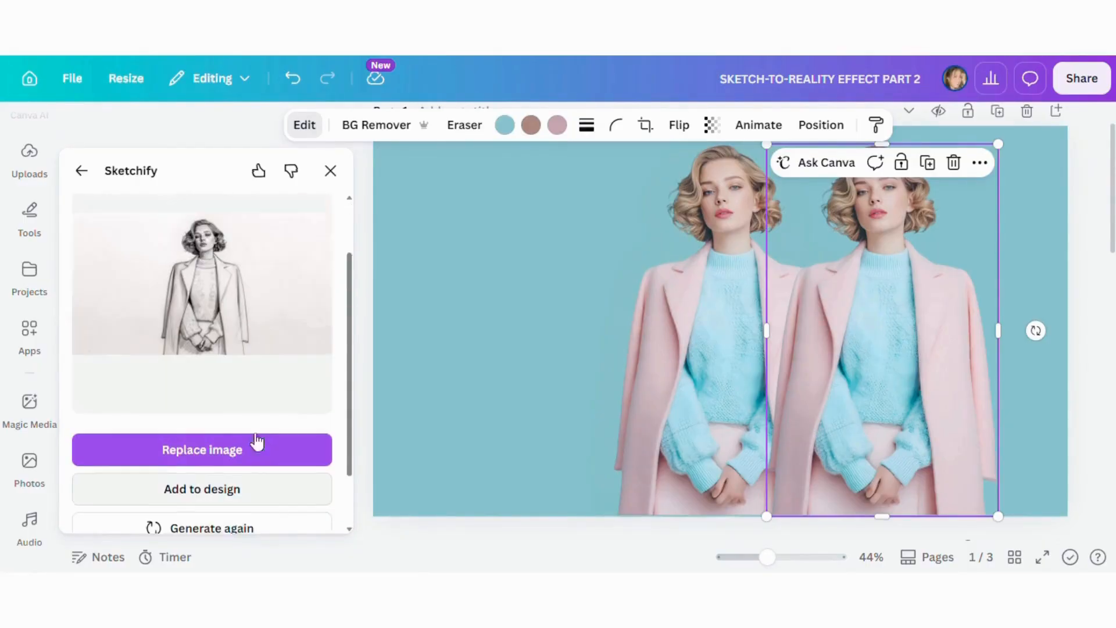
pyautogui.scroll(-2, 257, 442)
pyautogui.click(278, 434)
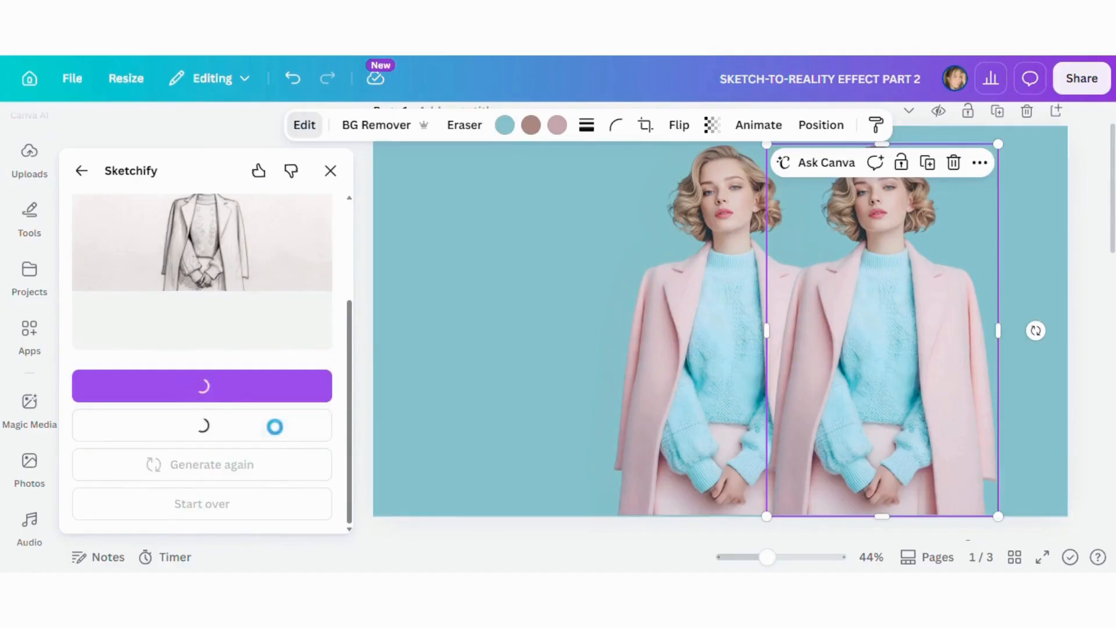
pyautogui.click(332, 171)
# Align the sketch to page 1's top-left corner and enlarge it to cover the page, extending slightly past the right edge.
pyautogui.click(795, 123)
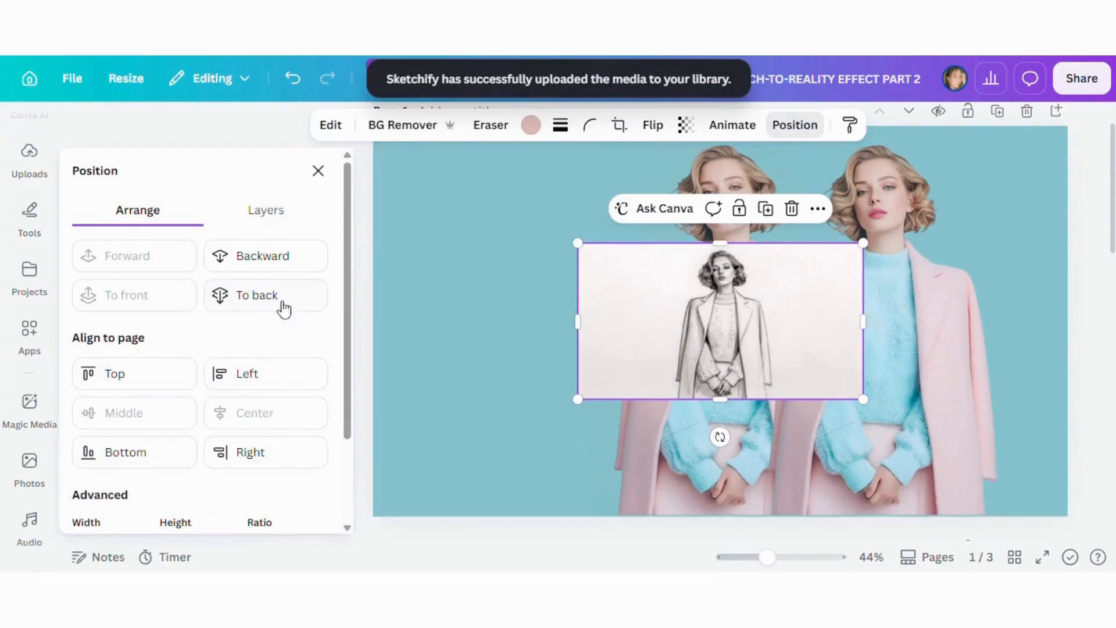
pyautogui.click(134, 373)
pyautogui.click(266, 373)
pyautogui.moveTo(659, 281)
pyautogui.mouseDown()
pyautogui.moveTo(1006, 470)
pyautogui.moveTo(1068, 519)
pyautogui.mouseUp()
pyautogui.moveTo(899, 433); pyautogui.dragTo(901, 440)
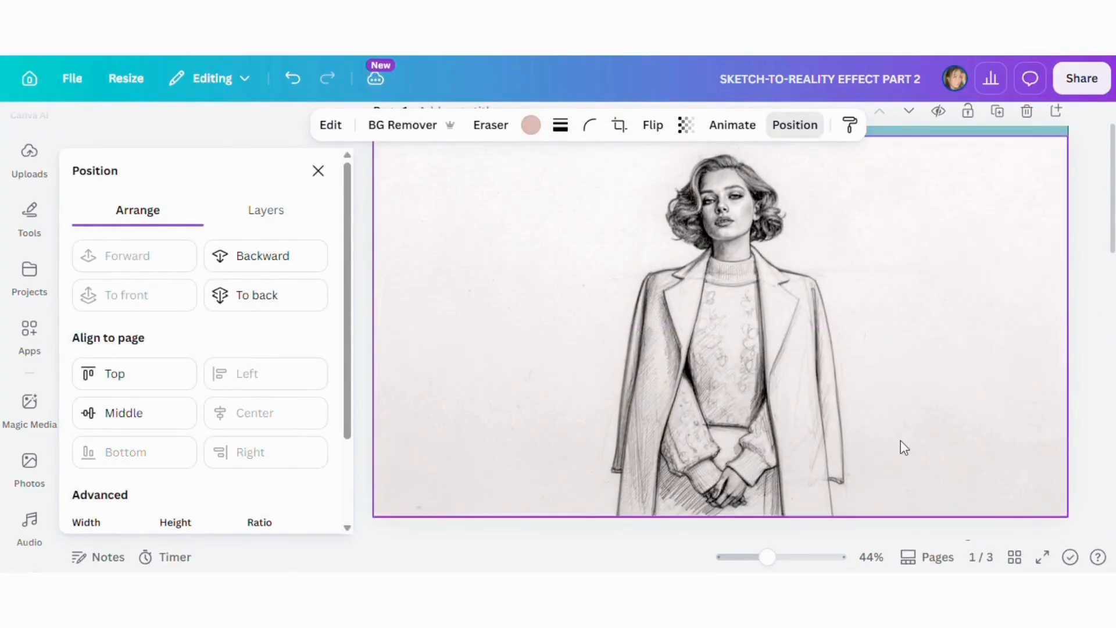
pyautogui.scroll(1, 906, 418)
pyautogui.moveTo(1067, 185); pyautogui.dragTo(1086, 179)
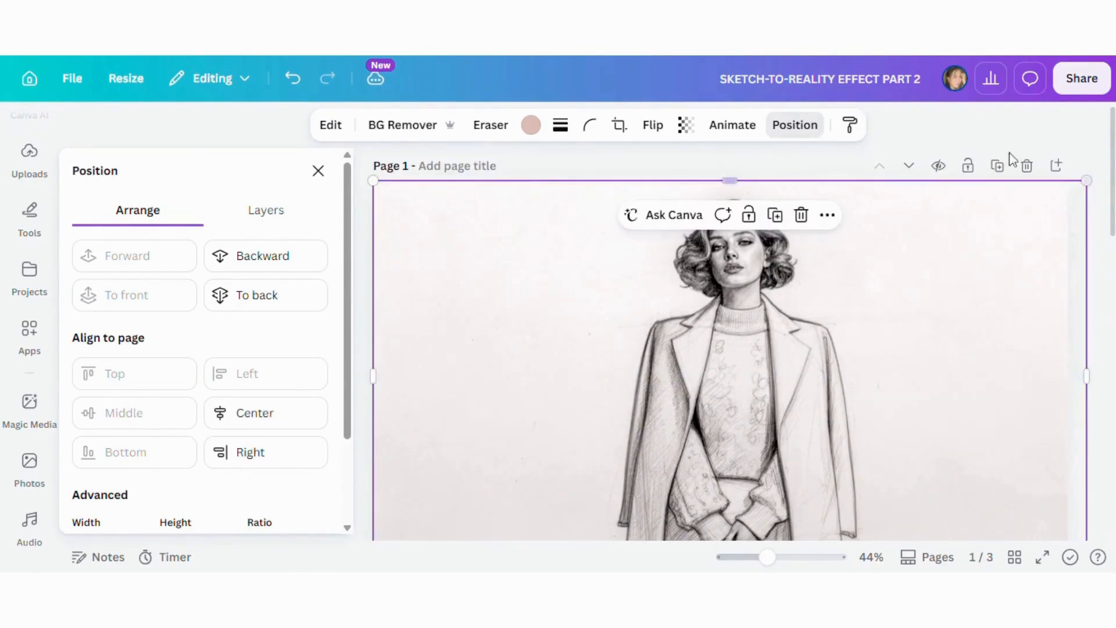
# Remove the background from the sketch of the woman.
pyautogui.click(405, 123)
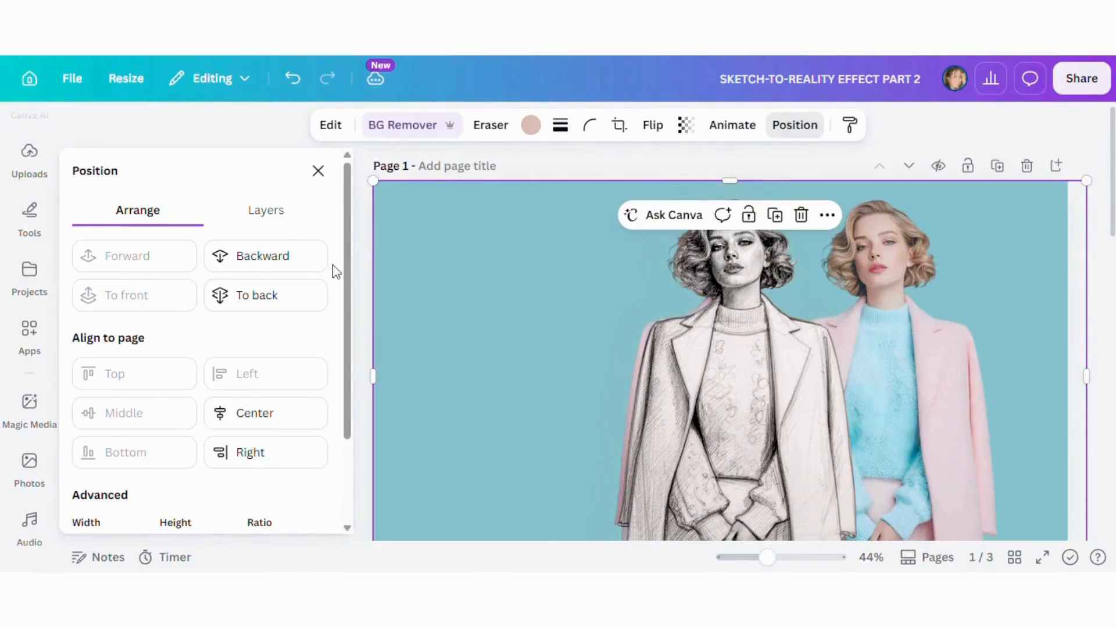
pyautogui.click(318, 171)
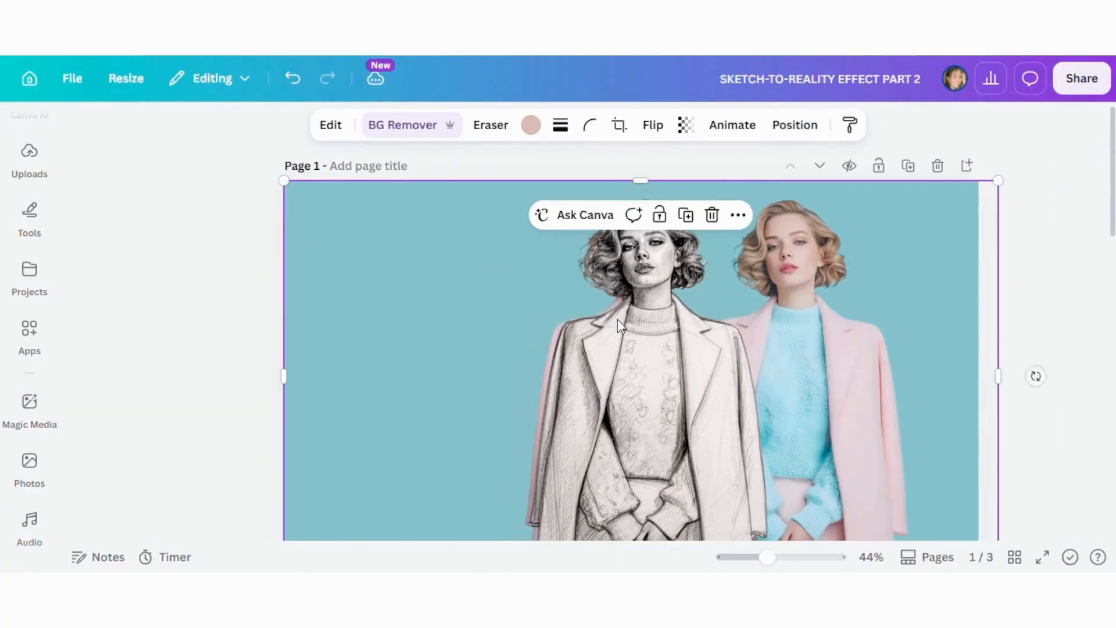
# Centre the sketch on page 1 and crop its right side to the page's right edge.
pyautogui.moveTo(647, 397)
pyautogui.mouseDown()
pyautogui.moveTo(649, 428)
pyautogui.moveTo(634, 378)
pyautogui.mouseUp()
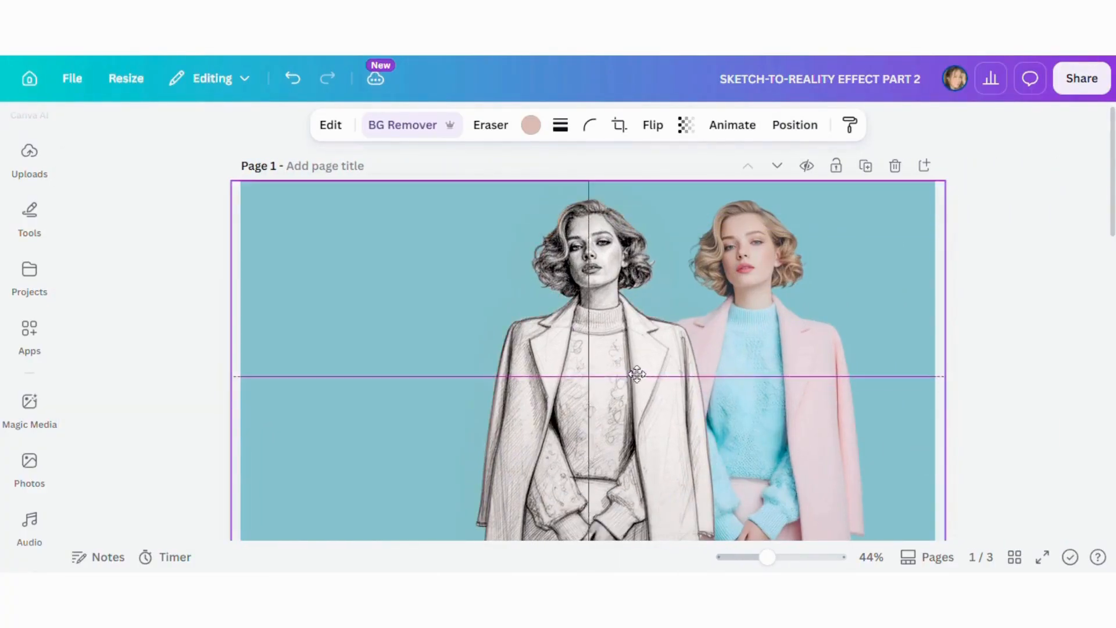
pyautogui.click(686, 125)
pyautogui.moveTo(726, 191)
pyautogui.mouseDown()
pyautogui.moveTo(601, 191)
pyautogui.moveTo(732, 193)
pyautogui.mouseUp()
pyautogui.click(1049, 316)
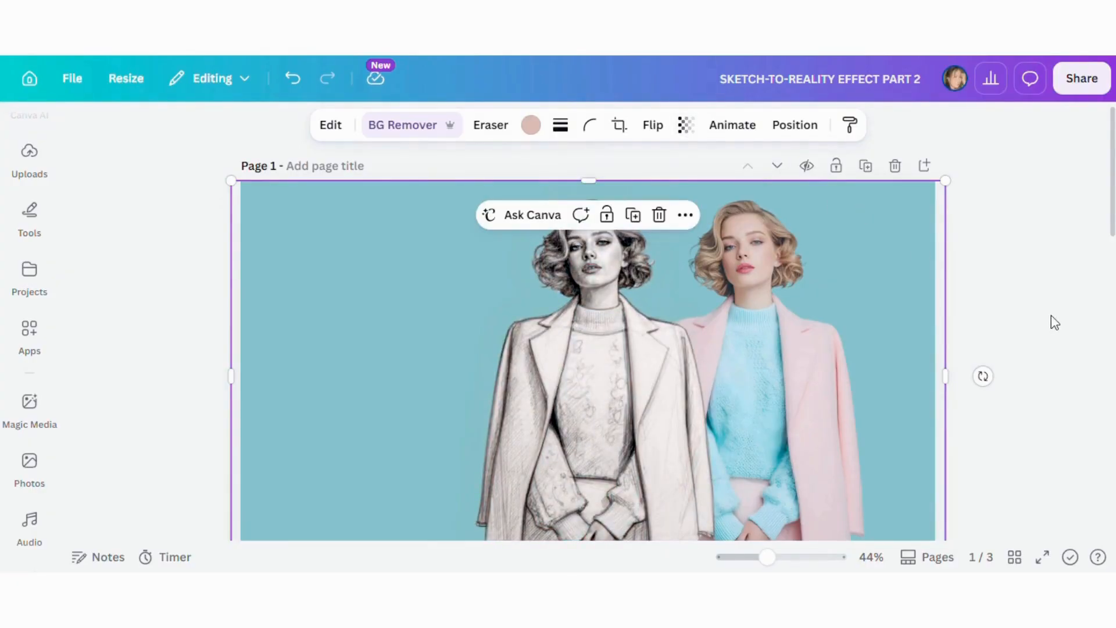
pyautogui.moveTo(946, 377); pyautogui.dragTo(935, 378)
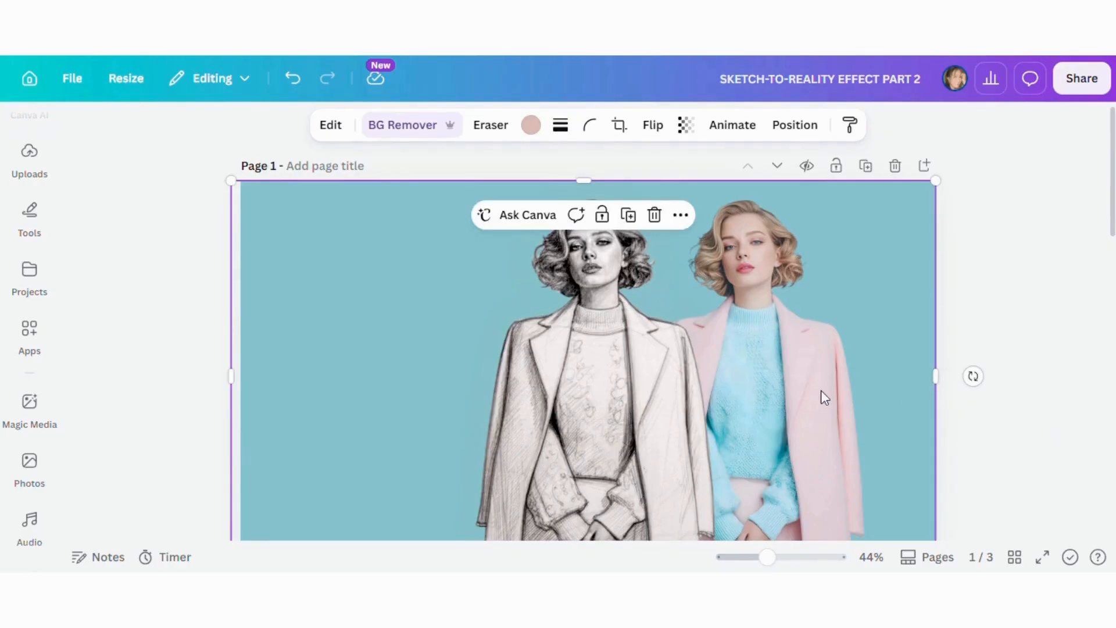
# Delete the offset colour cutout of the woman, leaving the sketch selected over the original photo.
pyautogui.click(793, 127)
pyautogui.click(264, 220)
pyautogui.click(244, 385)
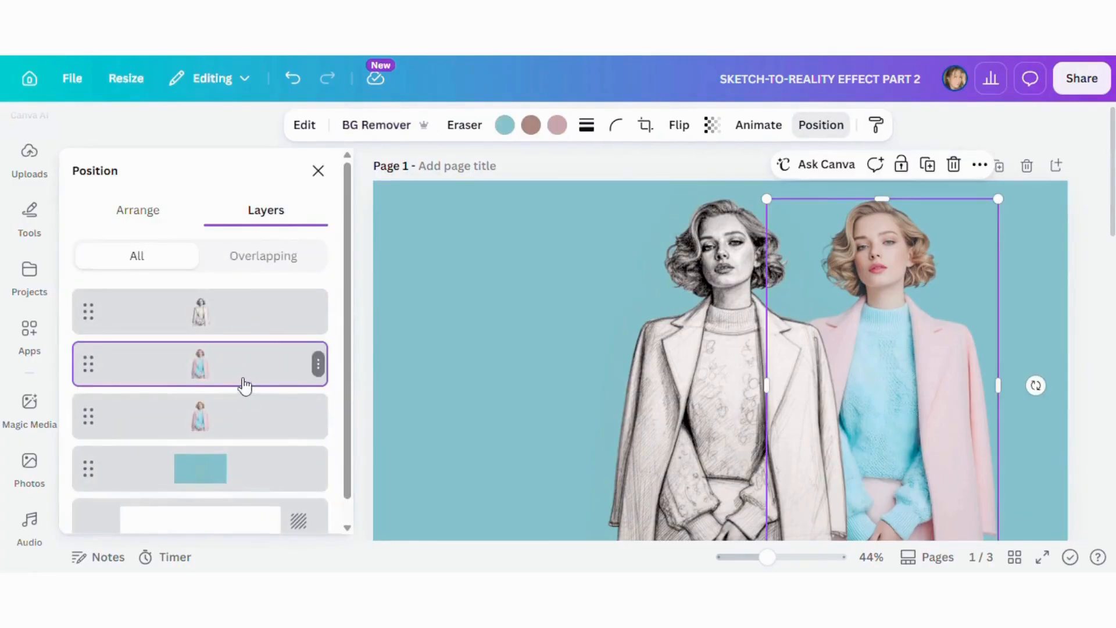
pyautogui.click(318, 364)
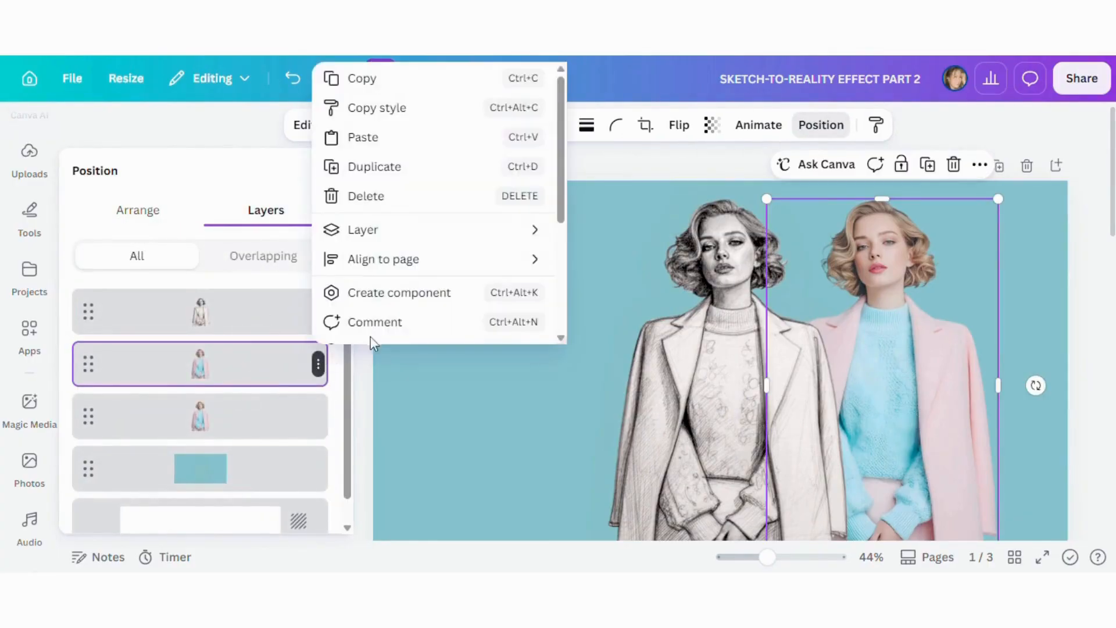
pyautogui.click(378, 195)
pyautogui.click(662, 375)
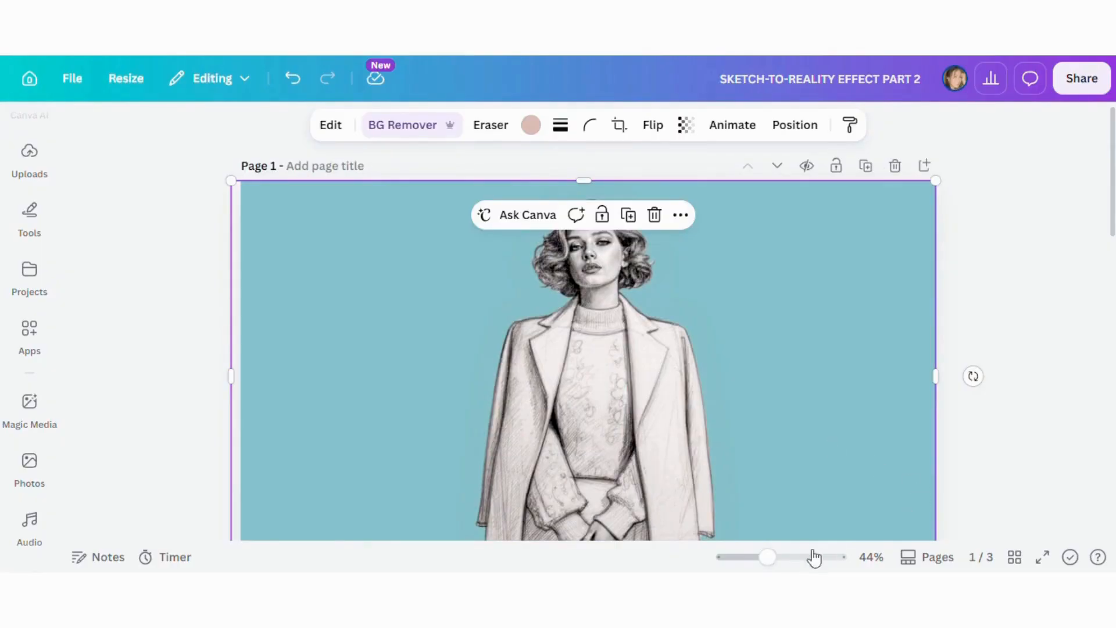
# Crop the sketch's left side to the woman's centreline to preview the photo beneath, and extend it back past her coat.
pyautogui.moveTo(767, 557)
pyautogui.mouseDown()
pyautogui.moveTo(797, 557)
pyautogui.moveTo(772, 556)
pyautogui.mouseUp()
pyautogui.moveTo(172, 382); pyautogui.dragTo(598, 428)
pyautogui.scroll(-2, 1046, 344)
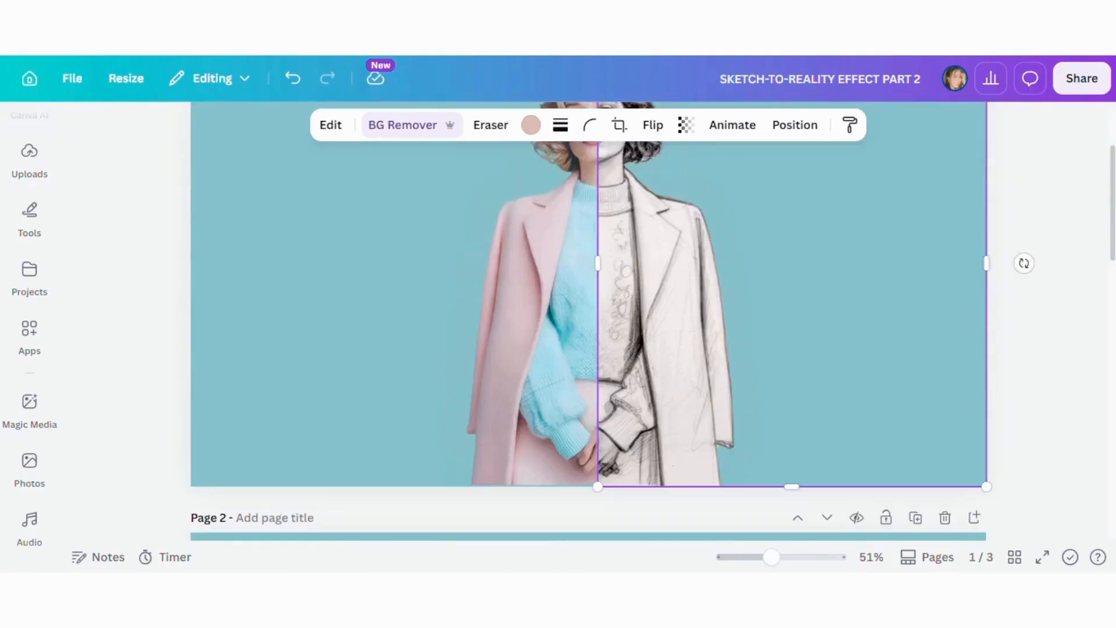
pyautogui.scroll(3, 1046, 344)
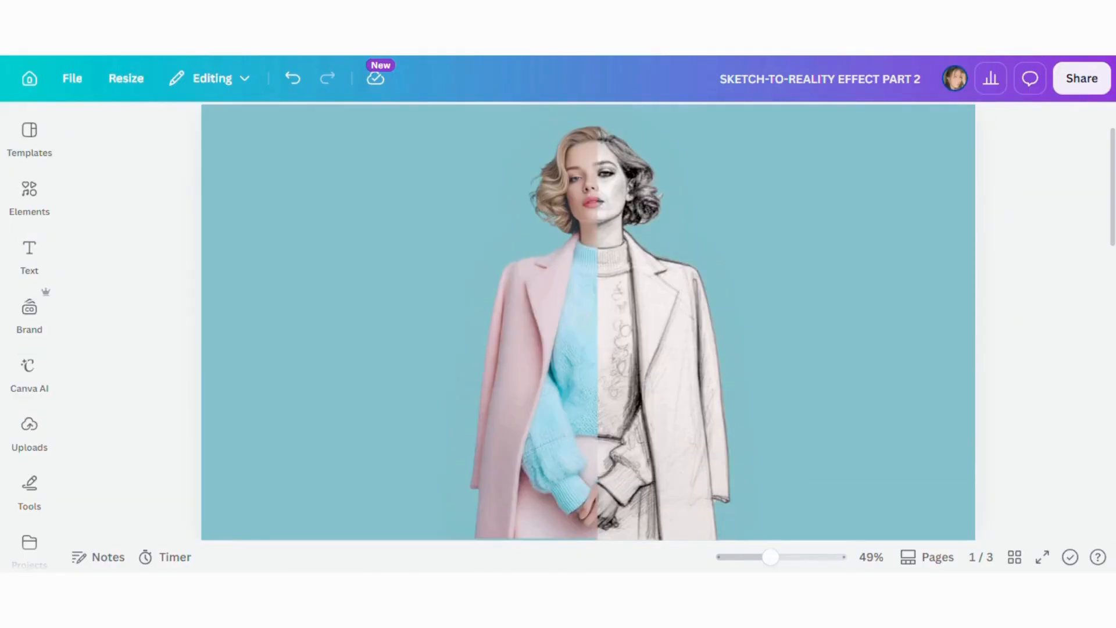
pyautogui.click(590, 325)
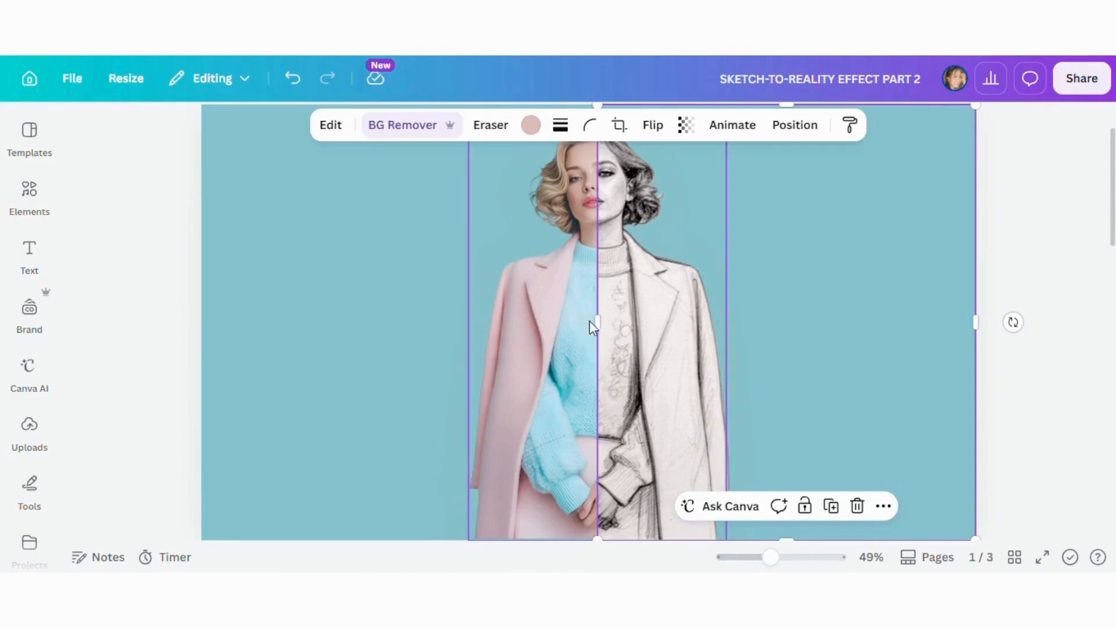
pyautogui.moveTo(595, 322); pyautogui.dragTo(436, 317)
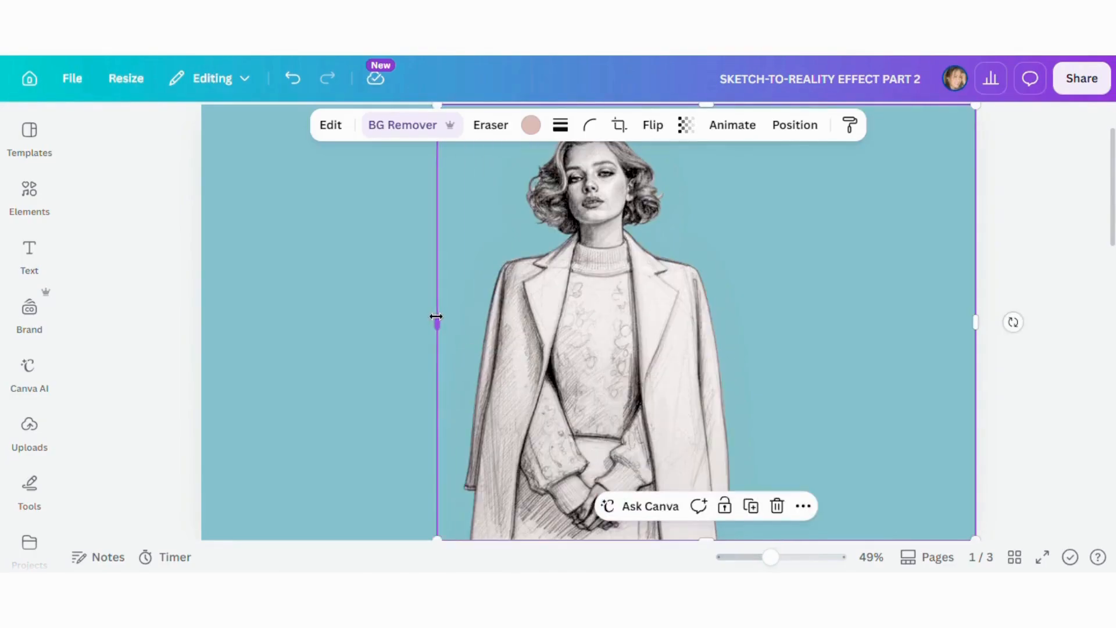
# Add the thin torn paper clipart from the recently used elements to page 1.
pyautogui.click(29, 192)
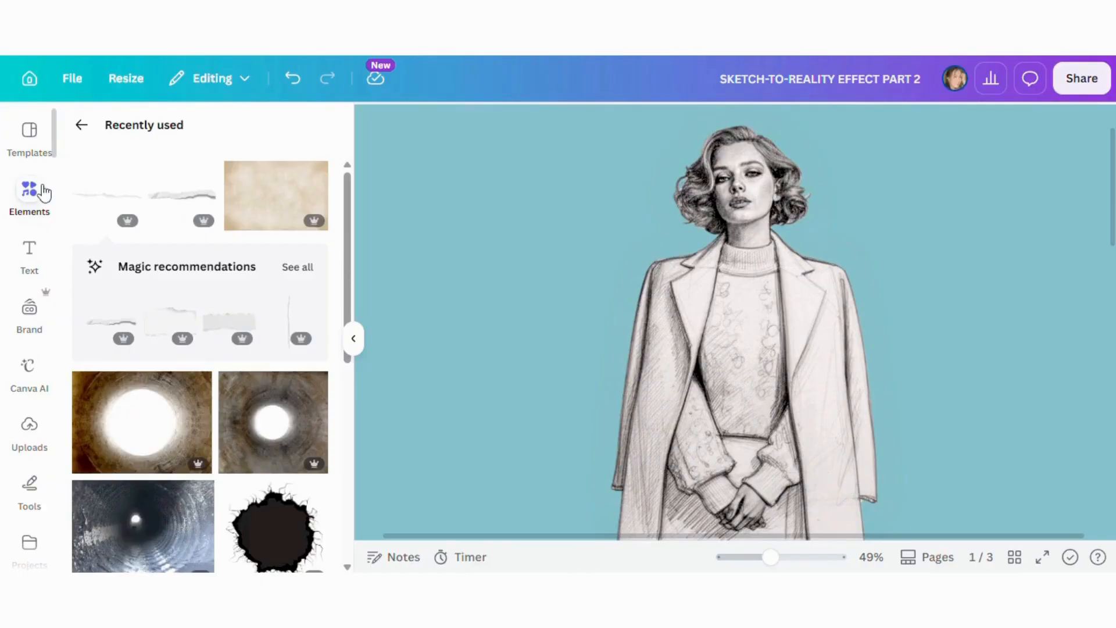
pyautogui.click(130, 176)
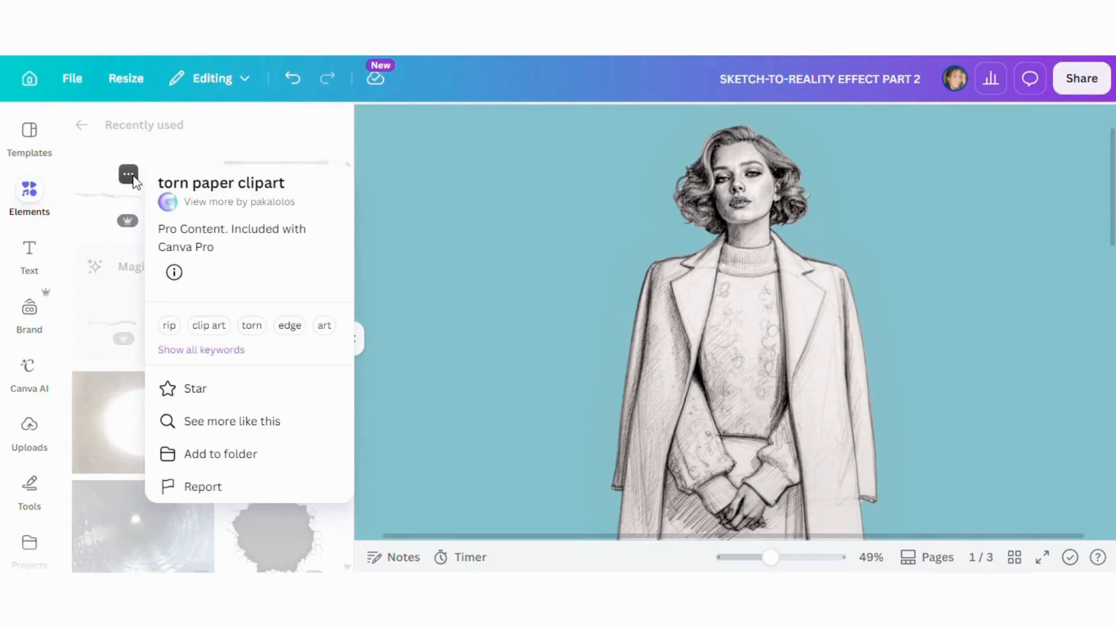
pyautogui.click(129, 197)
pyautogui.click(357, 338)
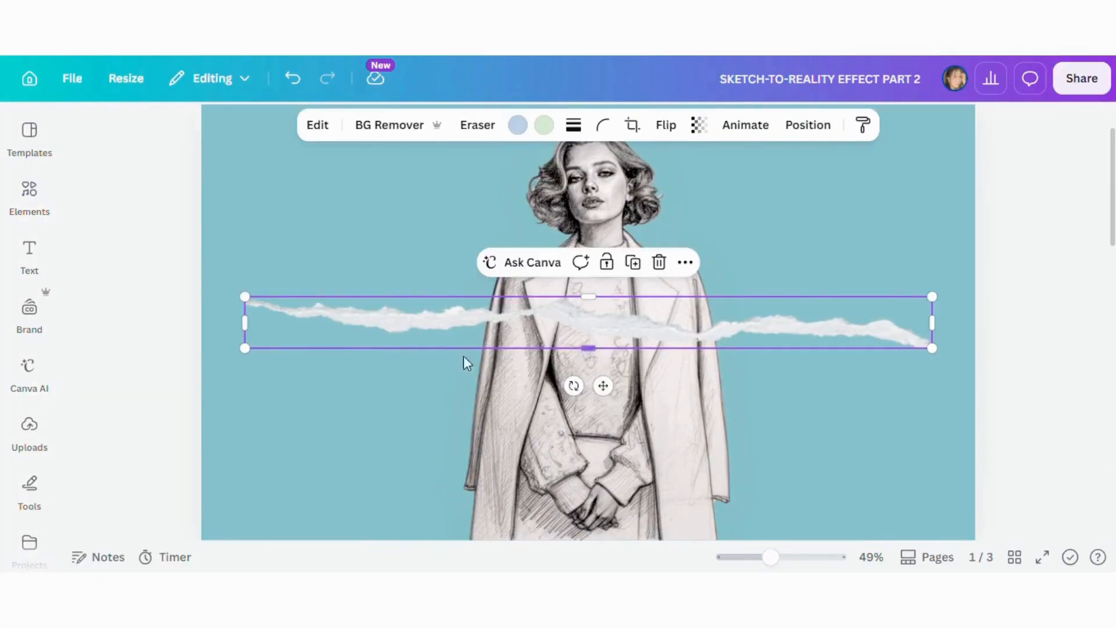
# Rotate the torn paper strip to nearly vertical and place it down the middle of the sketched woman.
pyautogui.moveTo(573, 386); pyautogui.dragTo(398, 322)
pyautogui.moveTo(574, 286); pyautogui.dragTo(589, 433)
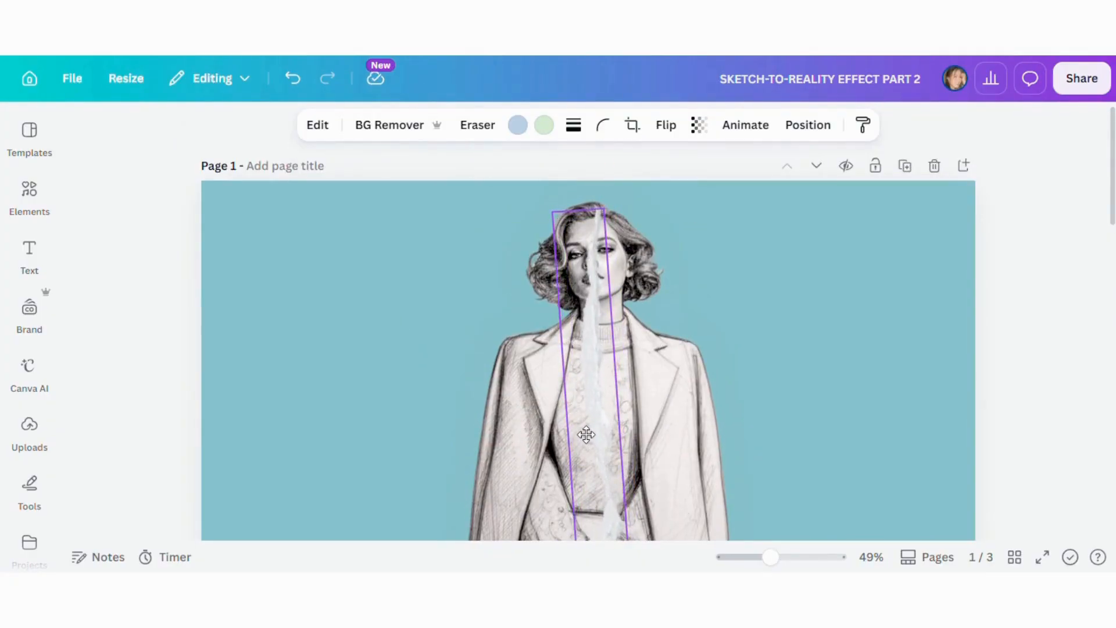
pyautogui.scroll(-5, 690, 425)
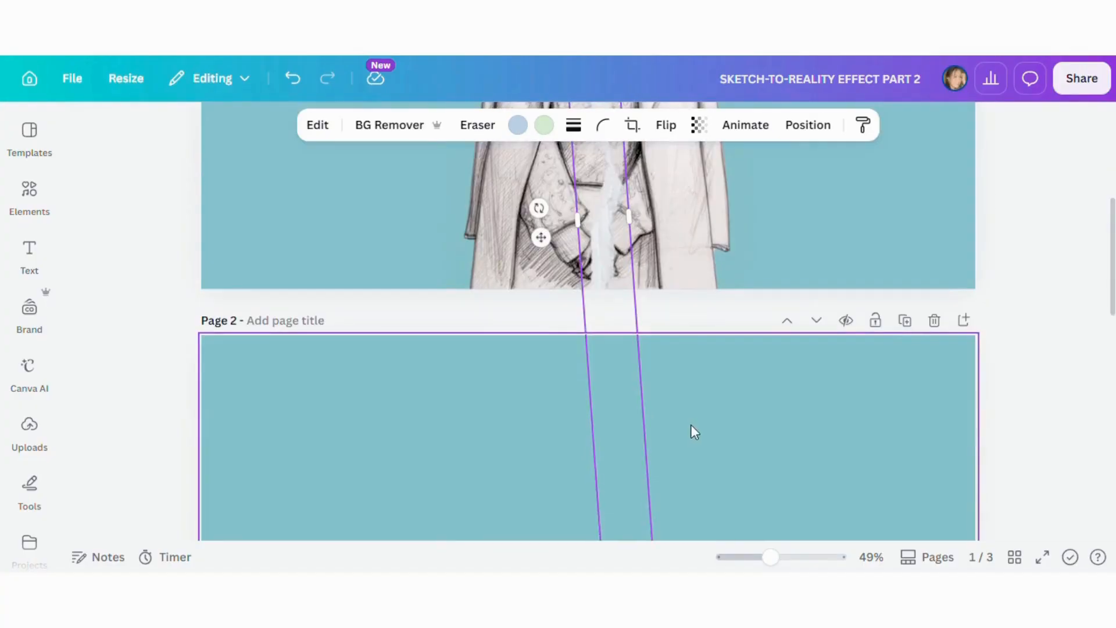
pyautogui.scroll(5, 691, 424)
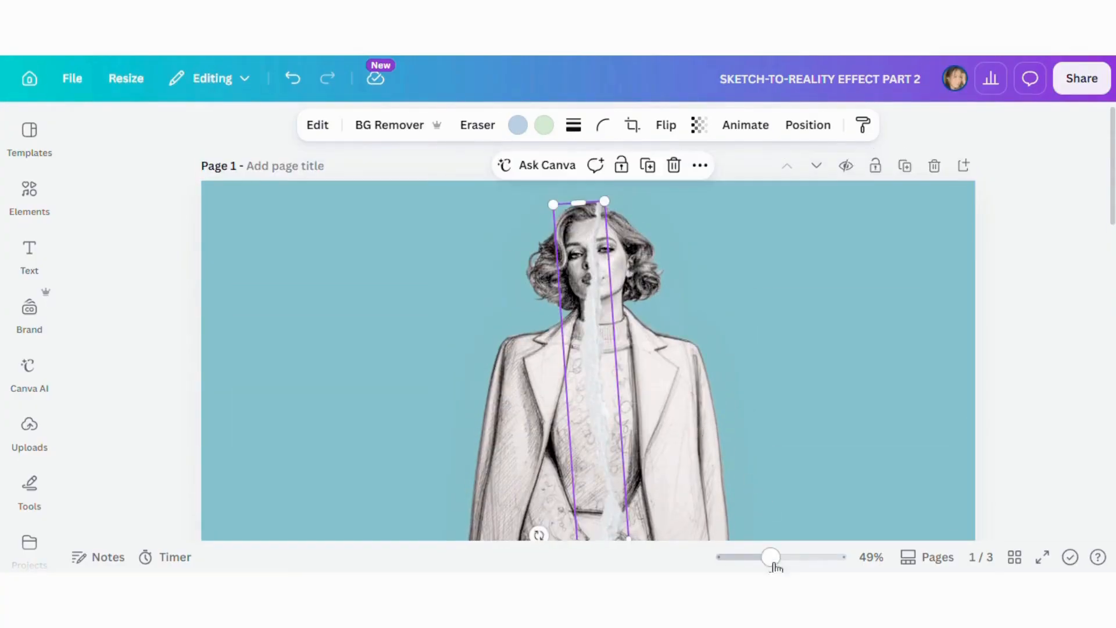
# Fine-tune the torn paper strip slightly to the right so it runs down between the woman's eyes.
pyautogui.scroll(6, 707, 417)
pyautogui.scroll(3, 718, 373)
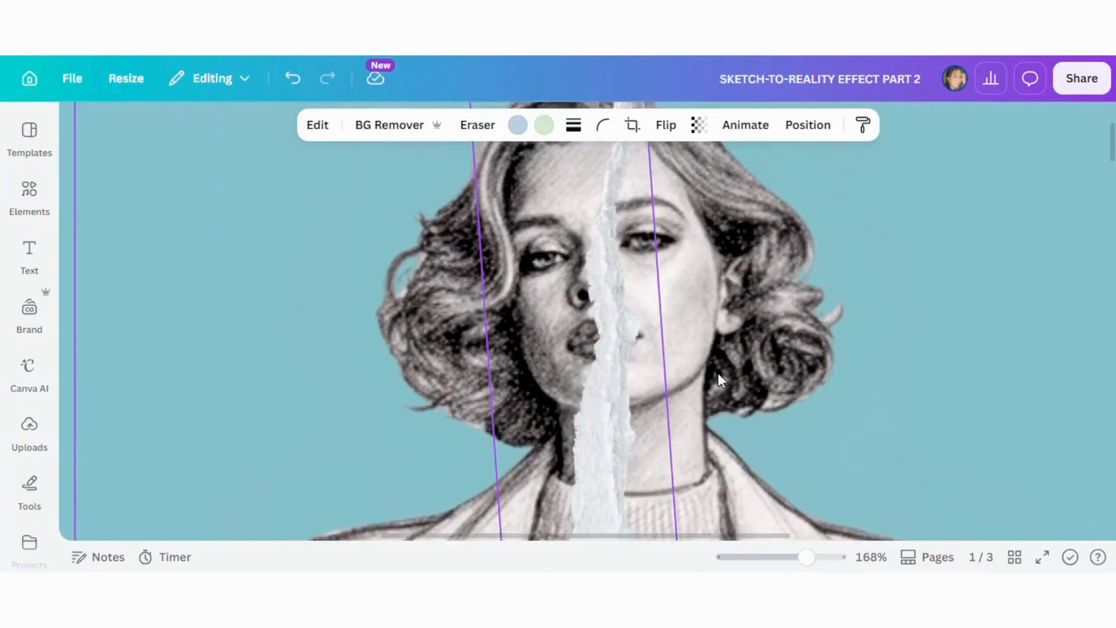
pyautogui.scroll(-10, 716, 373)
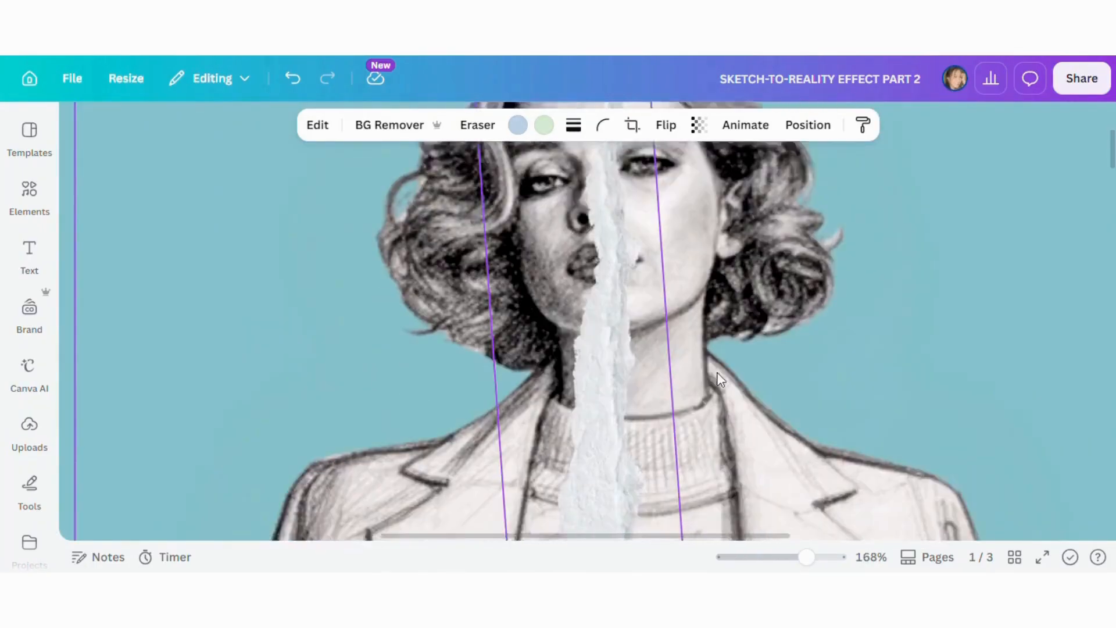
pyautogui.scroll(8, 720, 379)
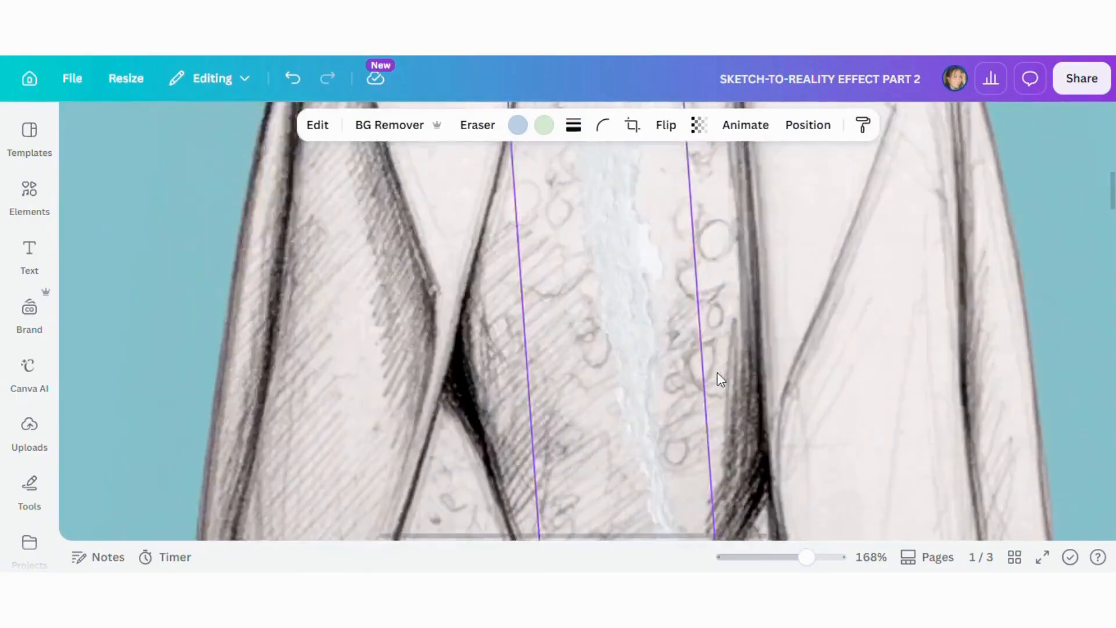
pyautogui.moveTo(618, 332); pyautogui.dragTo(625, 335)
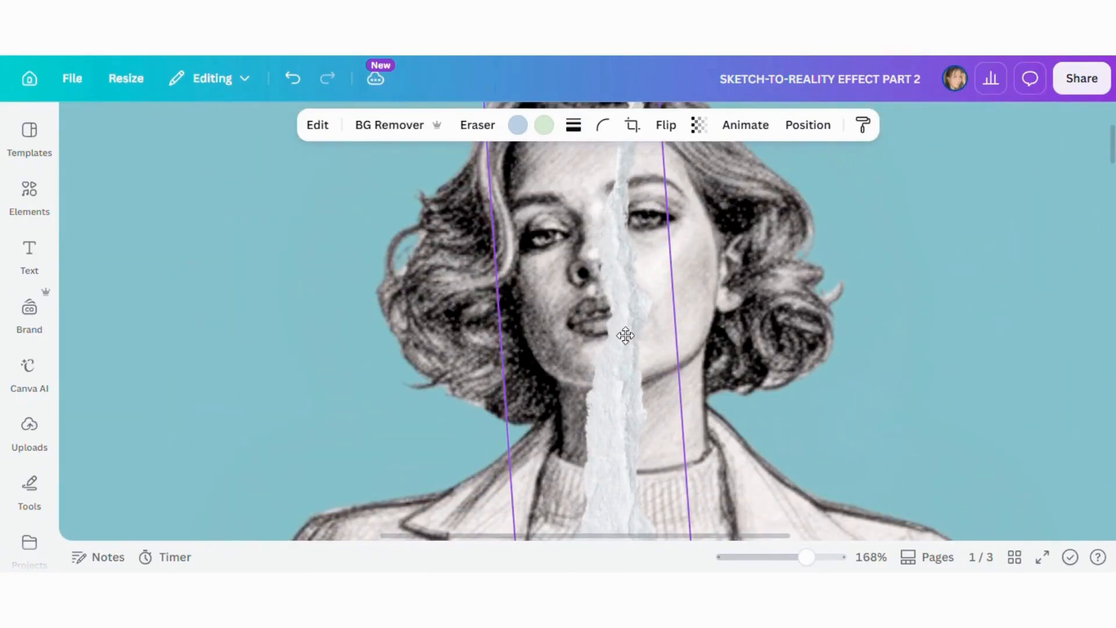
pyautogui.scroll(3, 627, 338)
pyautogui.moveTo(658, 217); pyautogui.dragTo(656, 226)
pyautogui.scroll(-3, 666, 340)
pyautogui.moveTo(806, 557); pyautogui.dragTo(765, 555)
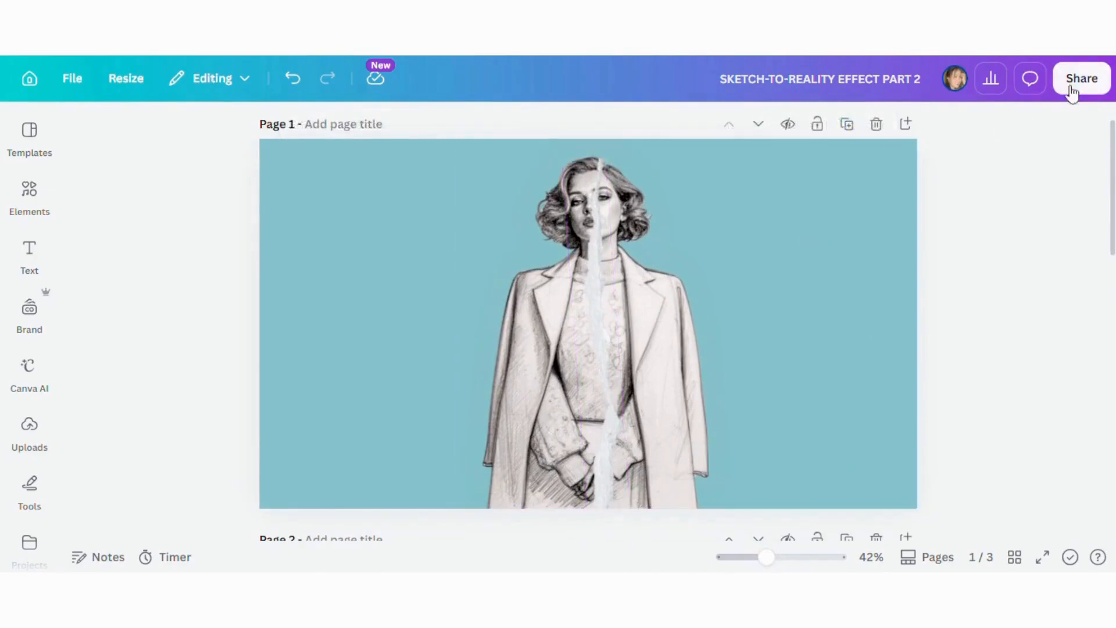
# Download only page 1 as a PNG and save it as SKETCH-TO-REALITY EFFECT PART 2.
pyautogui.click(1077, 81)
pyautogui.click(815, 456)
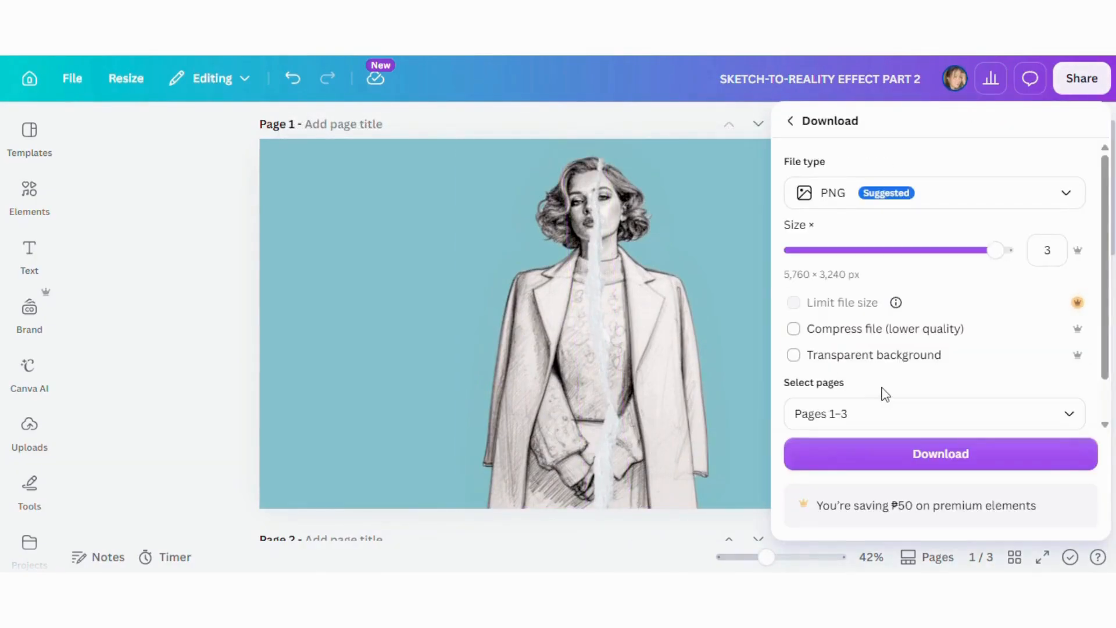
pyautogui.click(1077, 426)
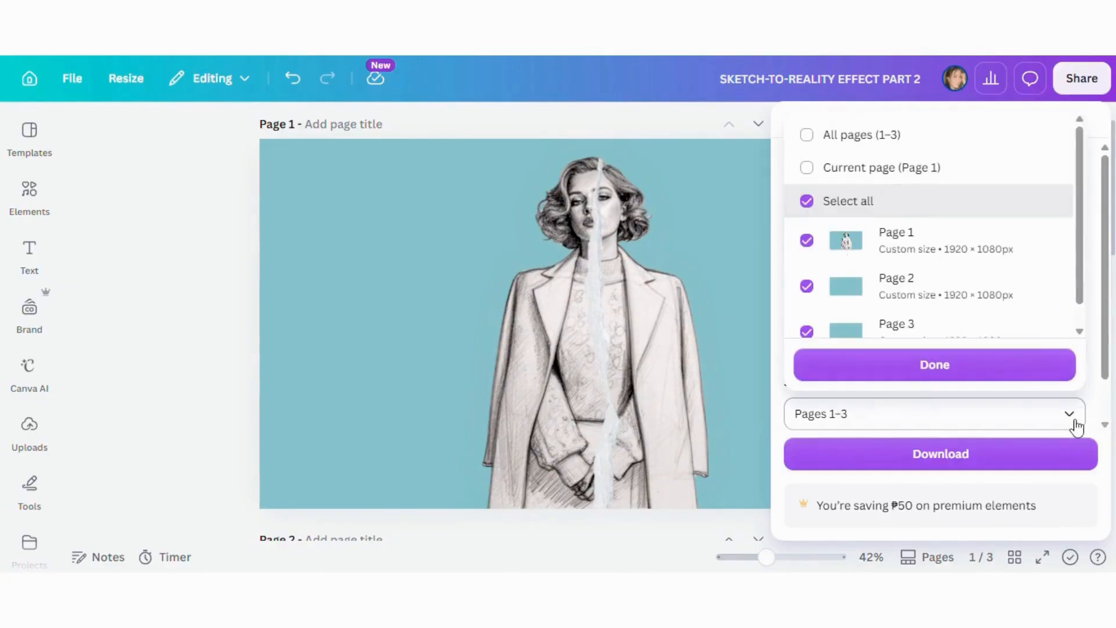
pyautogui.click(800, 124)
pyautogui.click(805, 228)
pyautogui.click(917, 370)
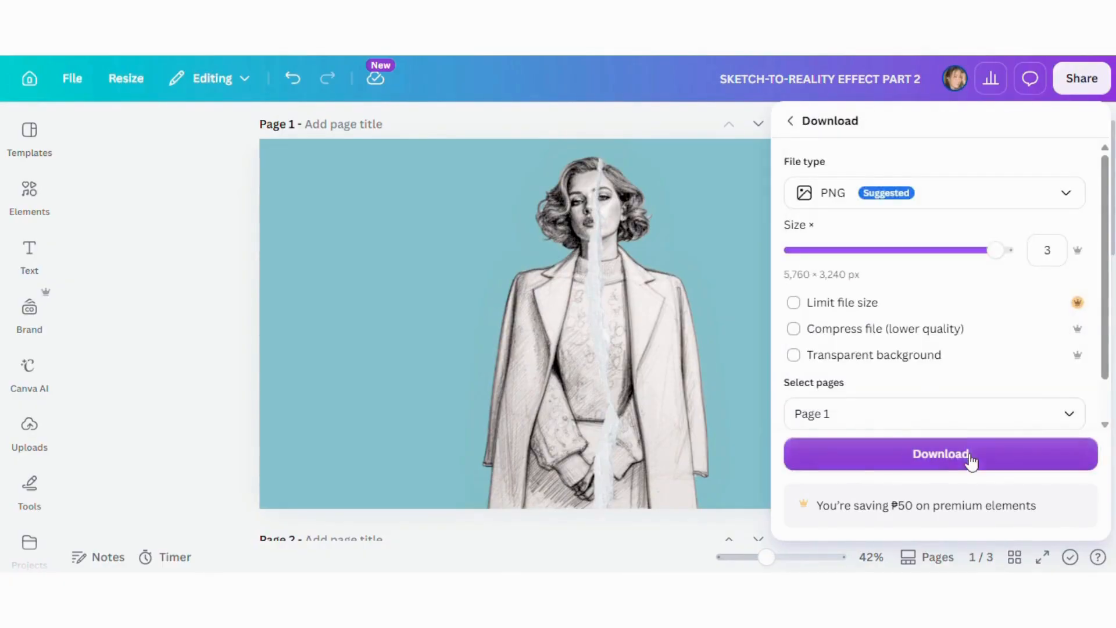
pyautogui.click(969, 460)
pyautogui.click(831, 484)
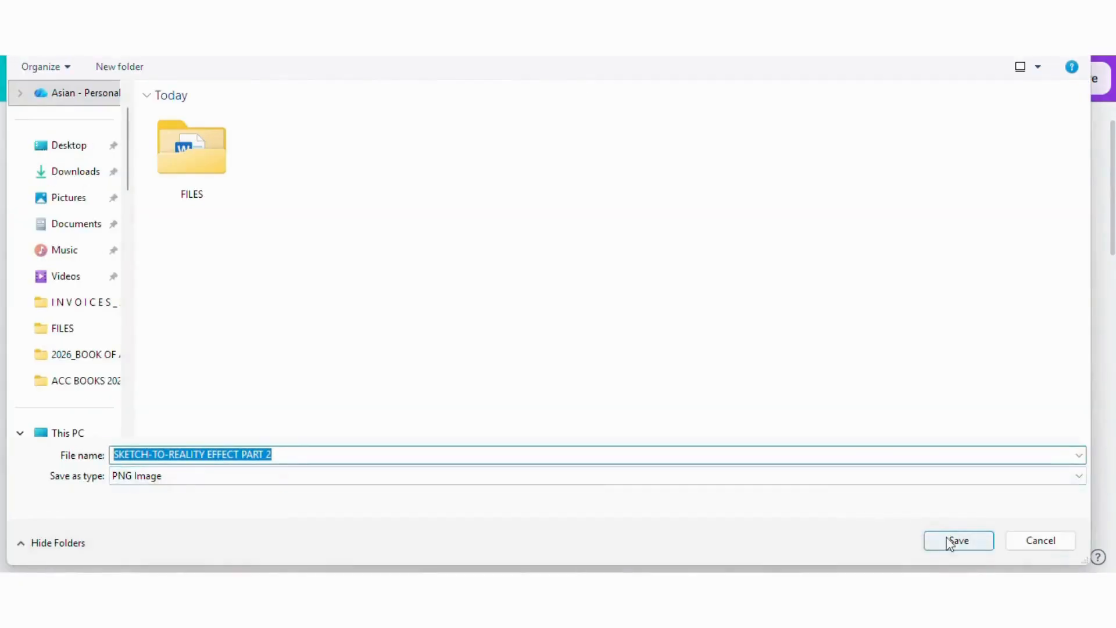
pyautogui.click(958, 538)
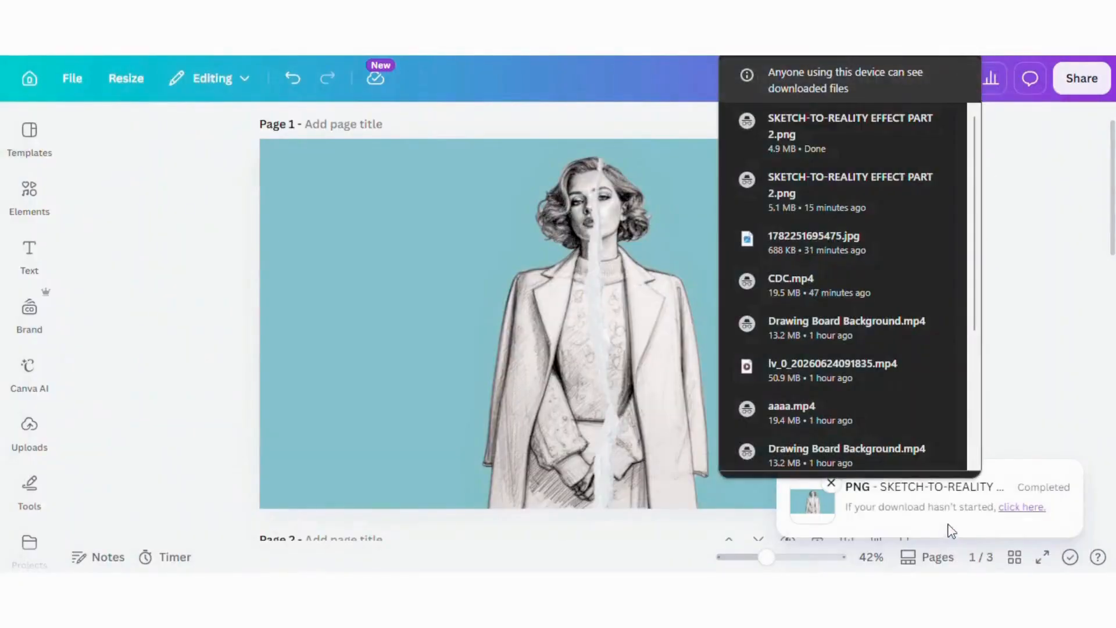
# Add a blank page after page 1, upload the SKETCH-TO-REALITY EFFECT PART 2 image and place it there.
pyautogui.click(1036, 355)
pyautogui.click(906, 124)
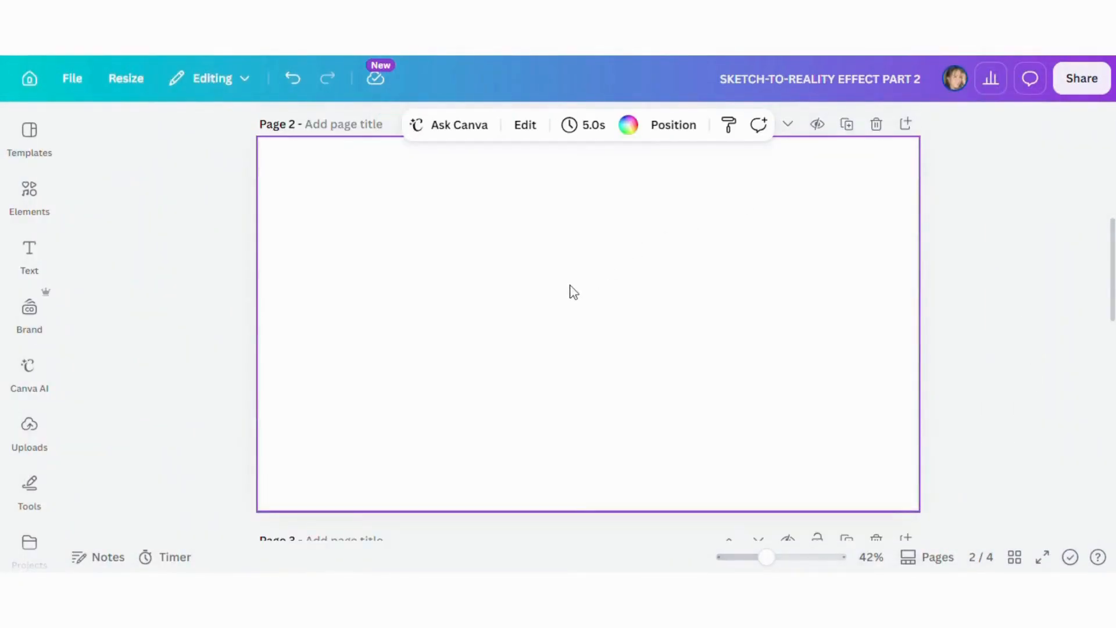
pyautogui.click(53, 435)
pyautogui.click(150, 190)
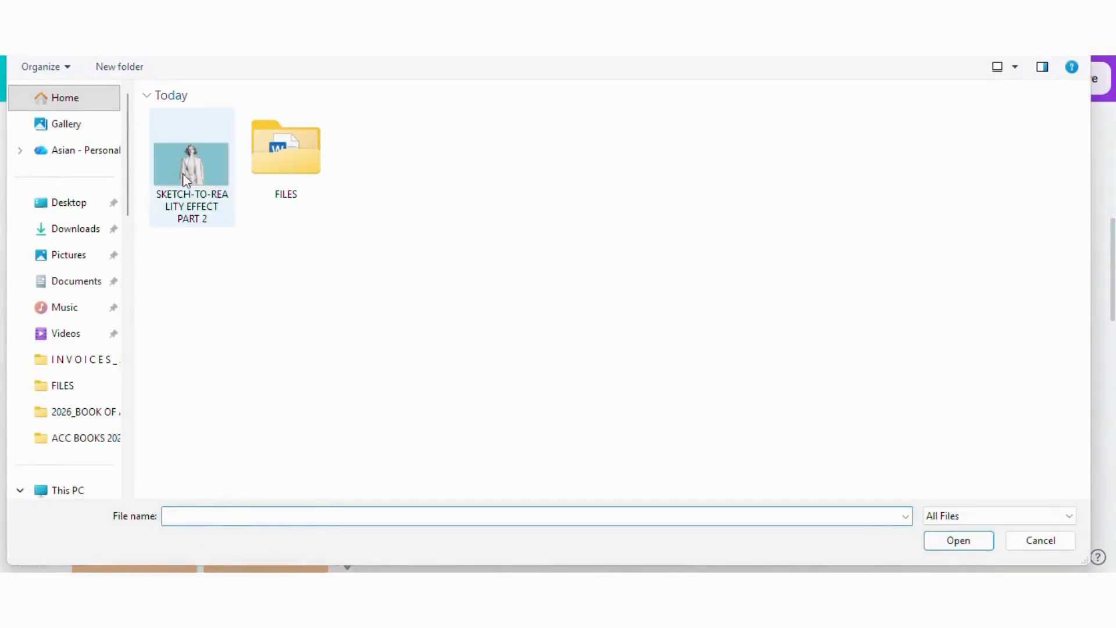
pyautogui.click(195, 174)
pyautogui.click(952, 543)
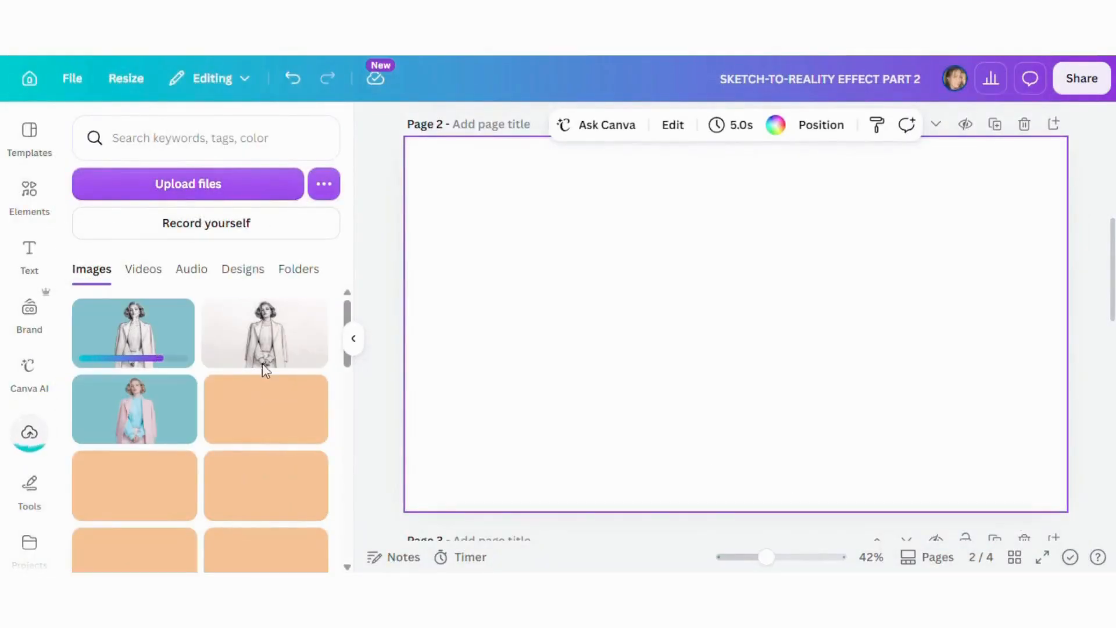
pyautogui.click(140, 336)
# Align the uploaded image to page 2's top-left corner and enlarge it to 1920 × 1080 px to fill the page.
pyautogui.click(927, 124)
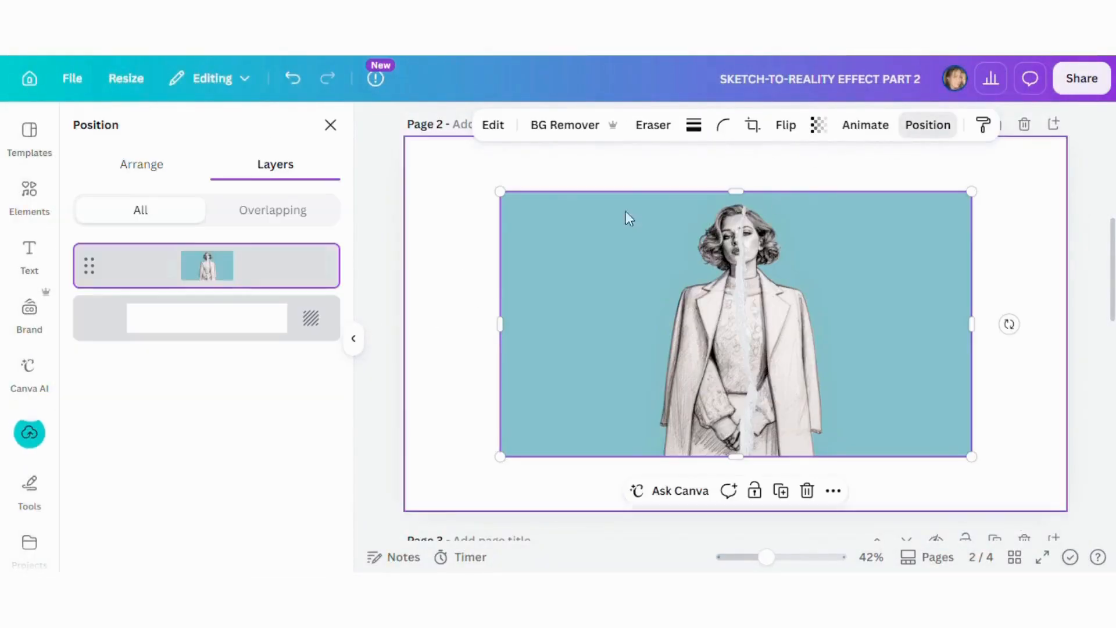
pyautogui.click(139, 165)
pyautogui.click(180, 334)
pyautogui.click(316, 329)
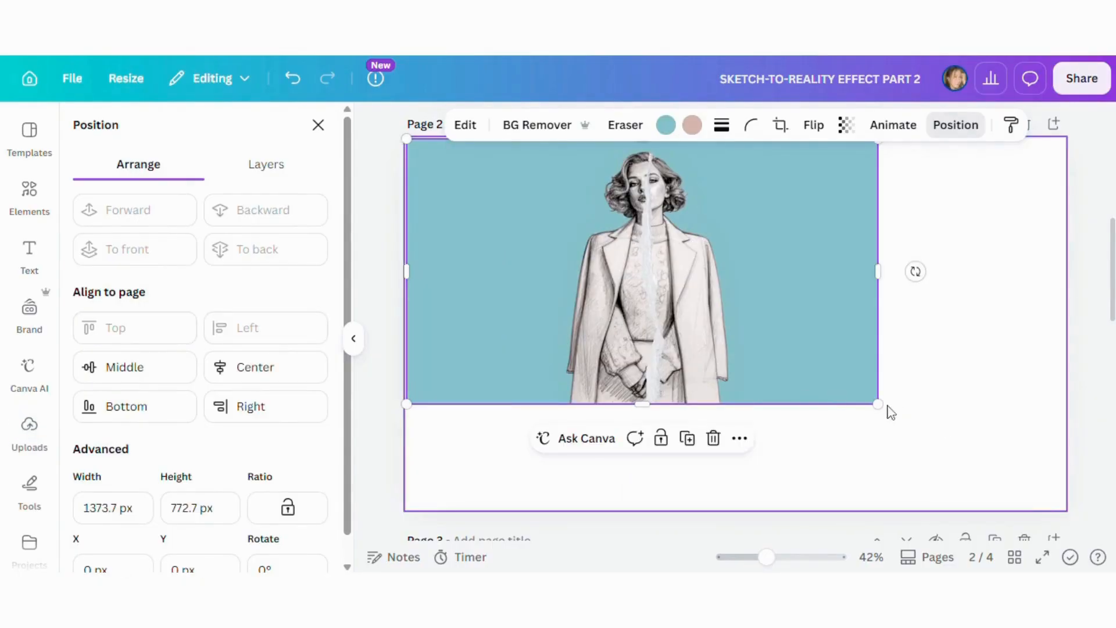
pyautogui.moveTo(888, 411); pyautogui.dragTo(1044, 559)
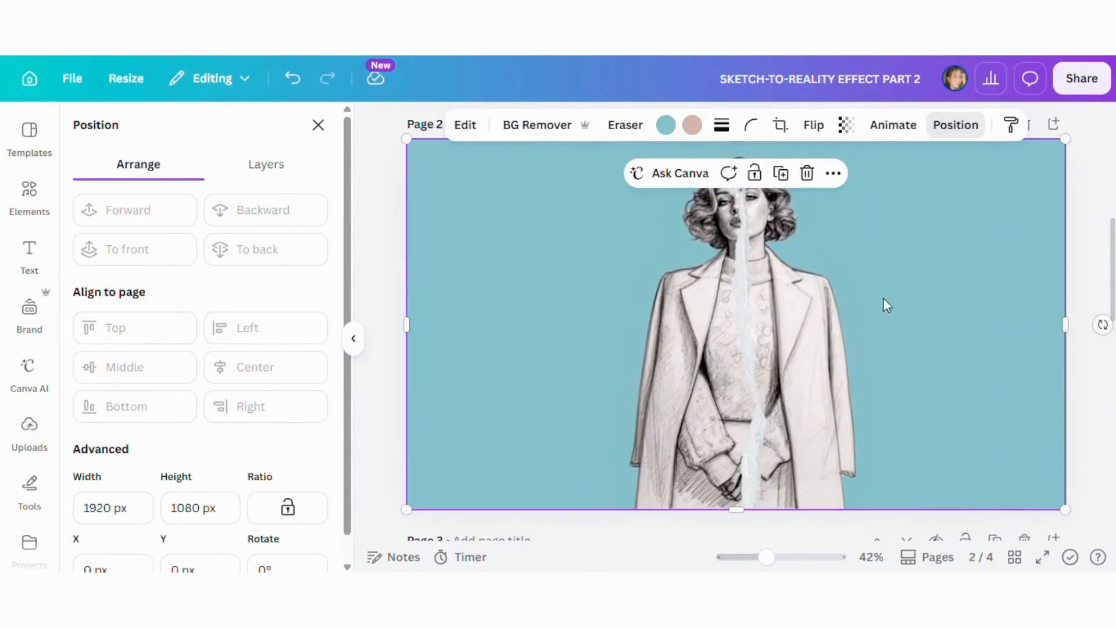
pyautogui.click(373, 230)
pyautogui.click(352, 343)
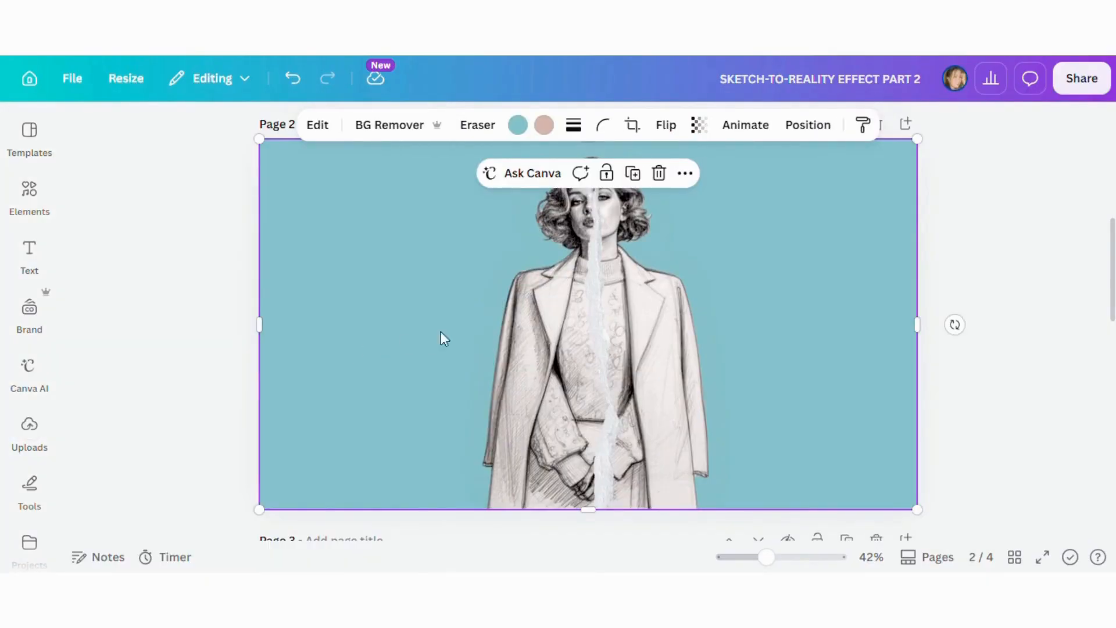
# Remove the background from the torn-paper sketch image on page 2.
pyautogui.click(991, 299)
pyautogui.click(757, 269)
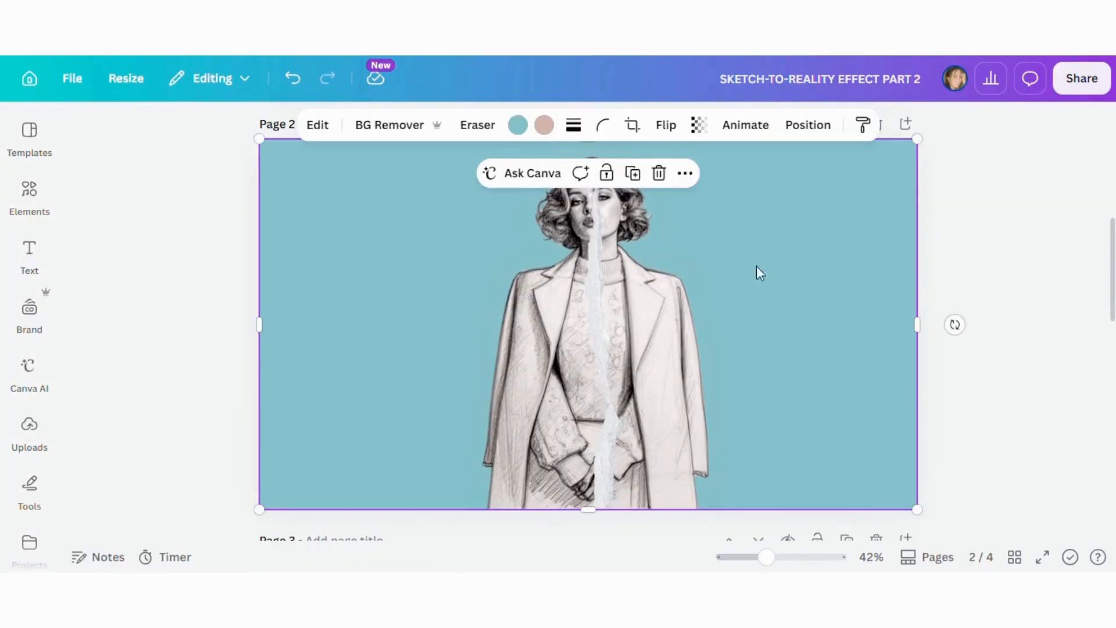
pyautogui.click(399, 127)
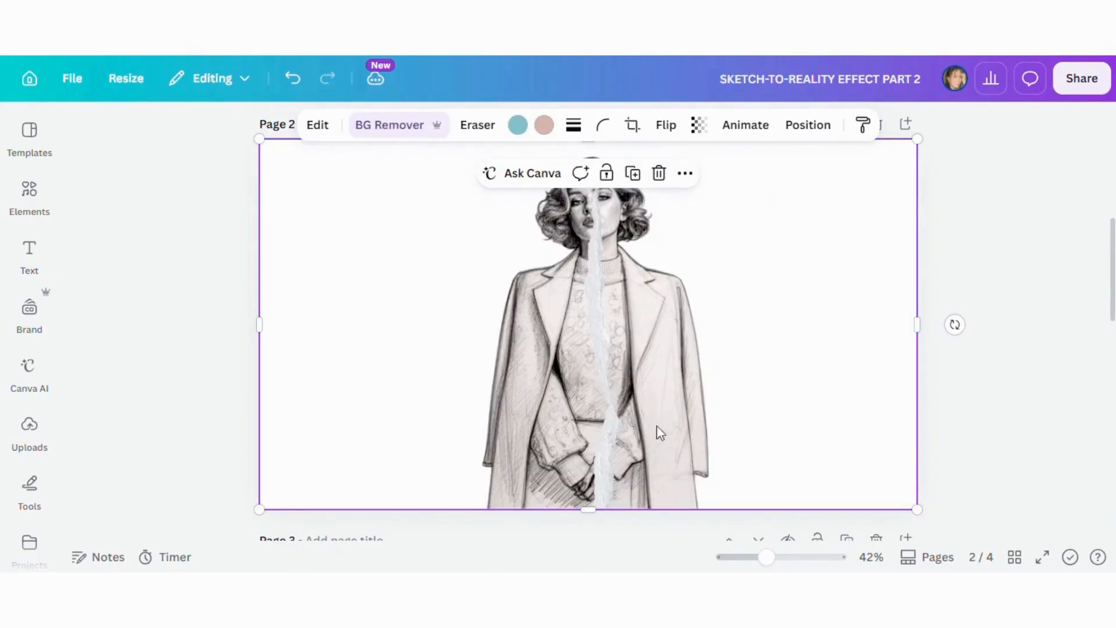
# Erase the sketch's half beside the torn paper on page 2 with the Magic Eraser brush at size 99, up to the tear.
pyautogui.moveTo(766, 567)
pyautogui.mouseDown()
pyautogui.moveTo(802, 567)
pyautogui.moveTo(767, 567)
pyautogui.mouseUp()
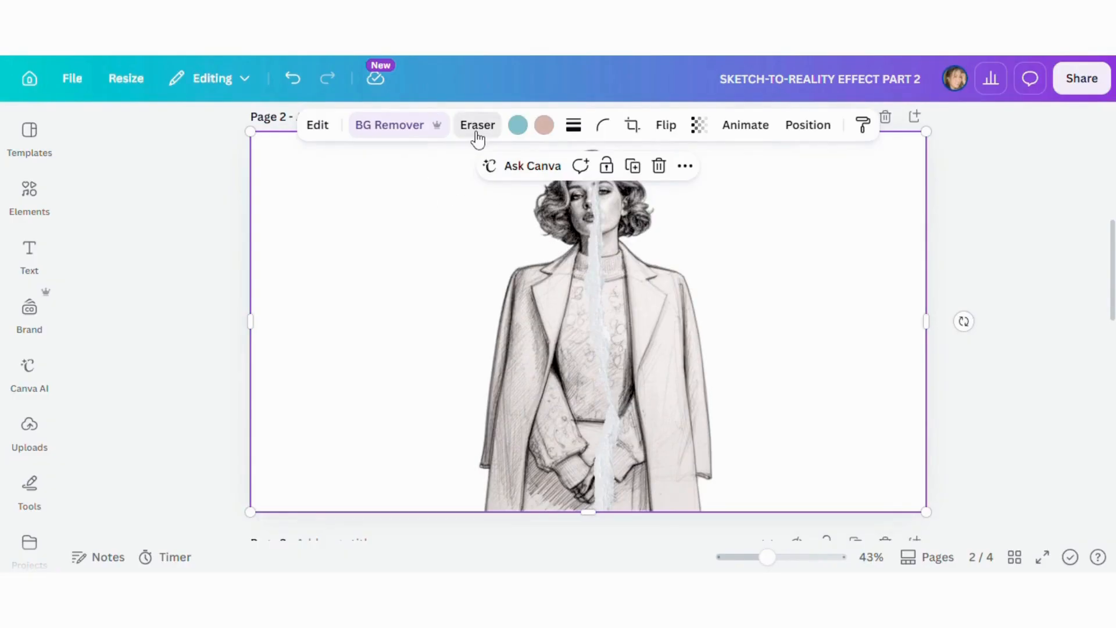
pyautogui.click(477, 170)
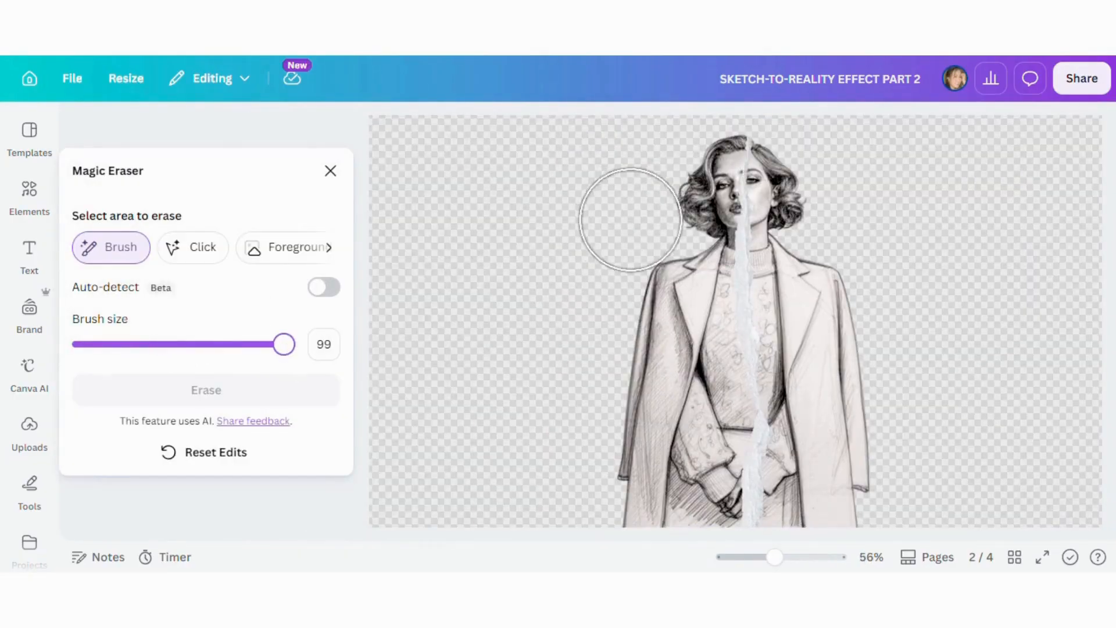
pyautogui.moveTo(631, 220)
pyautogui.mouseDown()
pyautogui.moveTo(668, 192)
pyautogui.moveTo(616, 452)
pyautogui.moveTo(611, 400)
pyautogui.moveTo(646, 520)
pyautogui.moveTo(691, 385)
pyautogui.mouseUp()
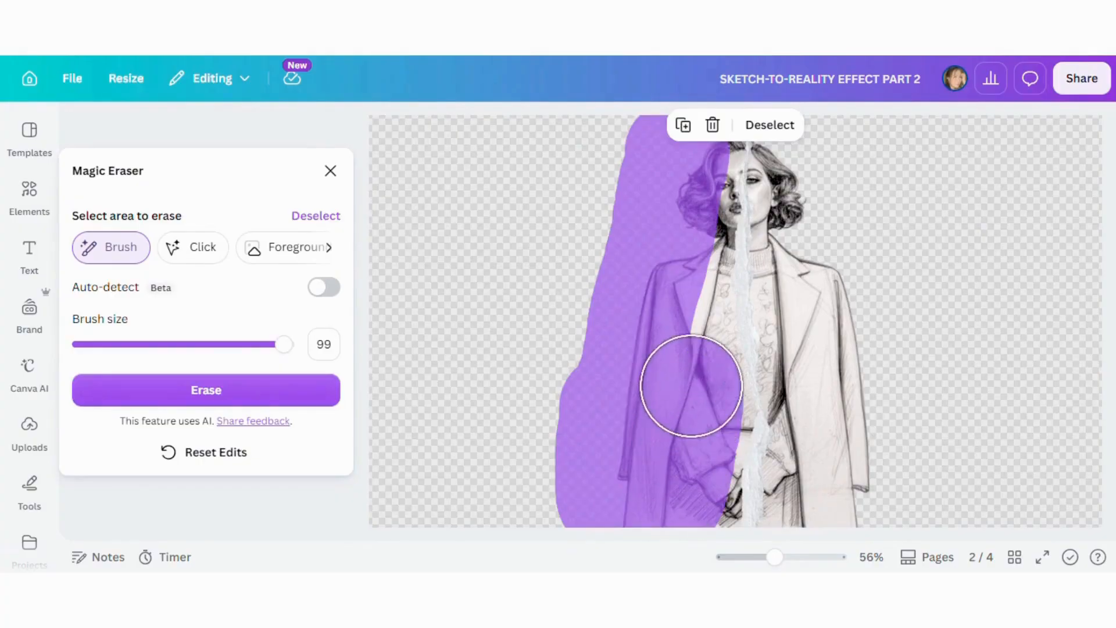
pyautogui.moveTo(788, 554); pyautogui.dragTo(803, 557)
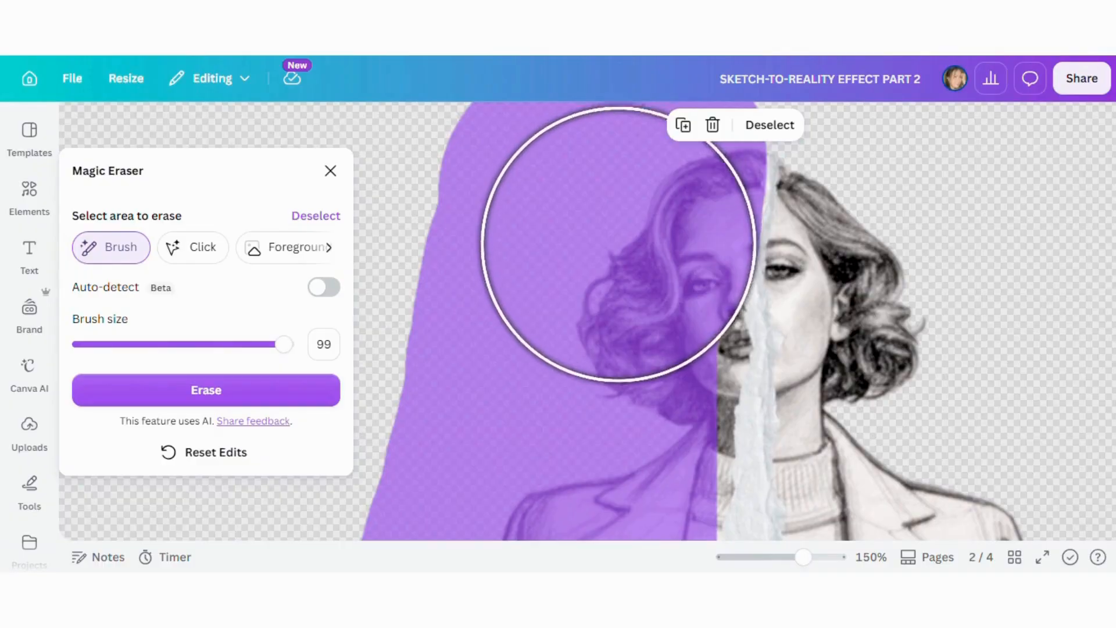
pyautogui.scroll(-3, 604, 325)
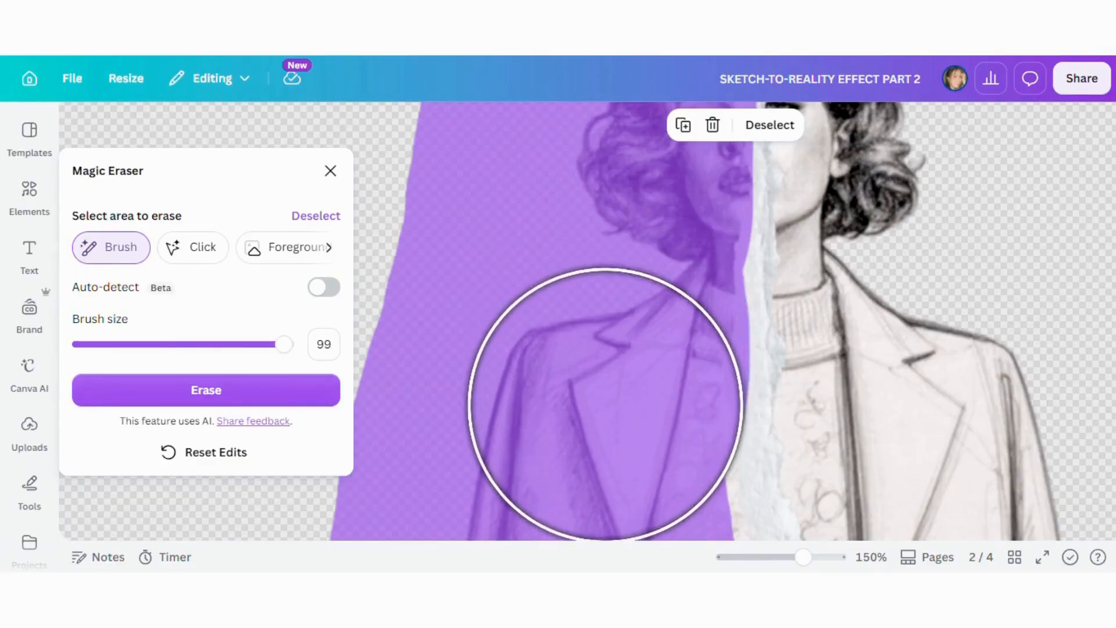
pyautogui.scroll(-2, 605, 403)
pyautogui.scroll(-2, 617, 403)
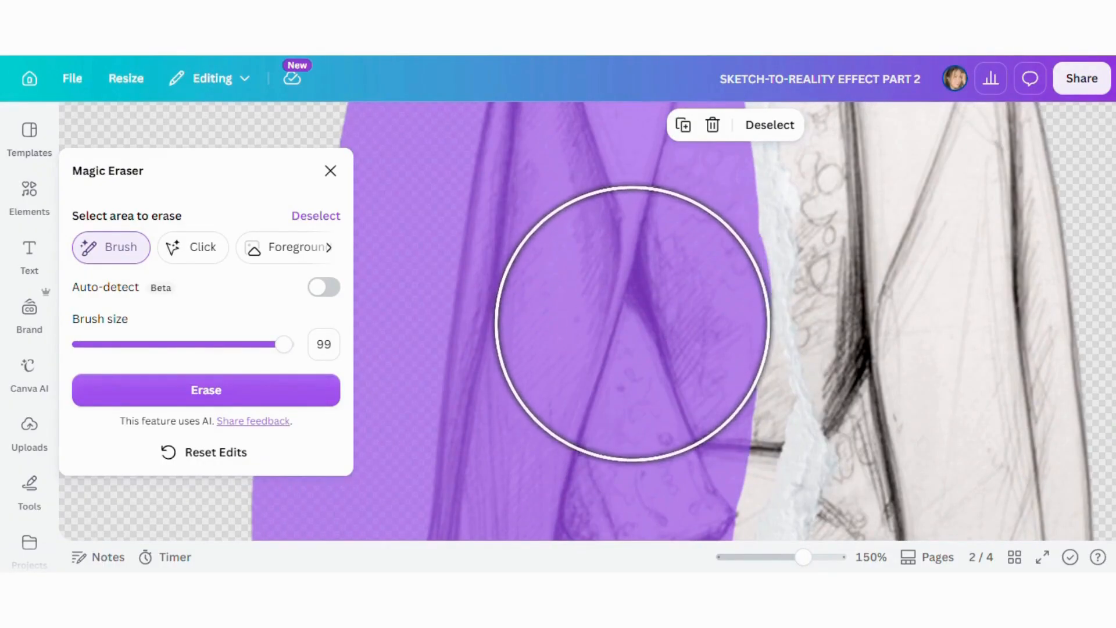
pyautogui.scroll(-3, 651, 389)
pyautogui.scroll(-1, 631, 415)
pyautogui.moveTo(647, 317)
pyautogui.mouseDown()
pyautogui.moveTo(630, 413)
pyautogui.moveTo(625, 352)
pyautogui.moveTo(638, 478)
pyautogui.moveTo(638, 416)
pyautogui.mouseUp()
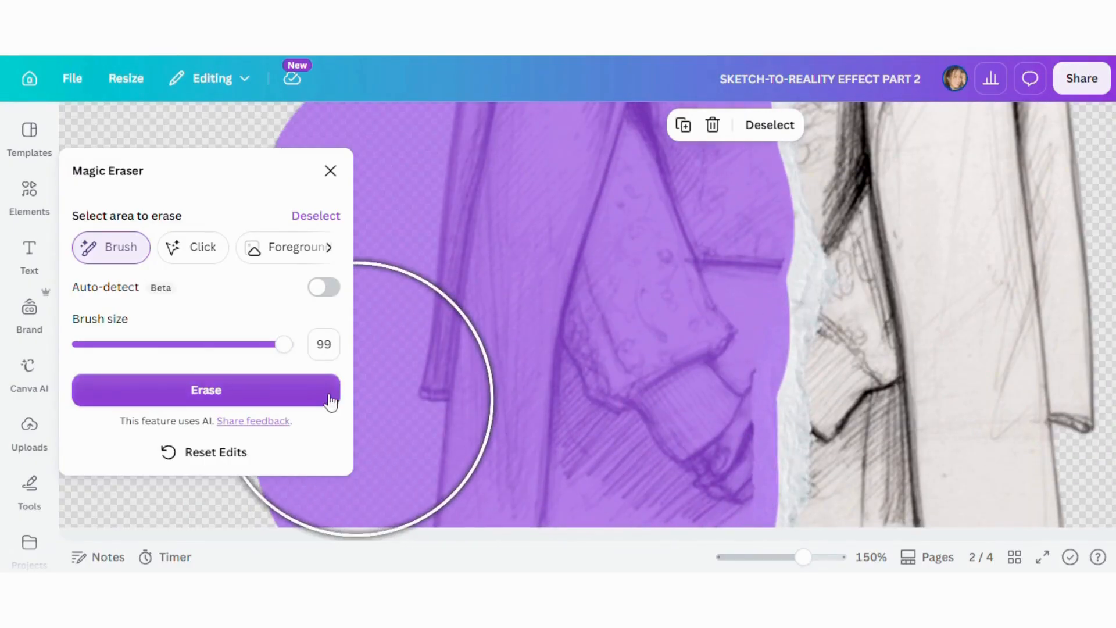
pyautogui.click(270, 399)
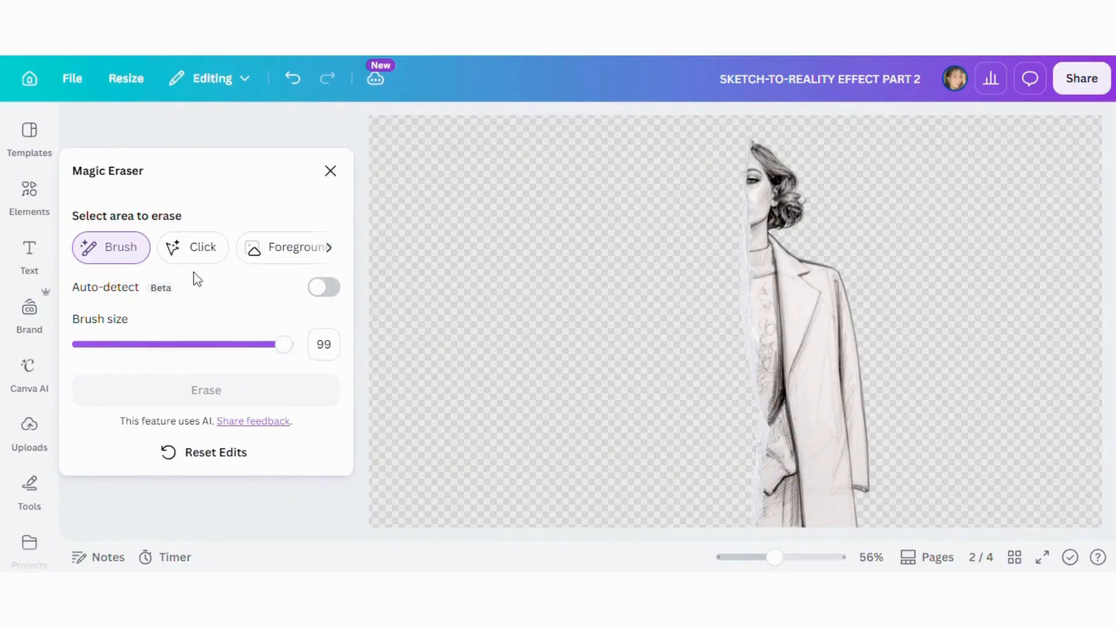
pyautogui.click(331, 174)
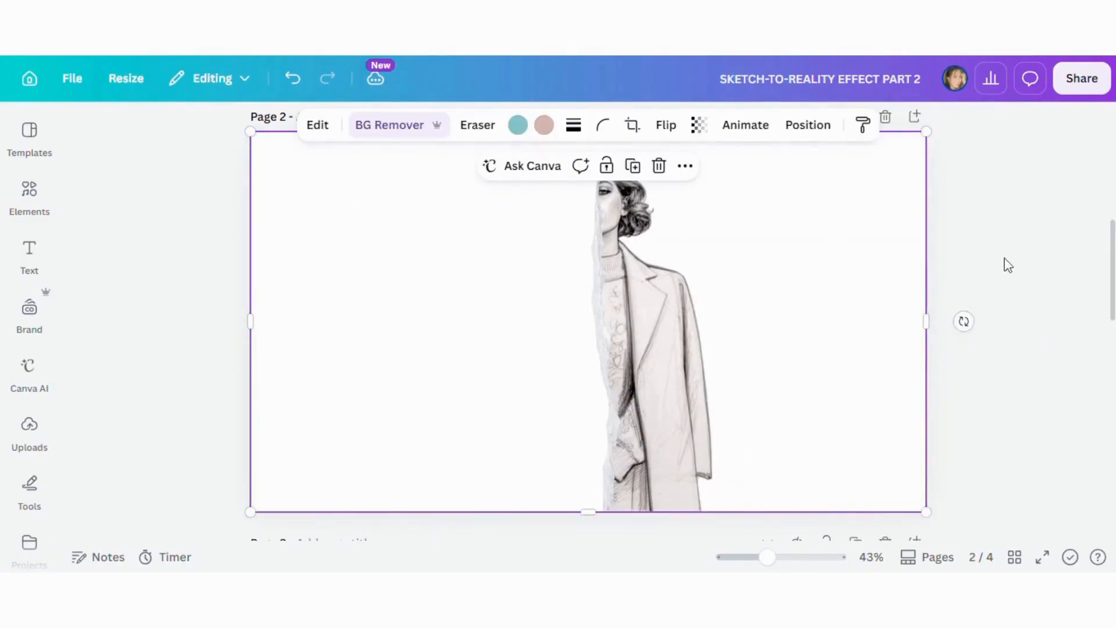
# Copy the torn-paper strip from page 1 and paste it onto page 2 along the half sketch's torn edge.
pyautogui.click(1005, 258)
pyautogui.scroll(1, 1014, 252)
pyautogui.scroll(-2, 1015, 253)
pyautogui.scroll(1, 1015, 256)
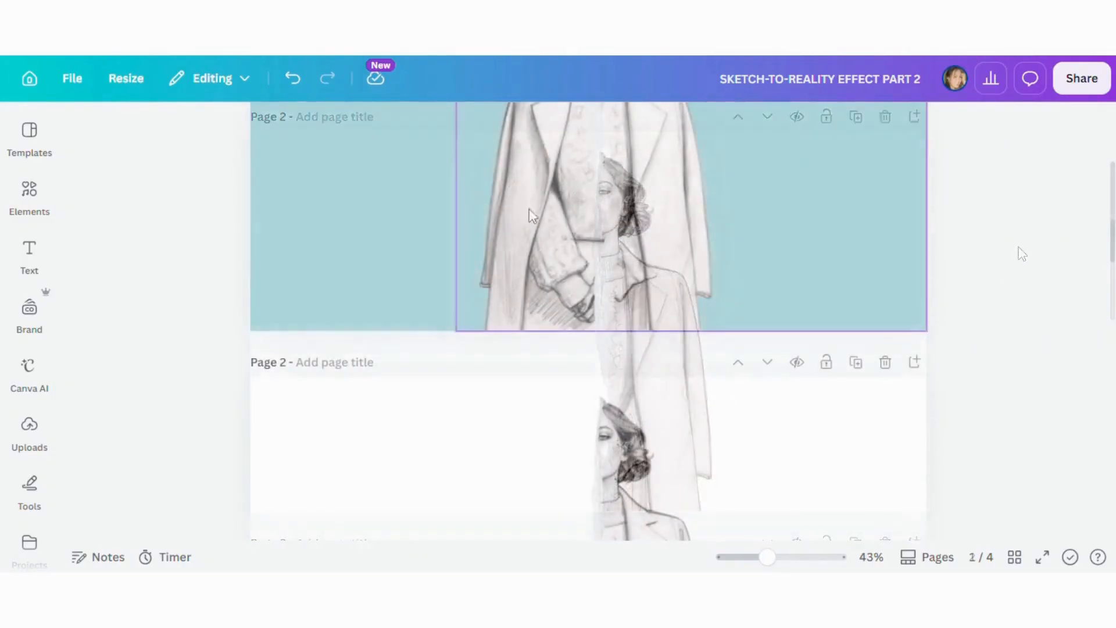
pyautogui.rightClick(610, 211)
pyautogui.click(659, 97)
pyautogui.scroll(-4, 490, 396)
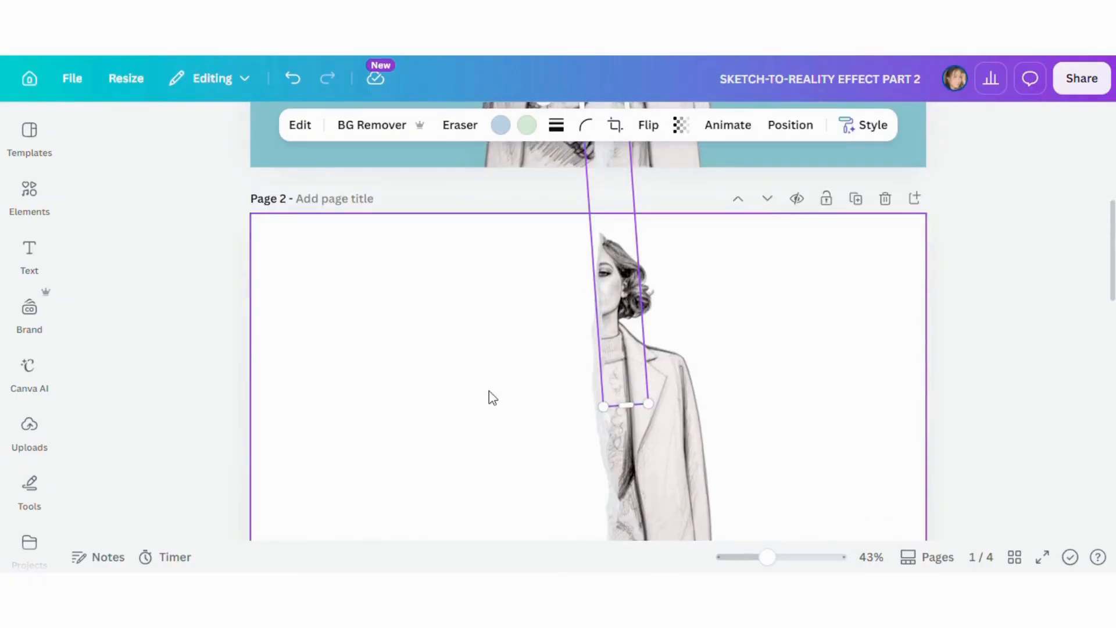
pyautogui.click(506, 402)
pyautogui.hotkey('ctrl', 'v')
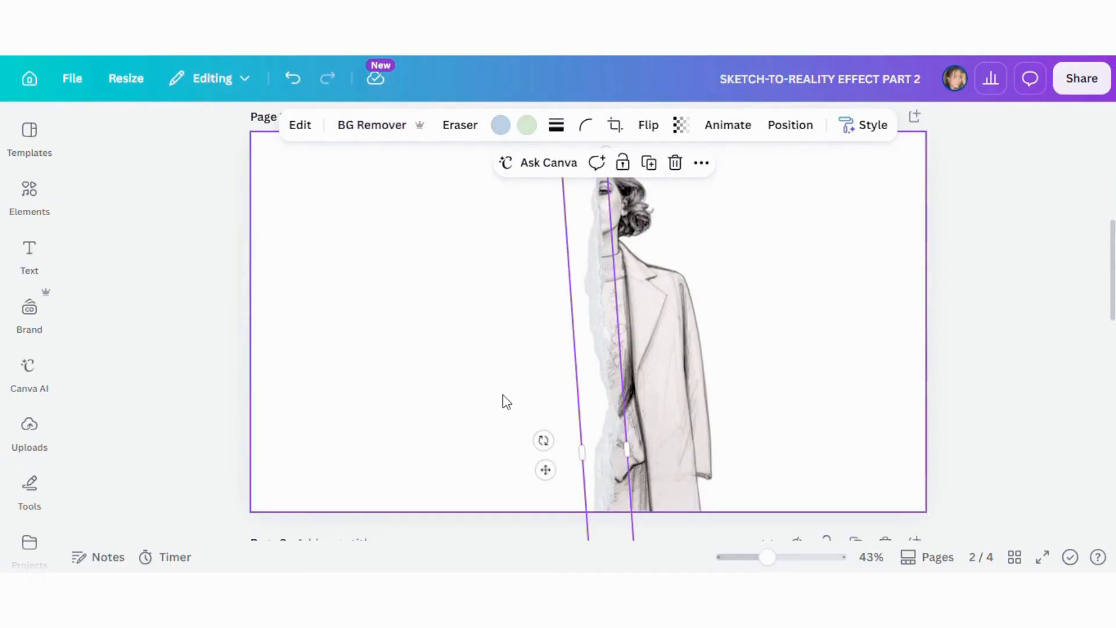
pyautogui.click(475, 338)
pyautogui.moveTo(767, 556)
pyautogui.mouseDown()
pyautogui.moveTo(786, 557)
pyautogui.moveTo(767, 556)
pyautogui.mouseUp()
pyautogui.scroll(3, 734, 392)
pyautogui.scroll(-3, 735, 392)
pyautogui.click(198, 239)
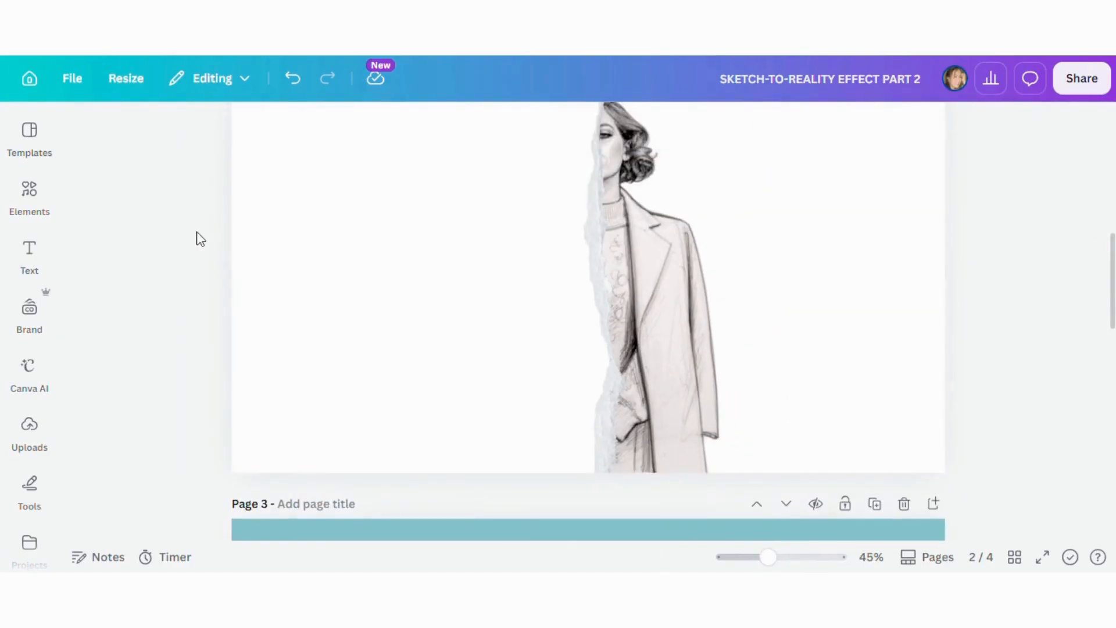
# Download only page 2 as a PNG with a transparent background, saved as SKETCH-TO-REALITY EFFECT PART 2 (1).
pyautogui.scroll(2, 200, 238)
pyautogui.click(1079, 81)
pyautogui.click(820, 459)
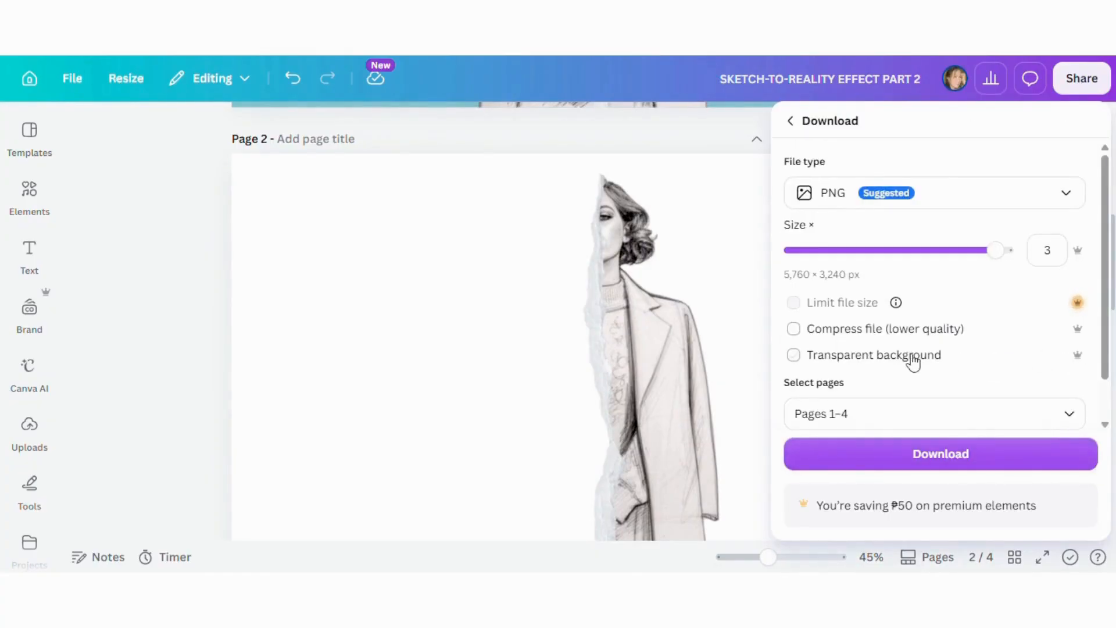
pyautogui.click(1072, 415)
pyautogui.click(808, 120)
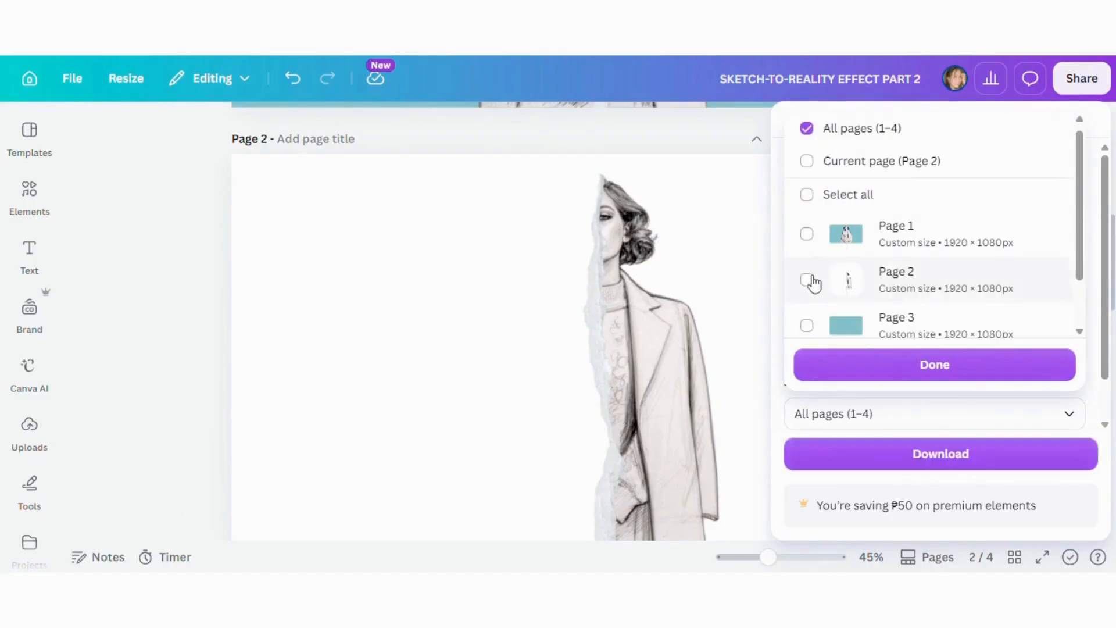
pyautogui.click(806, 268)
pyautogui.click(933, 379)
pyautogui.click(948, 459)
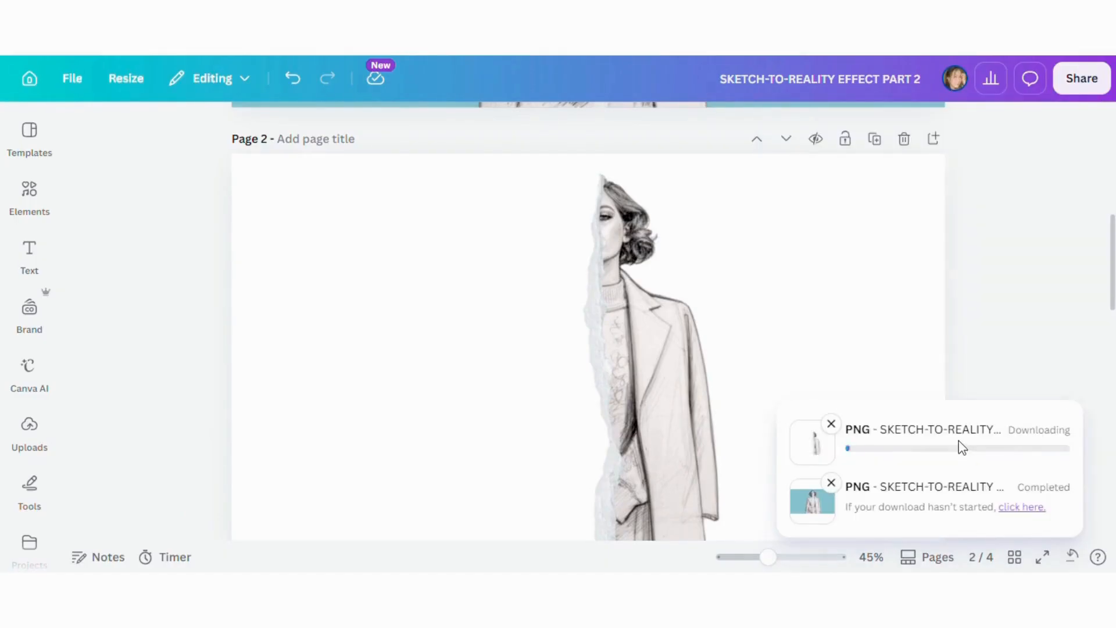
pyautogui.click(831, 483)
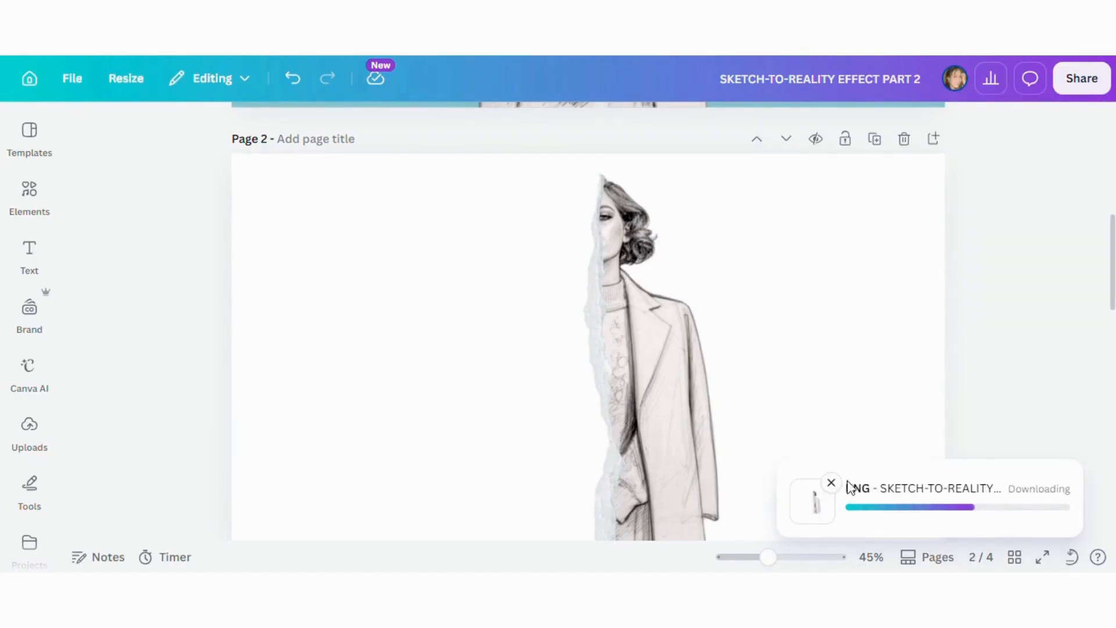
pyautogui.click(956, 538)
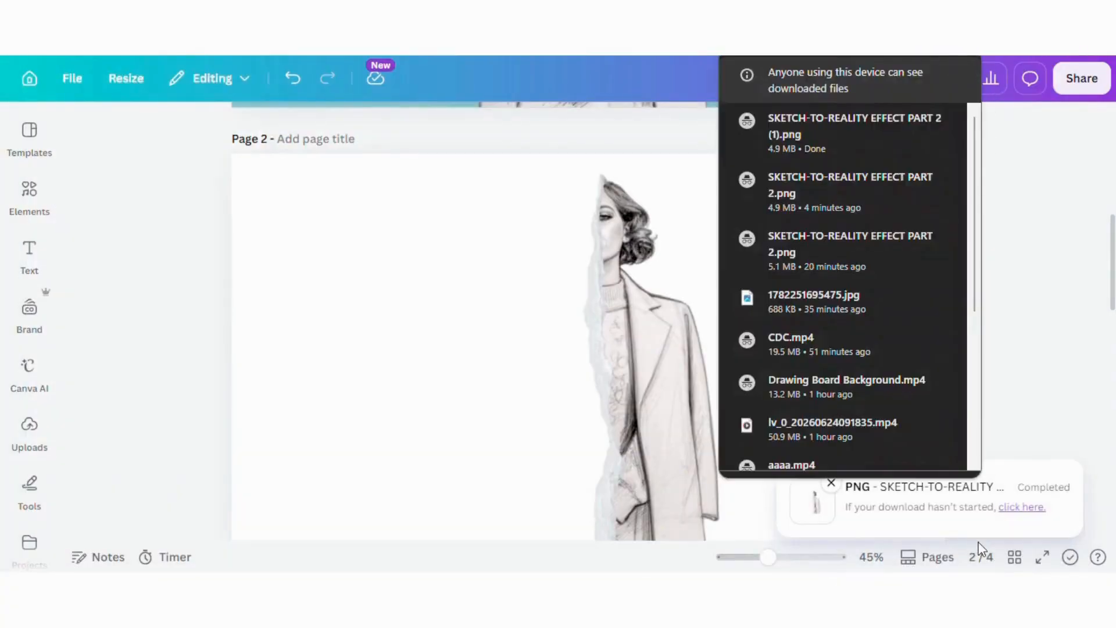
# Upload the SKETCH-TO-REALITY EFFECT PART 2 (1) image and place it on page 2.
pyautogui.click(527, 445)
pyautogui.click(30, 442)
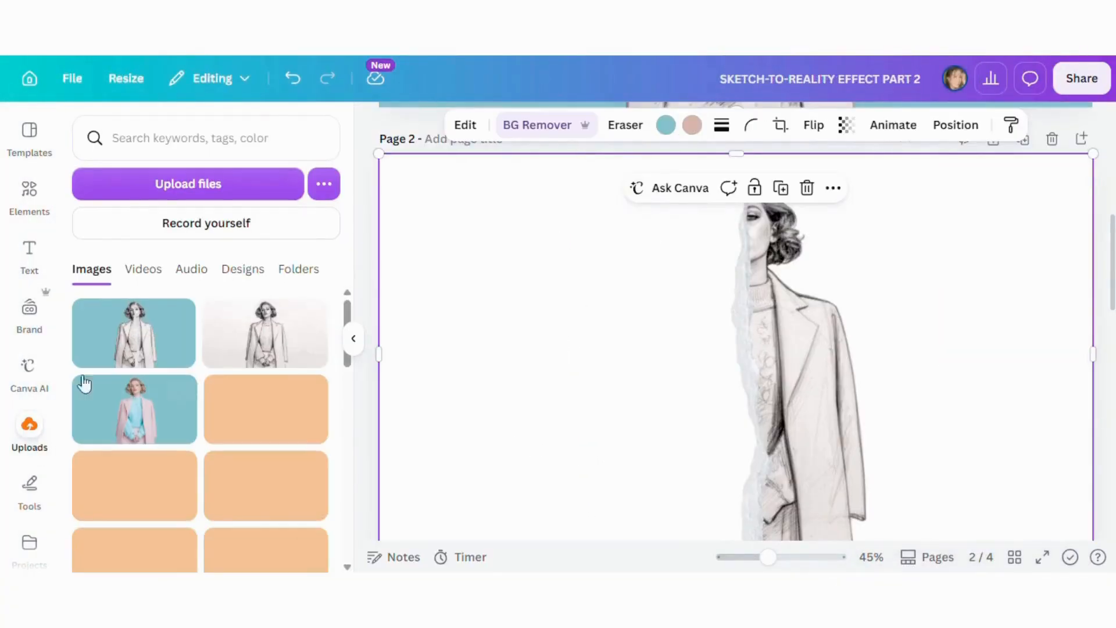
pyautogui.click(169, 183)
pyautogui.click(170, 182)
pyautogui.click(956, 541)
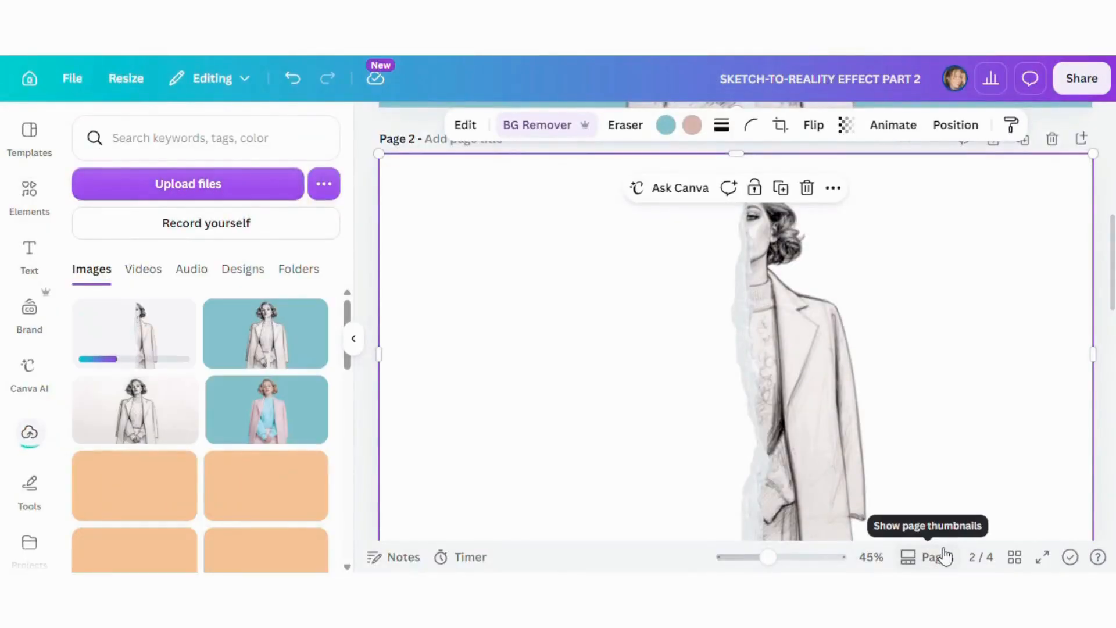
pyautogui.click(143, 348)
pyautogui.moveTo(658, 379)
pyautogui.mouseDown()
pyautogui.moveTo(620, 431)
pyautogui.moveTo(575, 446)
pyautogui.mouseUp()
# Delete the original half sketch and the torn-paper strip from page 2, keeping only the newly uploaded image.
pyautogui.click(807, 237)
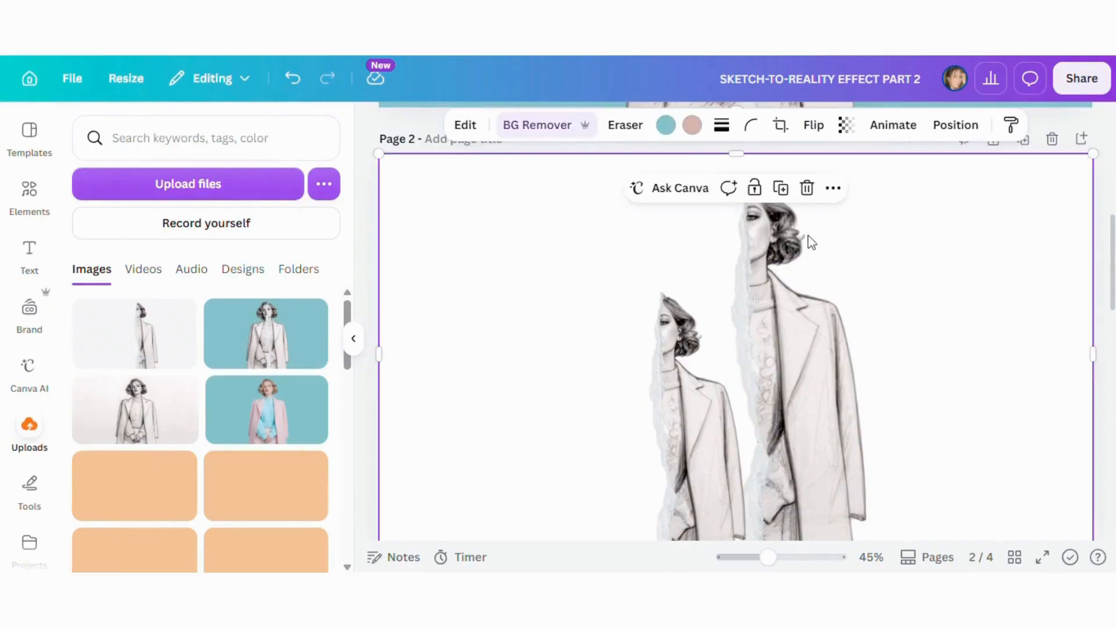
pyautogui.press('Delete')
pyautogui.click(754, 247)
pyautogui.press('Delete')
# Align the uploaded half-sketch image to page 2's top-left corner and enlarge it to 1920 × 1080 px.
pyautogui.click(700, 355)
pyautogui.click(942, 126)
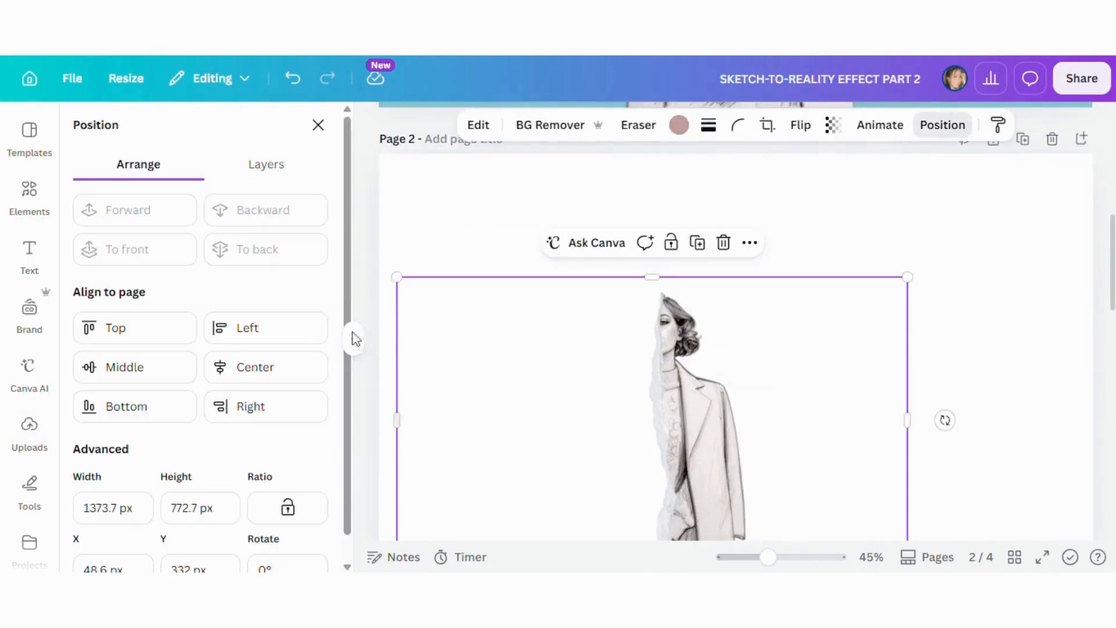
pyautogui.click(160, 326)
pyautogui.click(254, 335)
pyautogui.scroll(-3, 924, 453)
pyautogui.moveTo(889, 279); pyautogui.dragTo(1089, 391)
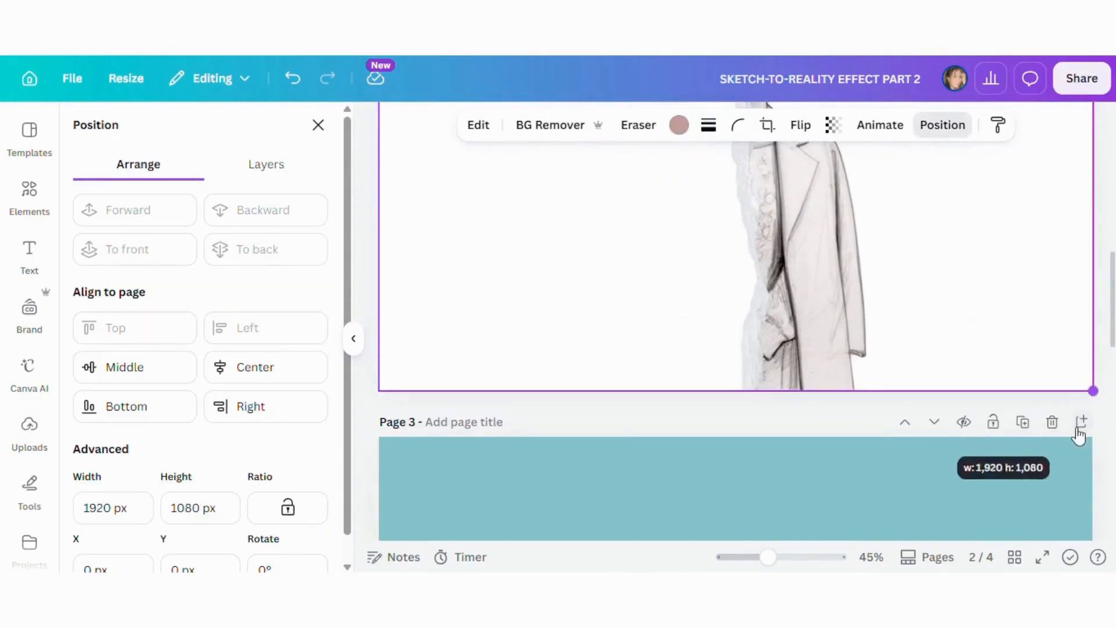
# Copy the half-sketch image onto page 1 in place of the full sketch and paper strip, and align it over the colour photo.
pyautogui.scroll(3, 1072, 436)
pyautogui.scroll(3, 957, 473)
pyautogui.rightClick(957, 474)
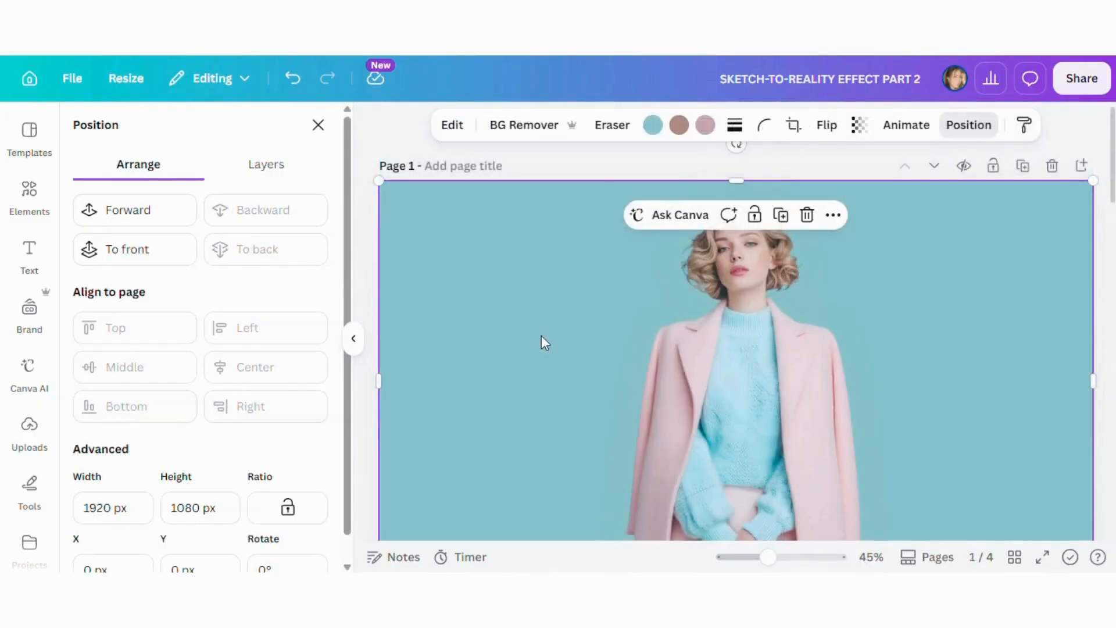
pyautogui.rightClick(543, 337)
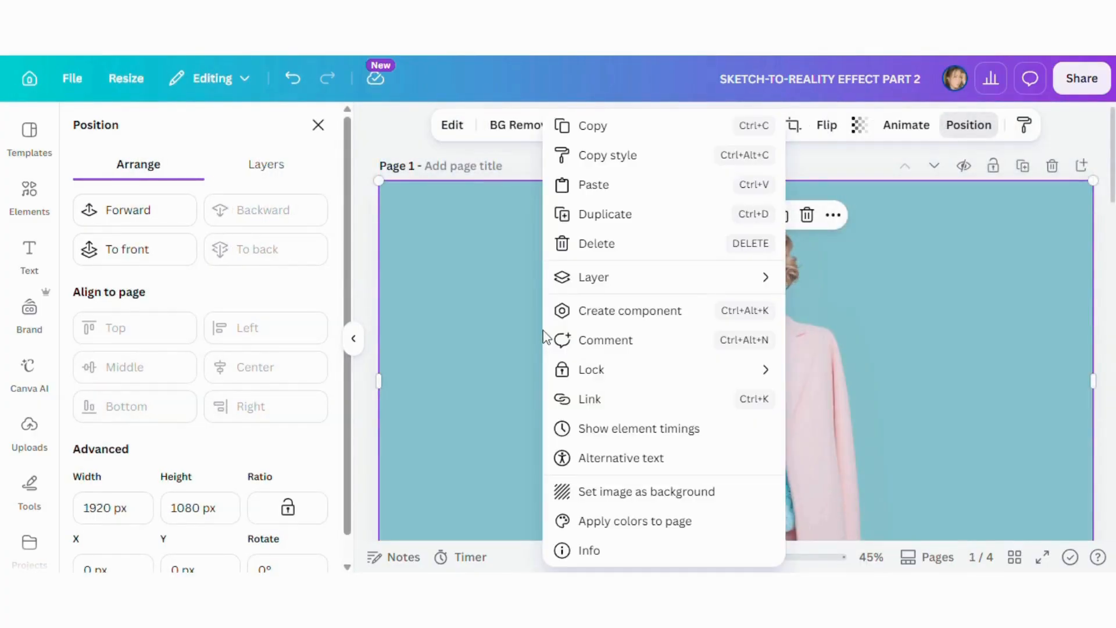
pyautogui.click(592, 184)
pyautogui.click(258, 162)
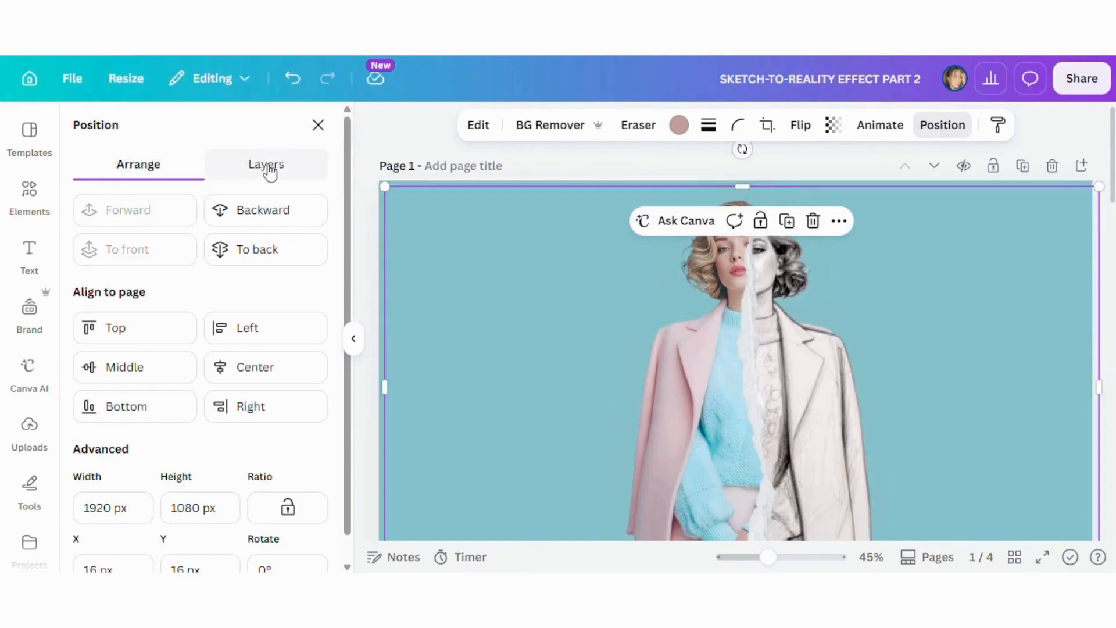
pyautogui.moveTo(662, 371); pyautogui.dragTo(656, 363)
pyautogui.click(353, 339)
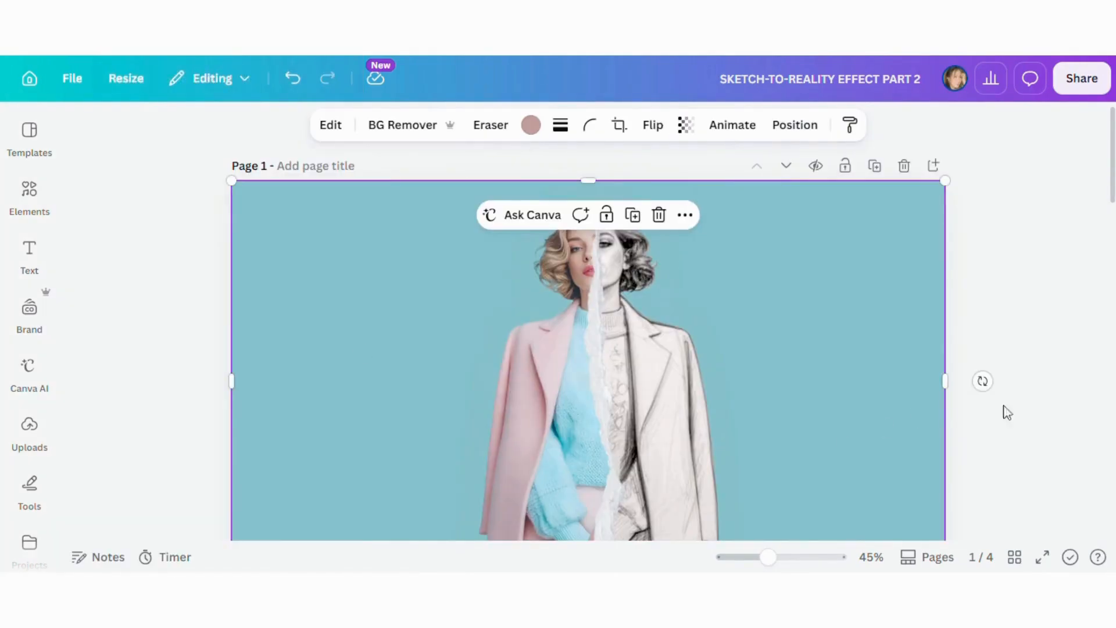
# Examine the torn-paper join between the colour photo and the sketch on page 1 up close.
pyautogui.click(1003, 411)
pyautogui.moveTo(767, 557)
pyautogui.mouseDown()
pyautogui.moveTo(804, 556)
pyautogui.moveTo(777, 557)
pyautogui.mouseUp()
pyautogui.scroll(-5, 742, 426)
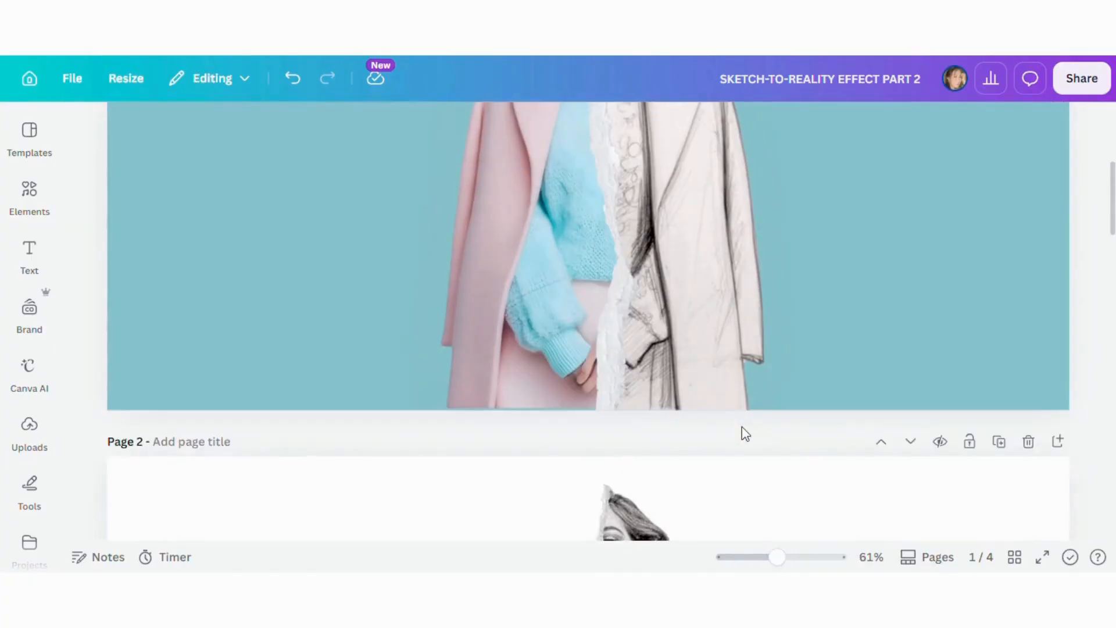
pyautogui.scroll(5, 741, 426)
pyautogui.scroll(-2, 742, 426)
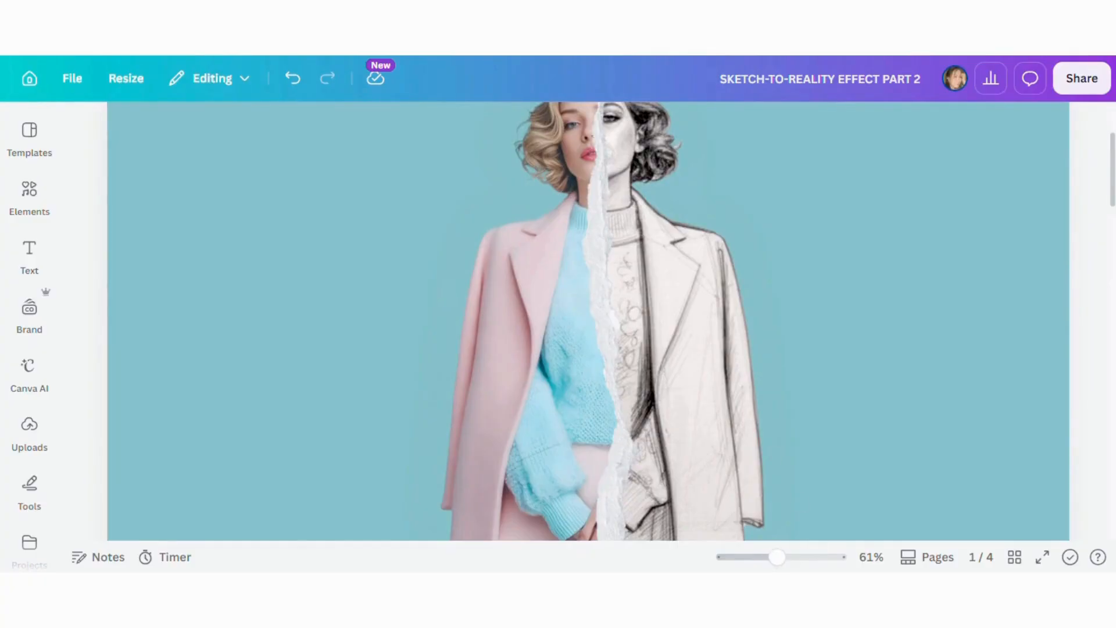
pyautogui.scroll(1, 738, 443)
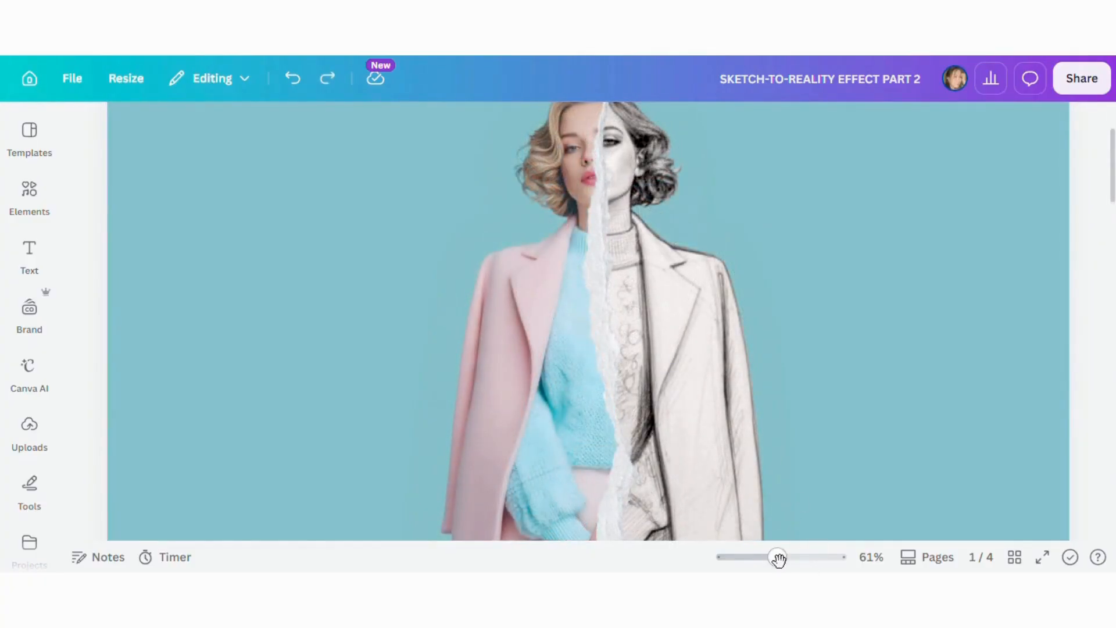
pyautogui.moveTo(780, 561); pyautogui.dragTo(762, 559)
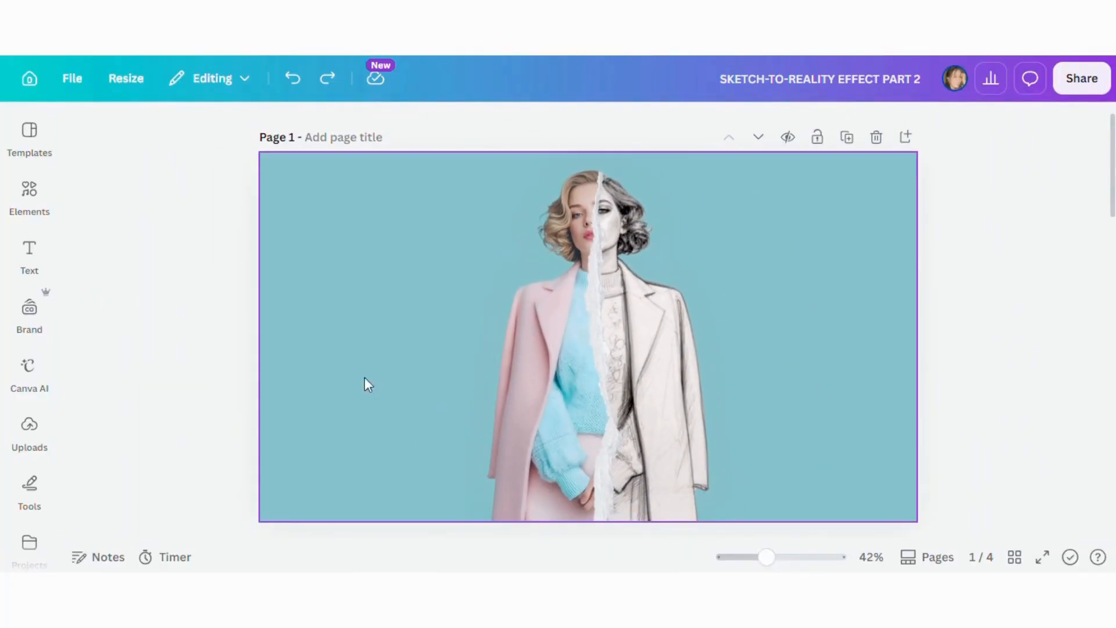
# Add the recently used Outline Drawings of Abstract Modern Urban Buildings element to page 1.
pyautogui.click(28, 194)
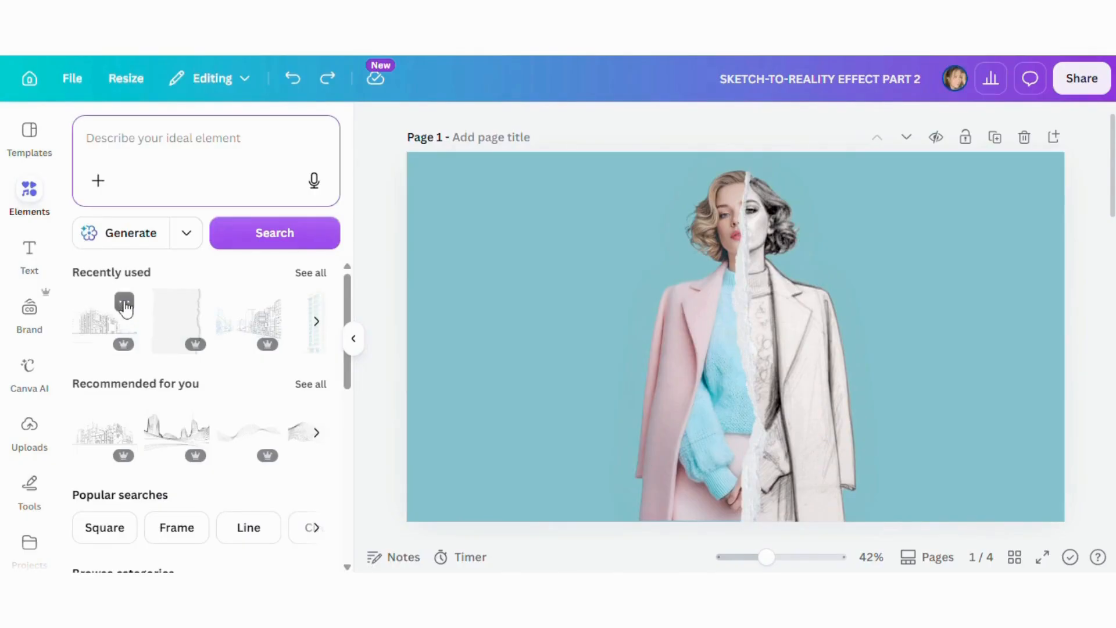
pyautogui.click(124, 303)
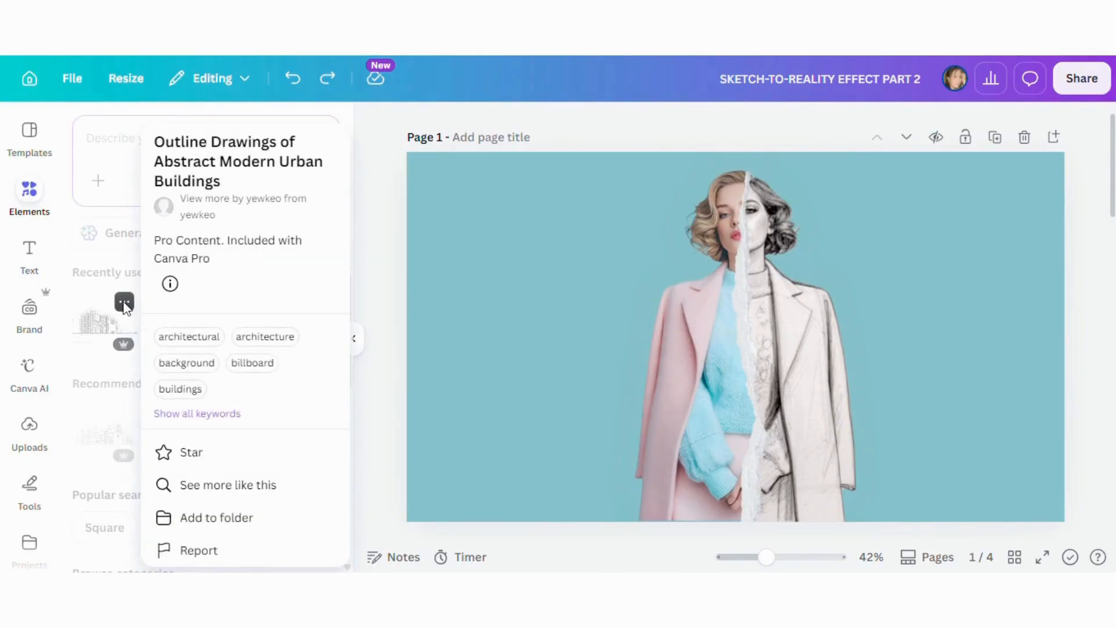
pyautogui.click(99, 330)
pyautogui.click(353, 338)
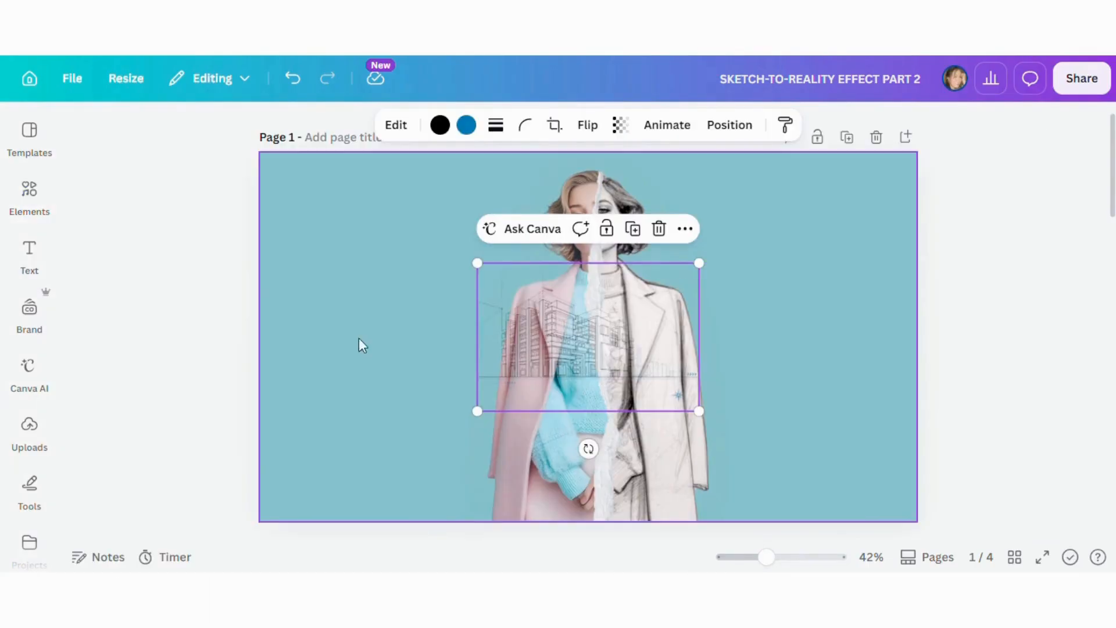
pyautogui.keyDown('ctrl'); pyautogui.scroll(-3, 651, 511); pyautogui.keyUp('ctrl')
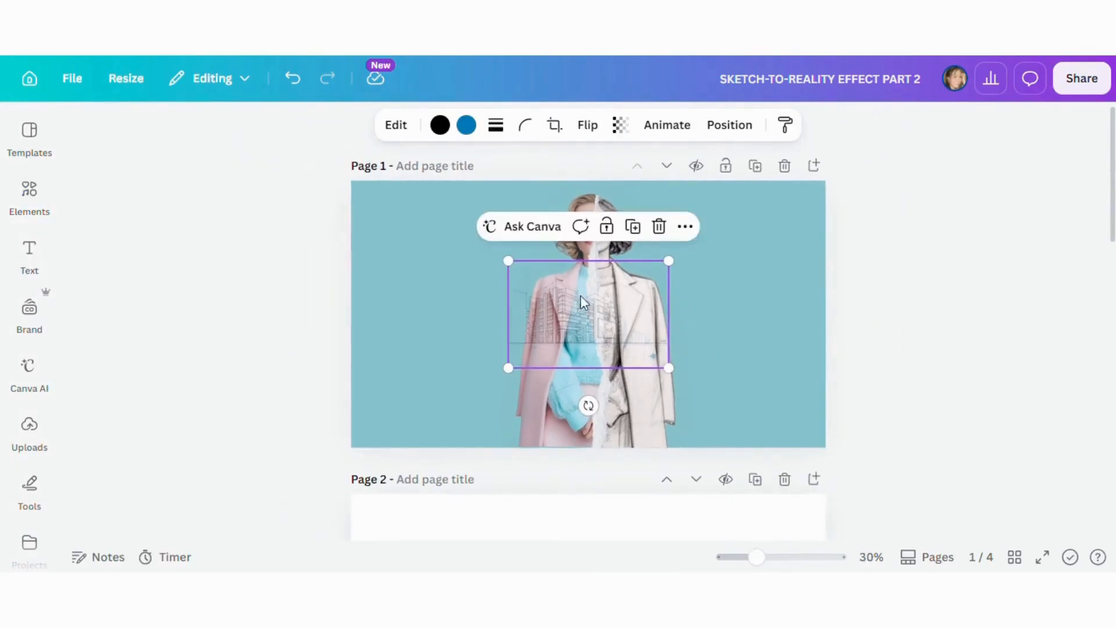
# Enlarge the building outline drawing beyond page 1's edges and position its buildings across the full page width.
pyautogui.moveTo(623, 344); pyautogui.dragTo(417, 212)
pyautogui.moveTo(516, 266); pyautogui.dragTo(901, 529)
pyautogui.moveTo(303, 131); pyautogui.dragTo(265, 105)
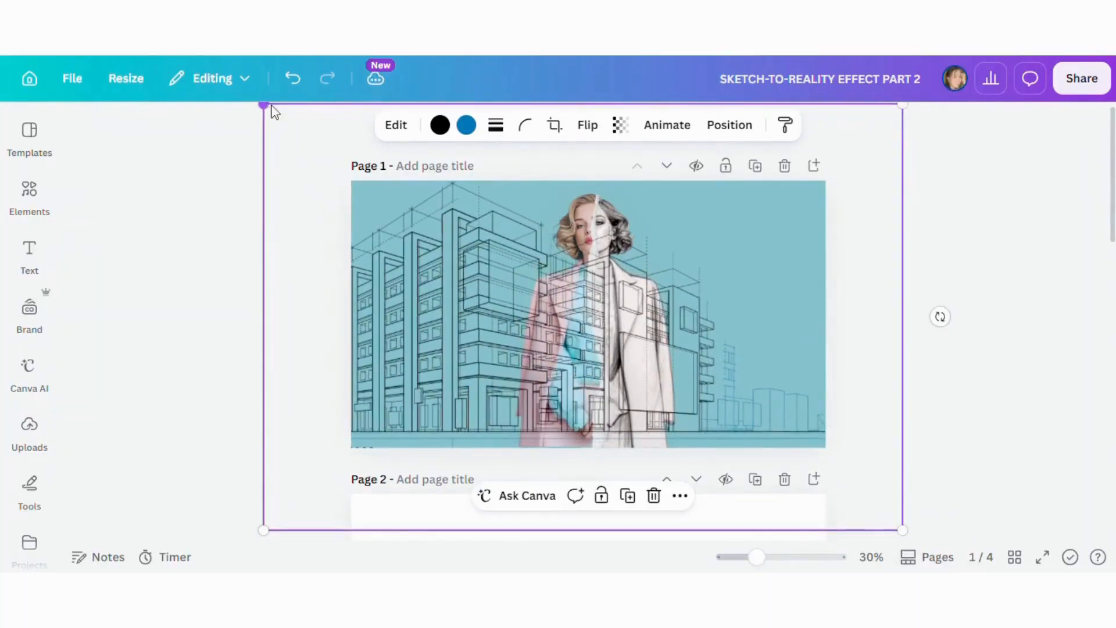
pyautogui.moveTo(463, 311); pyautogui.dragTo(515, 312)
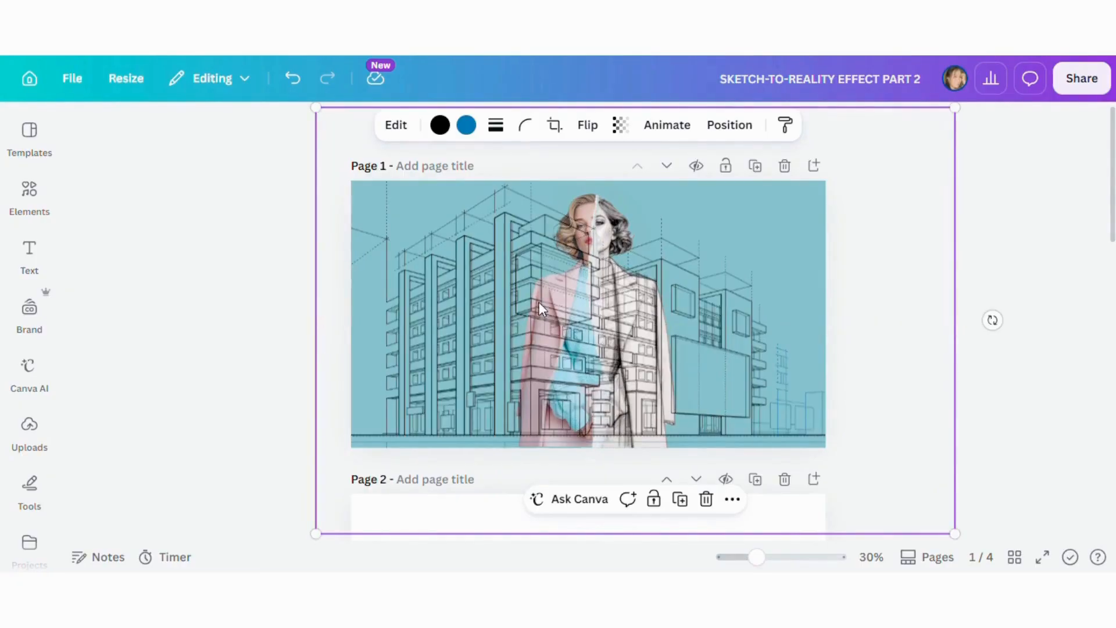
# Move the building drawing's layer behind both images of the woman, just above the teal background.
pyautogui.click(719, 128)
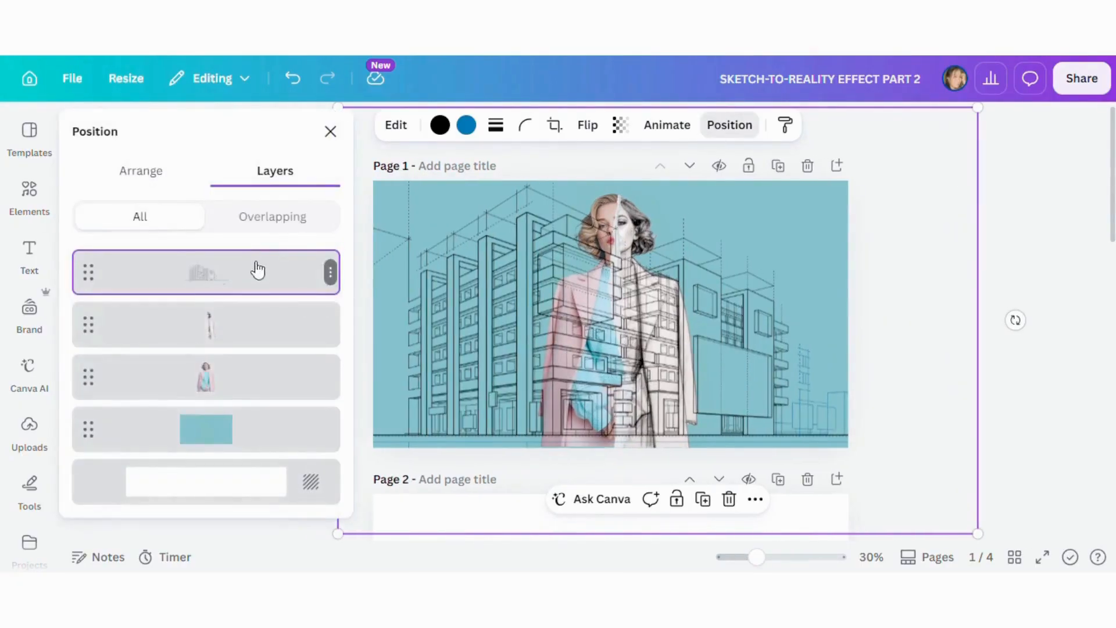
pyautogui.moveTo(258, 269); pyautogui.dragTo(254, 391)
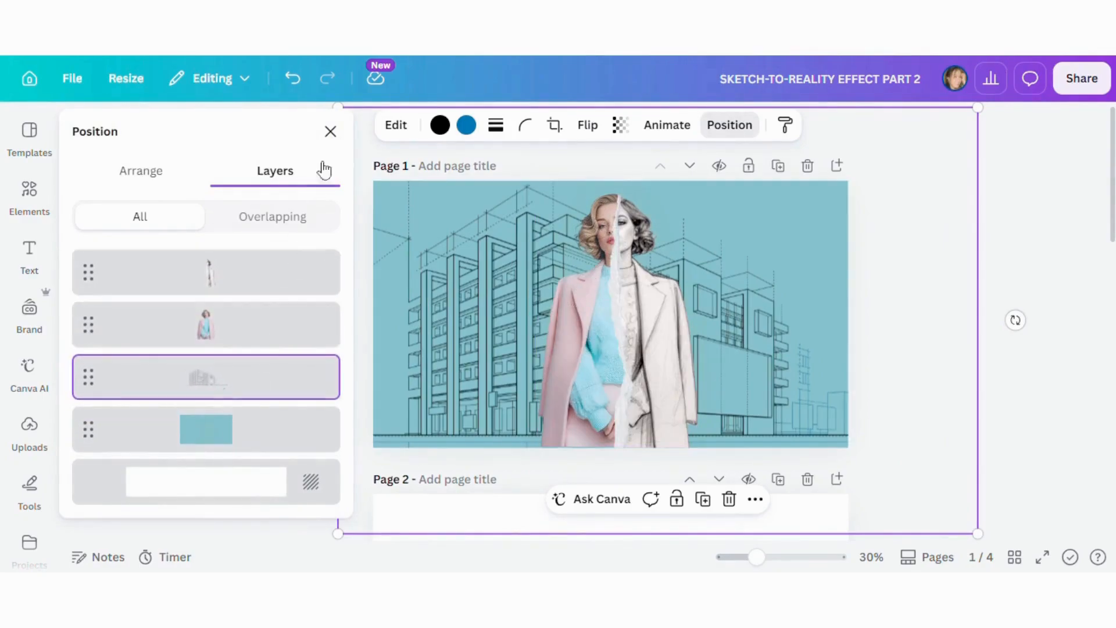
pyautogui.click(330, 131)
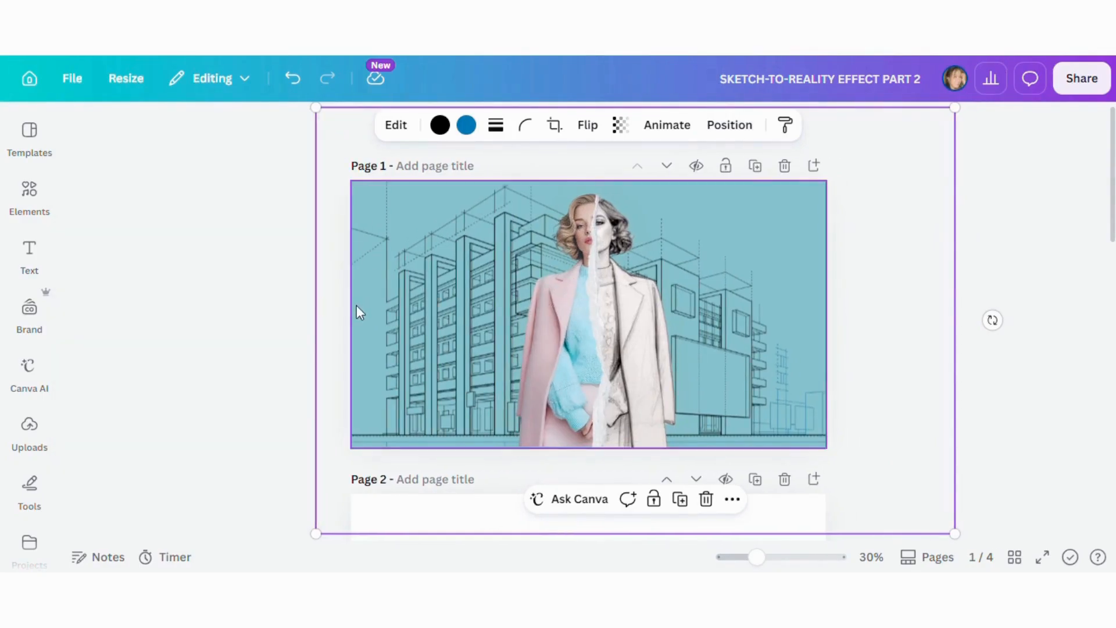
# Duplicate the building drawing and recolour both the black and the blue of the copy to white #ffffff.
pyautogui.click(681, 500)
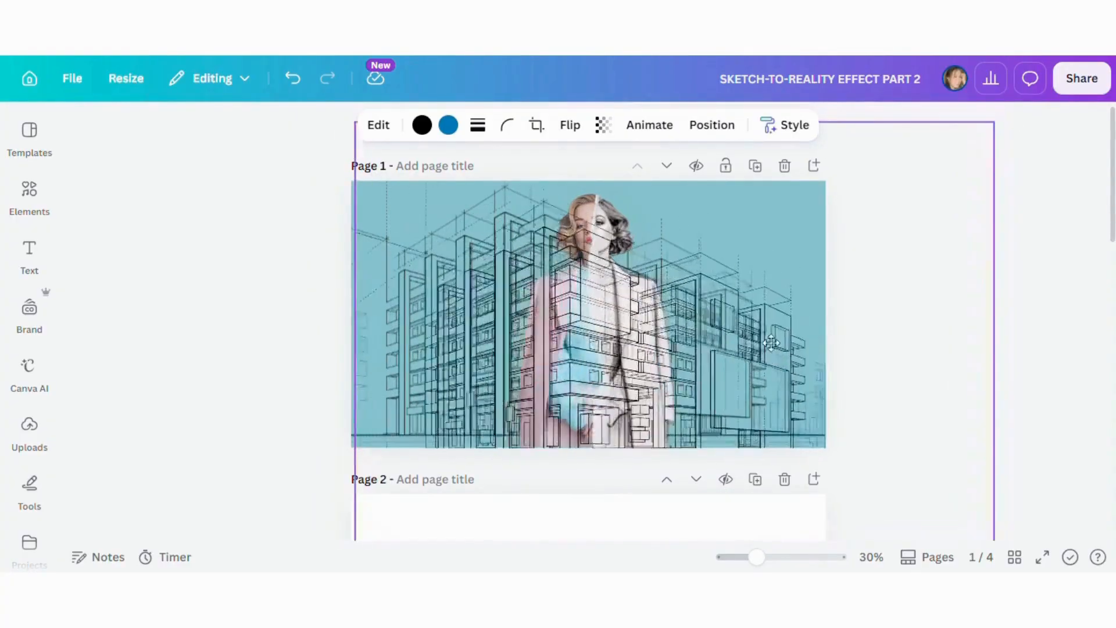
pyautogui.click(422, 125)
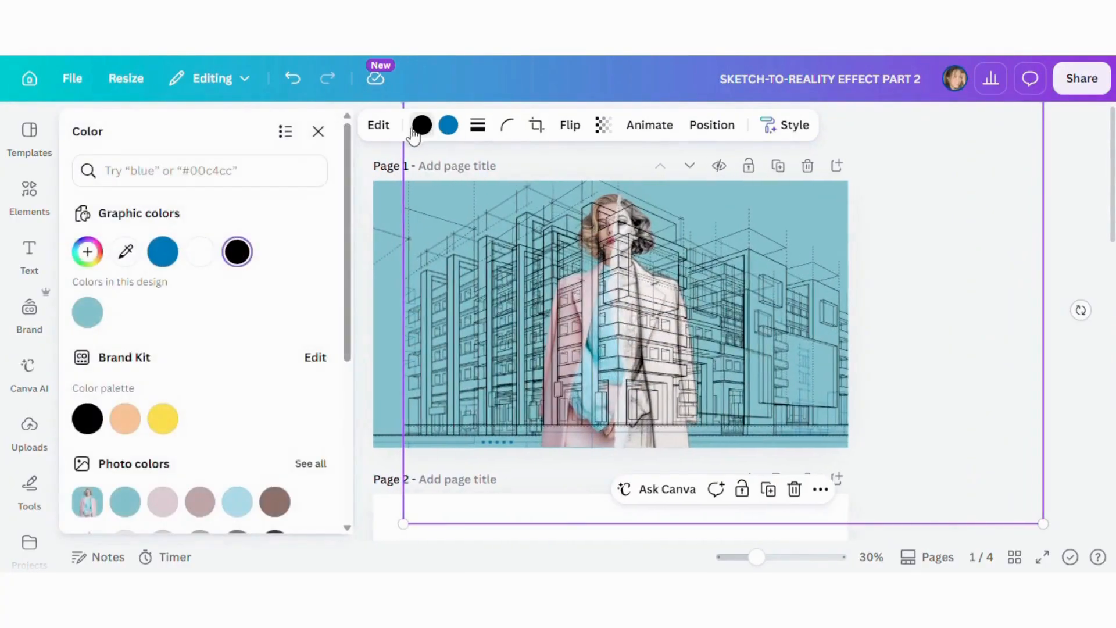
pyautogui.click(196, 252)
pyautogui.click(445, 132)
pyautogui.click(199, 255)
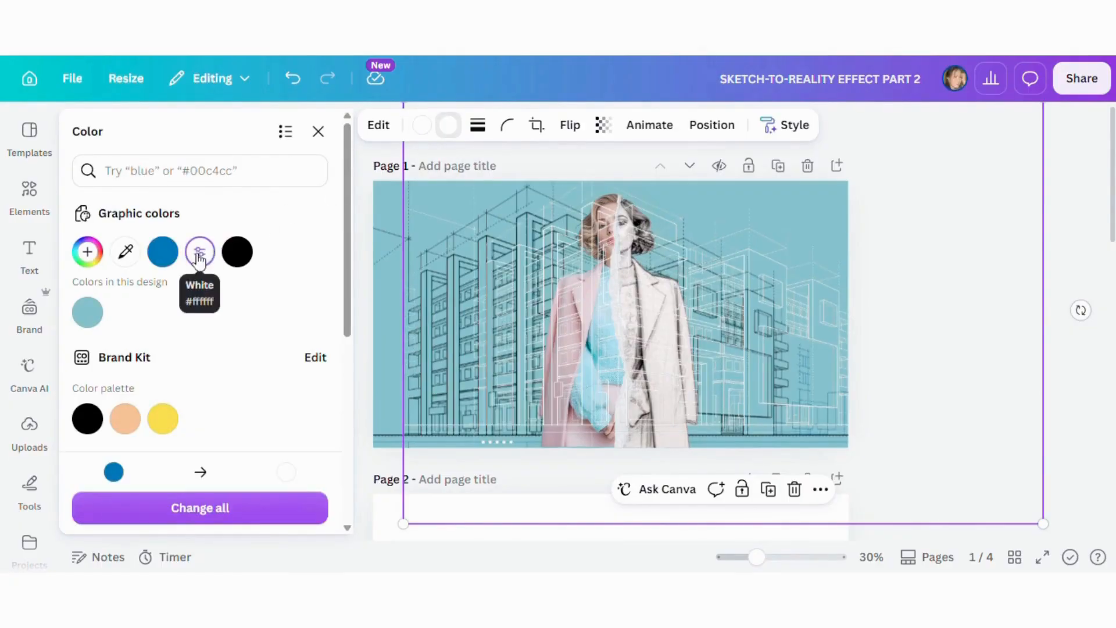
# Position the white building drawing over the black one with a slight offset so the lines look embossed.
pyautogui.click(318, 131)
pyautogui.moveTo(695, 298)
pyautogui.mouseDown()
pyautogui.moveTo(631, 284)
pyautogui.moveTo(633, 309)
pyautogui.mouseUp()
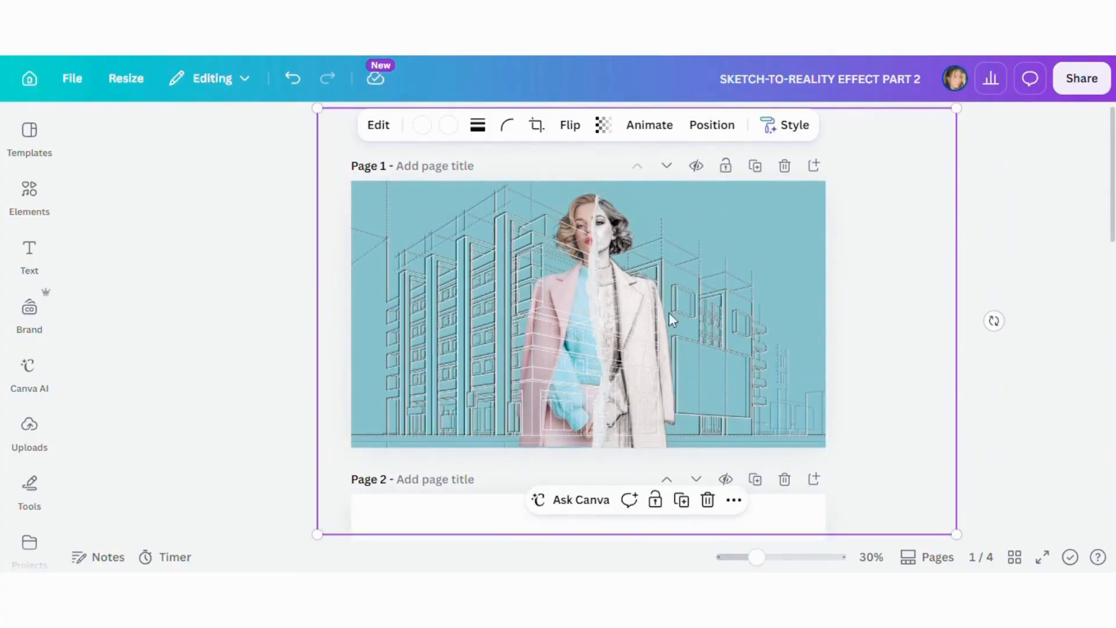
pyautogui.click(888, 287)
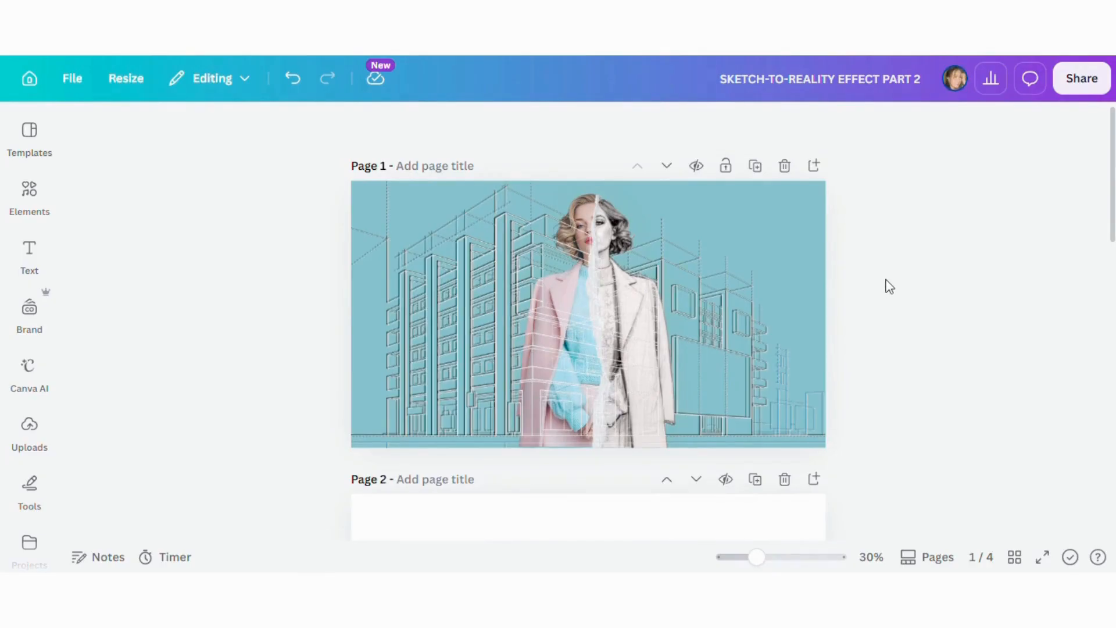
# Move the white building drawing's layer beneath the black building drawing, just above the teal background.
pyautogui.click(786, 266)
pyautogui.click(712, 124)
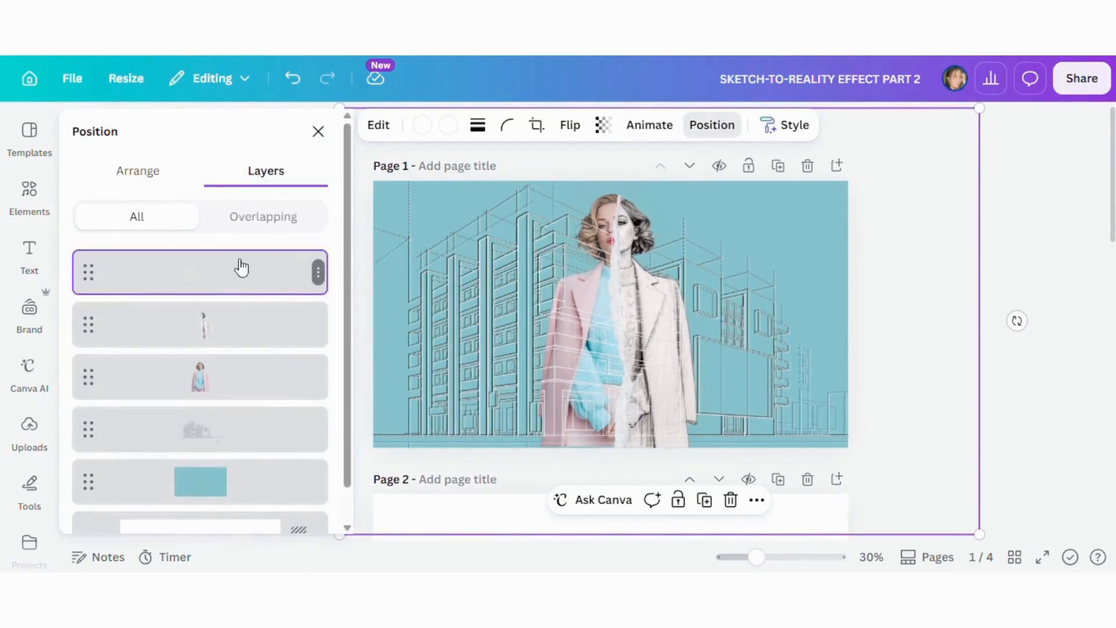
pyautogui.moveTo(241, 267); pyautogui.dragTo(235, 438)
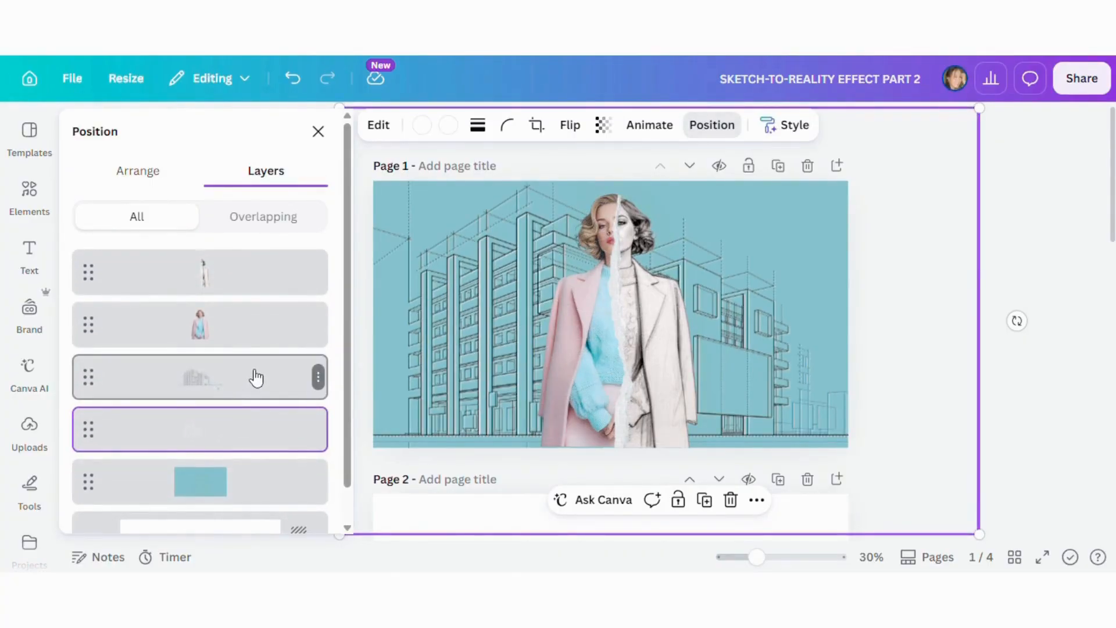
pyautogui.click(318, 132)
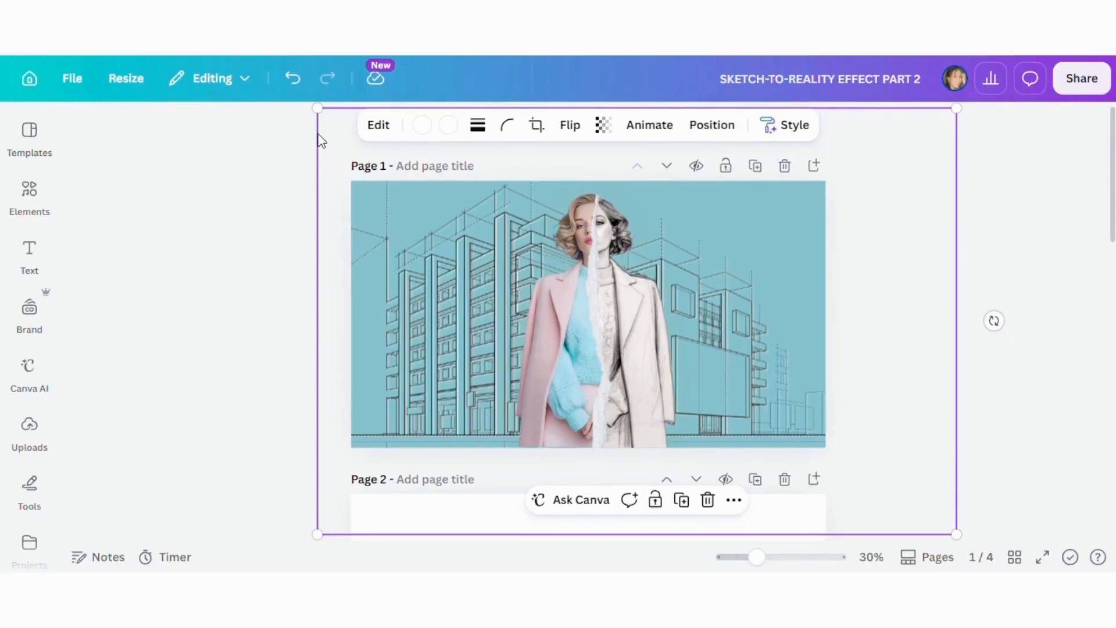
# Add the recently used White Ripped Paper element and enlarge it to cover page 1's right half, with its torn edge at the woman's centre.
pyautogui.click(29, 198)
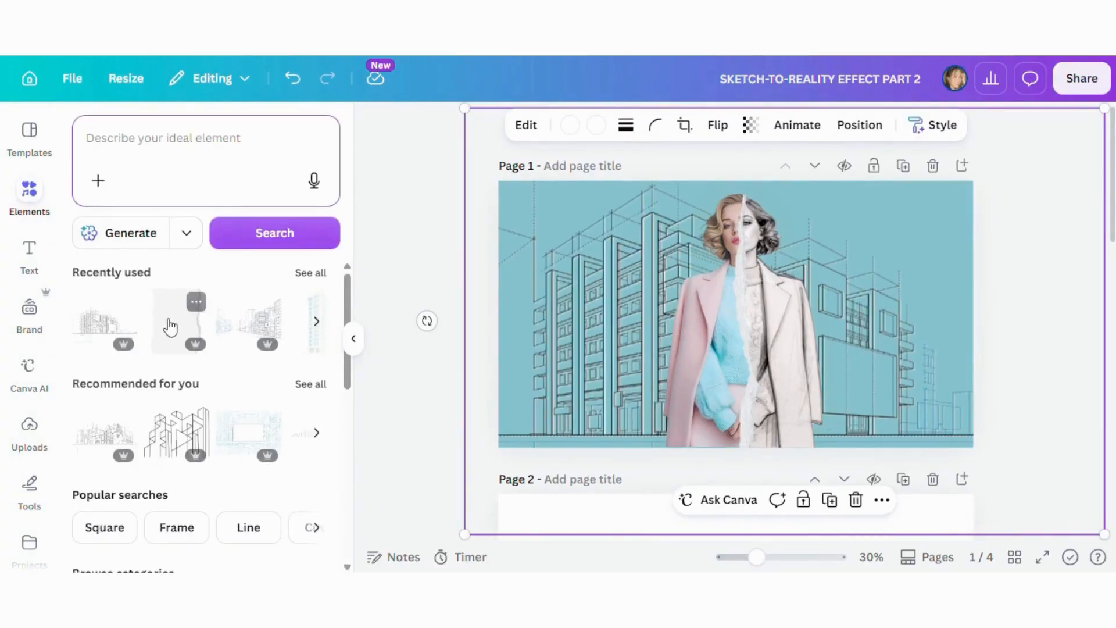
pyautogui.click(195, 302)
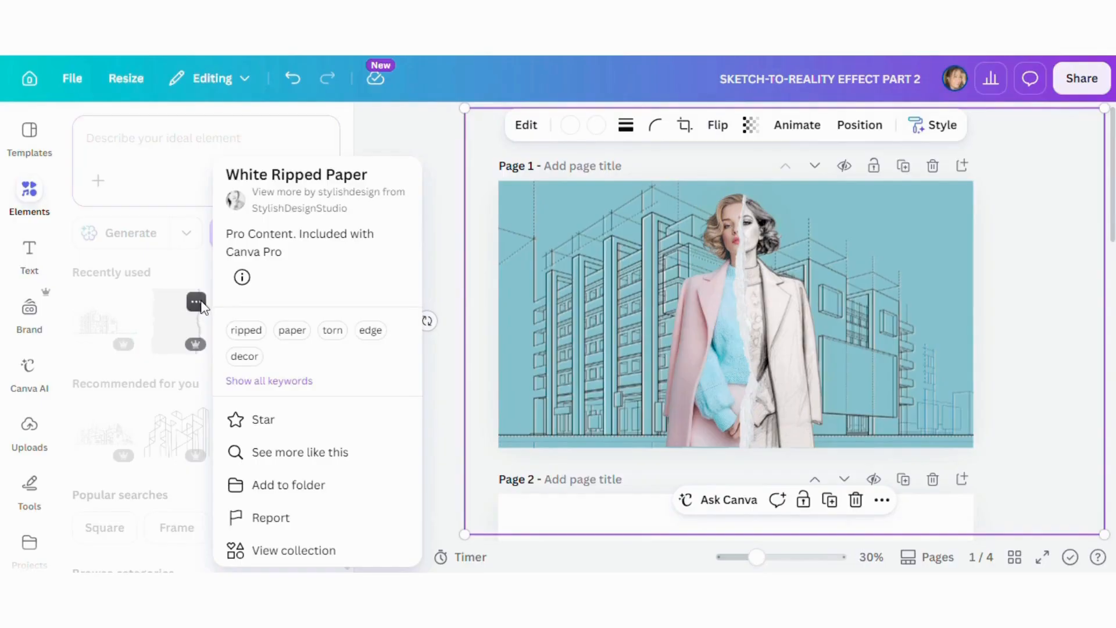
pyautogui.click(172, 334)
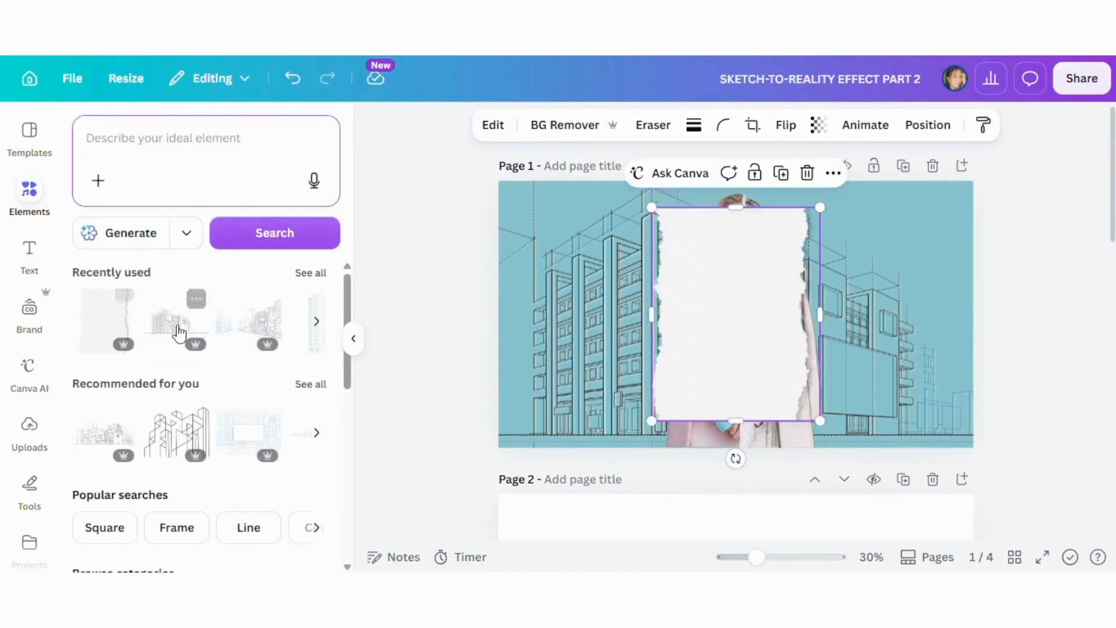
pyautogui.moveTo(705, 348); pyautogui.dragTo(787, 300)
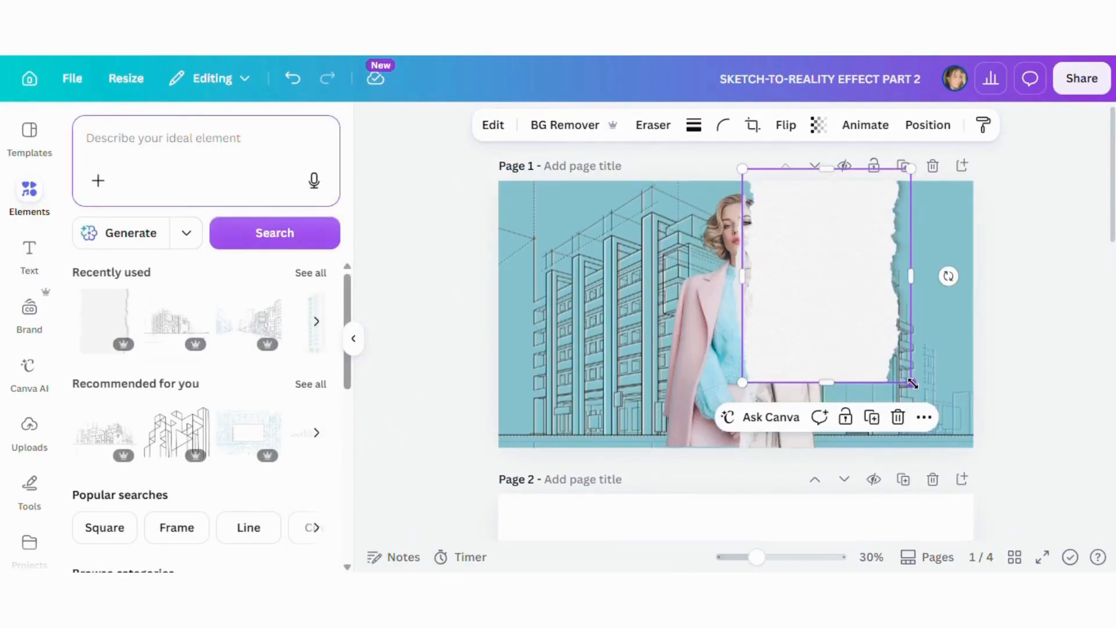
pyautogui.moveTo(911, 383); pyautogui.dragTo(1036, 536)
pyautogui.moveTo(942, 356); pyautogui.dragTo(929, 331)
pyautogui.moveTo(1029, 147); pyautogui.dragTo(1043, 125)
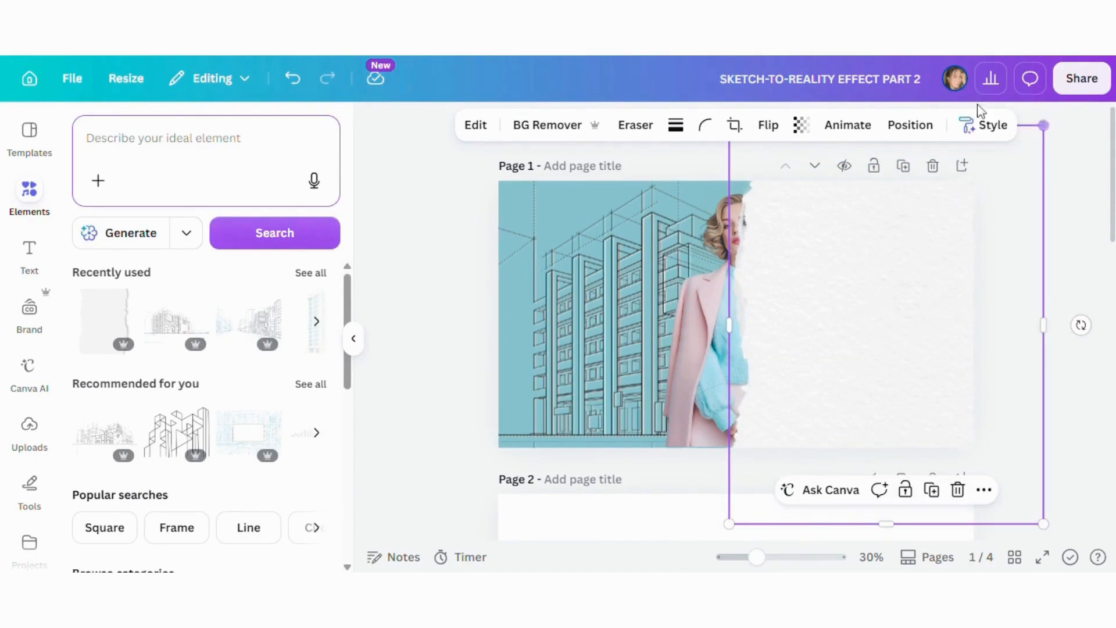
# Move the ripped paper's layer behind the woman and the black building drawing, and check the torn edge up close.
pyautogui.click(910, 124)
pyautogui.moveTo(238, 277); pyautogui.dragTo(233, 447)
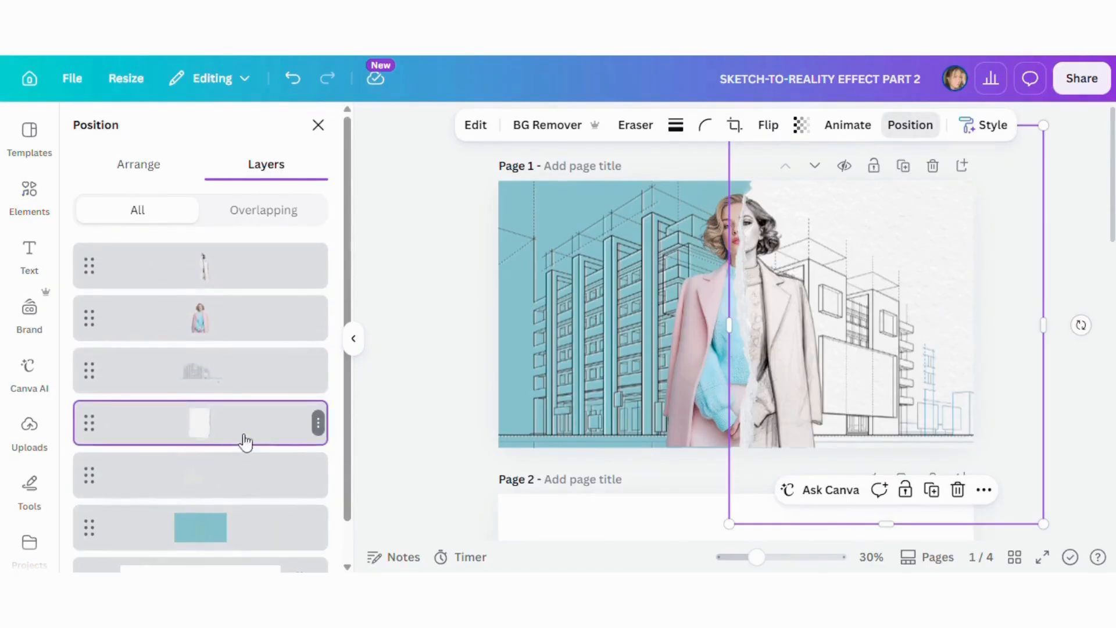
pyautogui.moveTo(756, 557); pyautogui.dragTo(774, 558)
pyautogui.scroll(2, 878, 401)
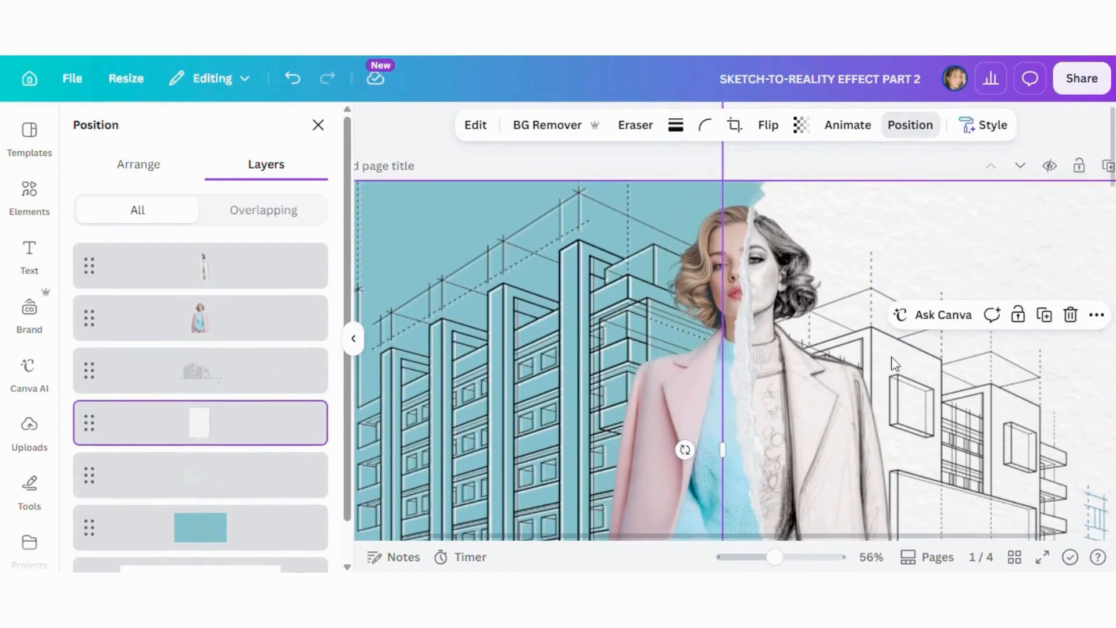
pyautogui.moveTo(893, 365); pyautogui.dragTo(901, 325)
pyautogui.moveTo(774, 557); pyautogui.dragTo(760, 557)
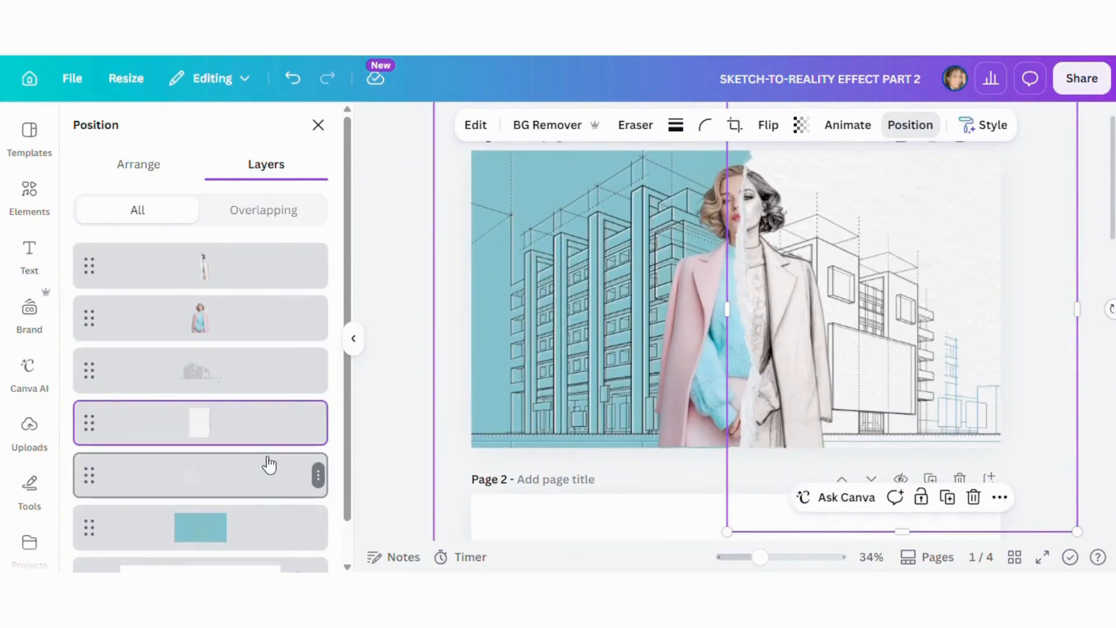
# Reorder the layers so the white building drawing lies above the black one, with both above the ripped paper.
pyautogui.moveTo(252, 483); pyautogui.dragTo(253, 414)
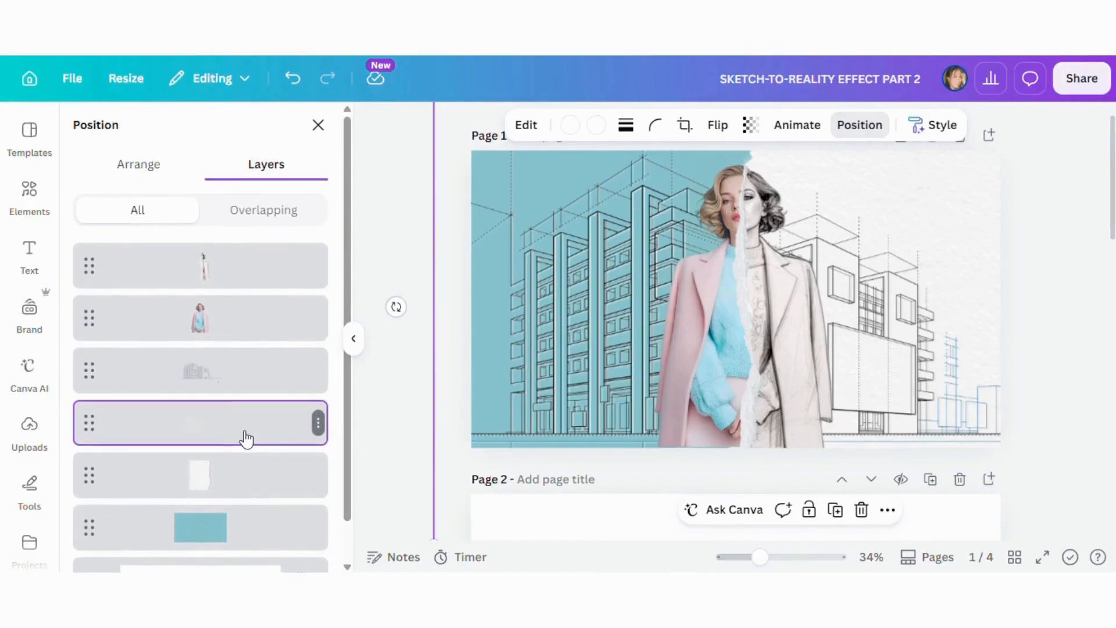
pyautogui.moveTo(252, 391); pyautogui.dragTo(252, 465)
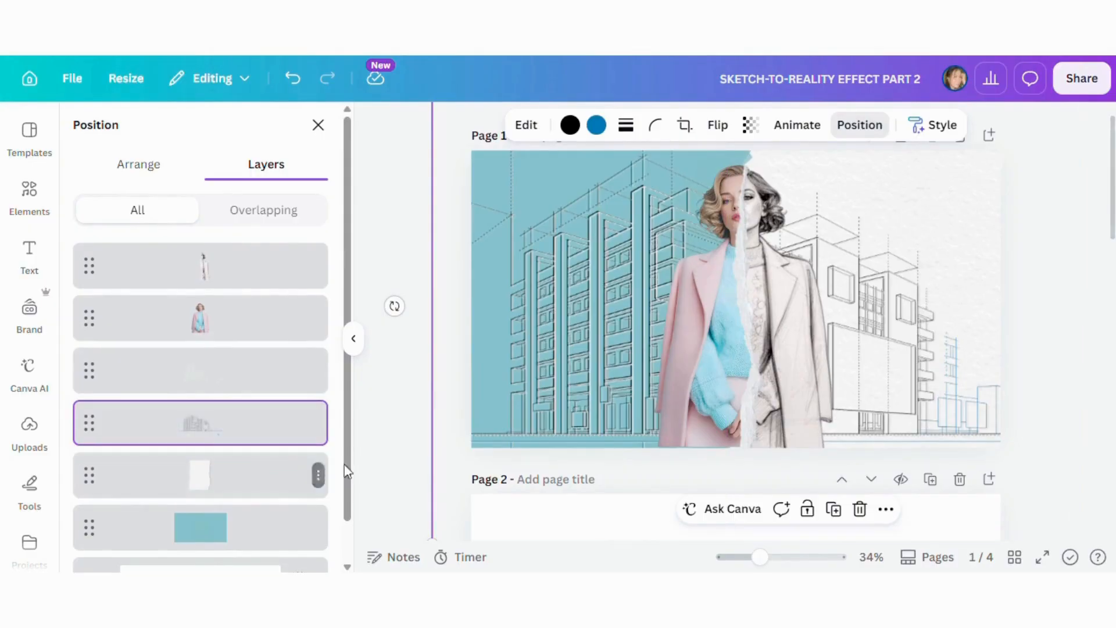
pyautogui.scroll(1, 1090, 487)
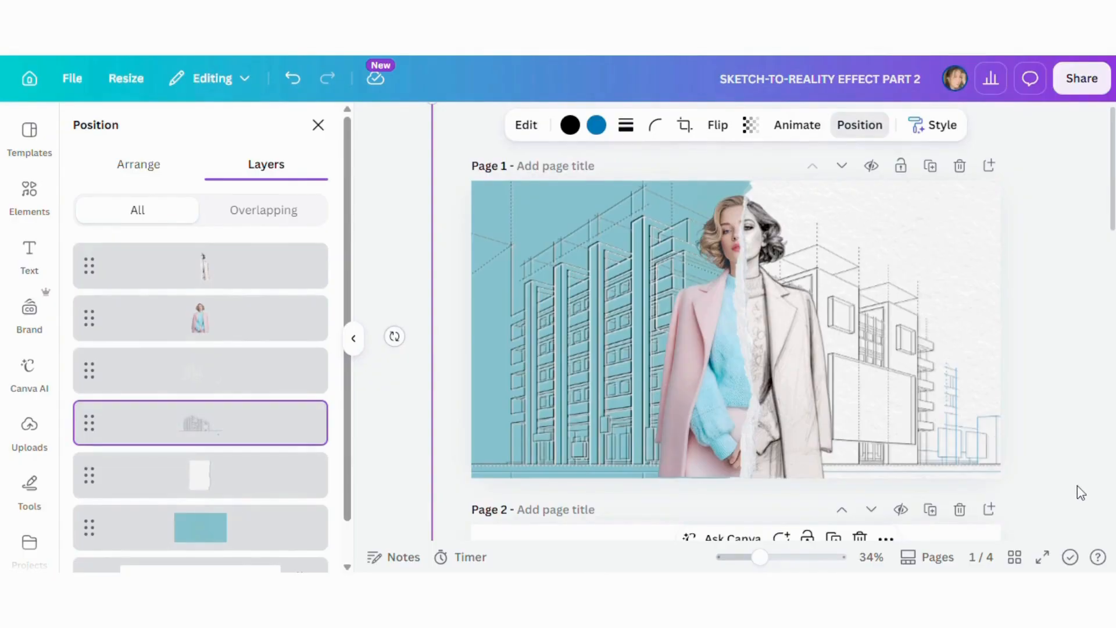
pyautogui.click(353, 338)
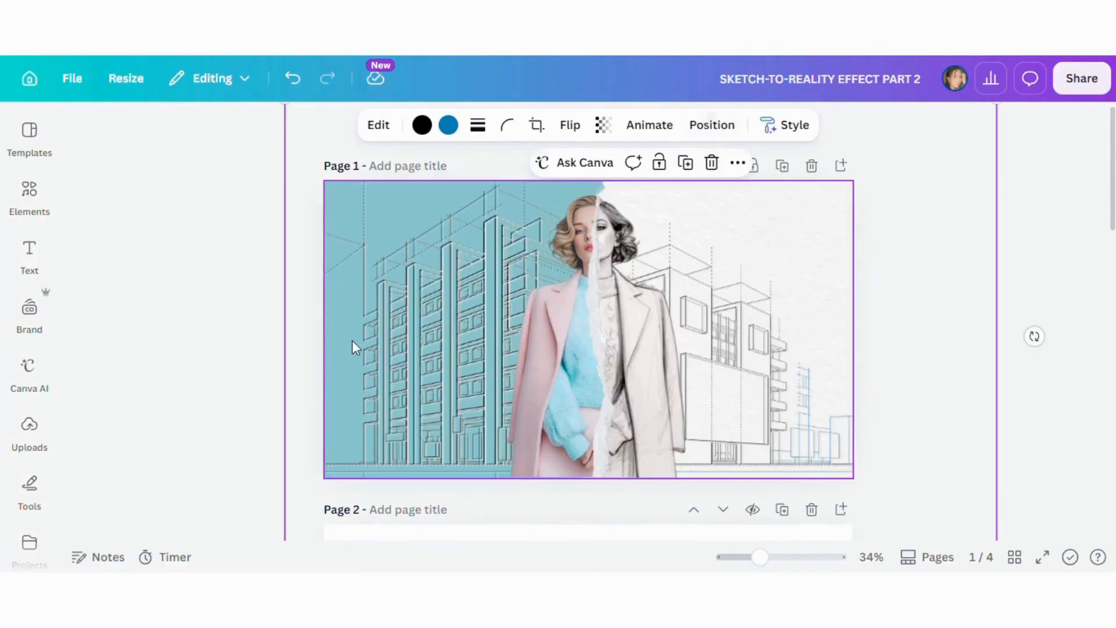